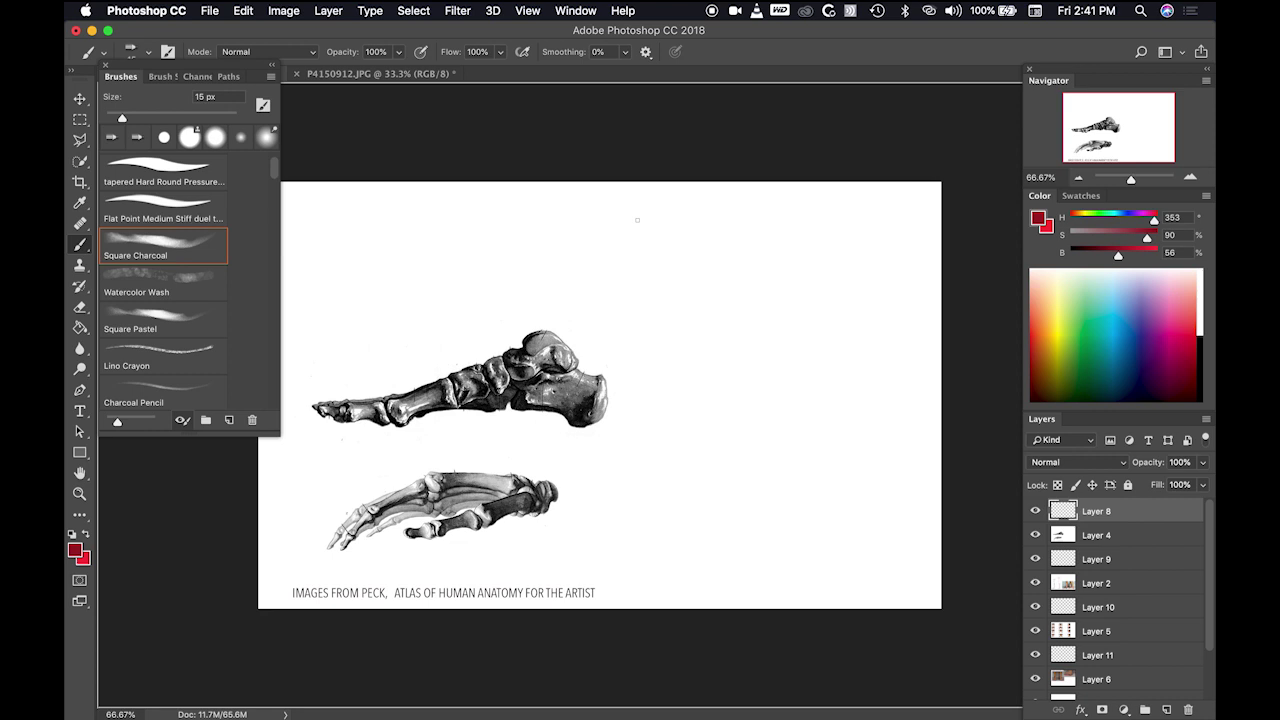
Step: Outline the foot bones in front of the heel in red, and mark the toe and finger bones with arrows and traced lines
mouse_move(546, 322)
left_mouse_down()
mouse_move(350, 388)
mouse_move(308, 418)
mouse_move(334, 437)
mouse_move(416, 434)
mouse_move(510, 410)
mouse_move(590, 362)
mouse_move(560, 315)
mouse_move(540, 322)
left_mouse_up()
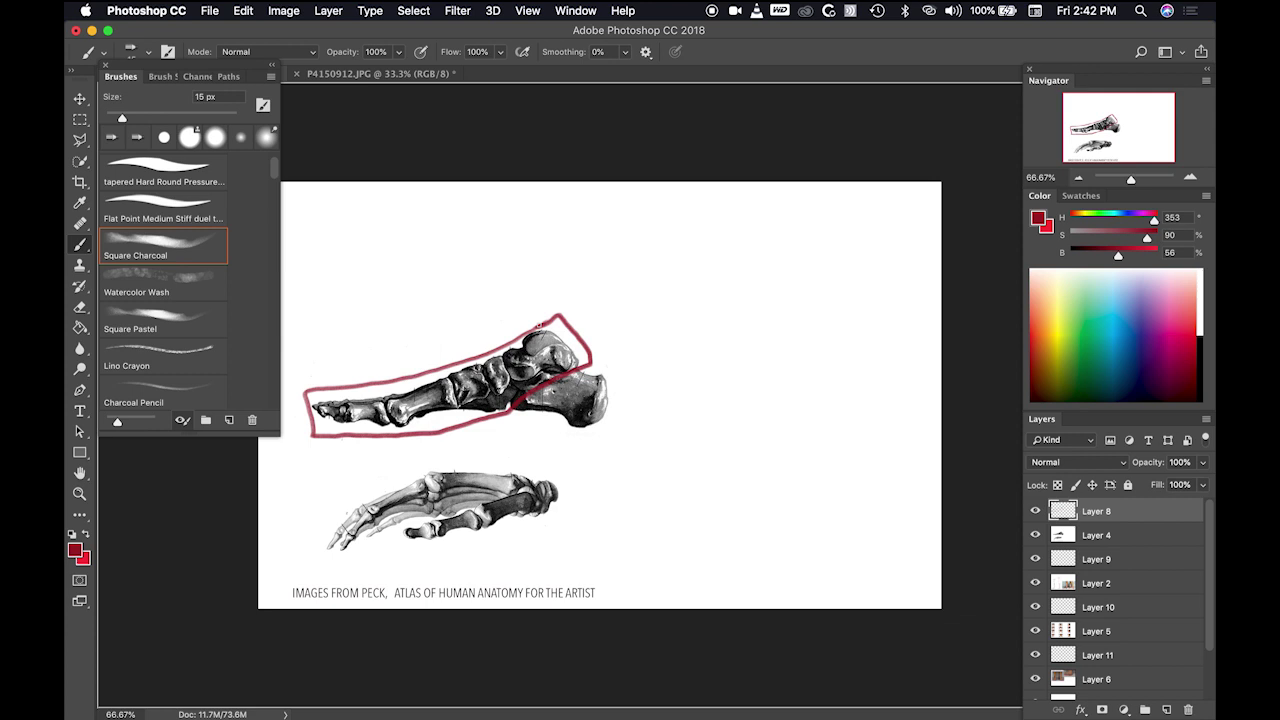
mouse_move(329, 347)
left_mouse_down()
mouse_move(334, 382)
mouse_move(344, 366)
left_mouse_up()
mouse_move(321, 491)
left_mouse_down()
mouse_move(335, 517)
mouse_move(342, 504)
left_mouse_up()
left_click_drag(340, 532, 330, 548)
left_click_drag(366, 506, 347, 525)
left_click_drag(424, 482, 372, 514)
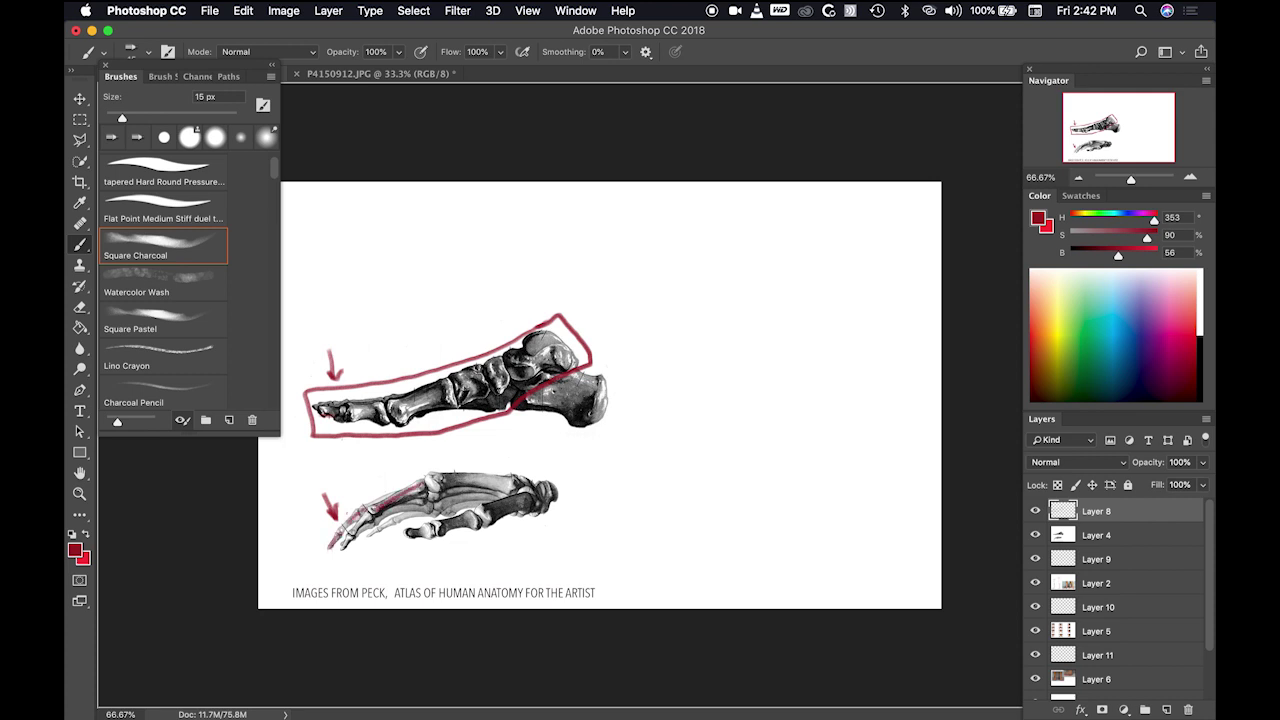
Step: Trace the big-toe bones and circle the wrist and ankle bones in red, with two leg lines rising from the ankle
left_click_drag(334, 412, 392, 420)
mouse_move(529, 443)
left_mouse_down()
mouse_move(549, 458)
mouse_move(548, 472)
mouse_move(518, 482)
mouse_move(540, 522)
mouse_move(562, 492)
mouse_move(552, 482)
left_mouse_up()
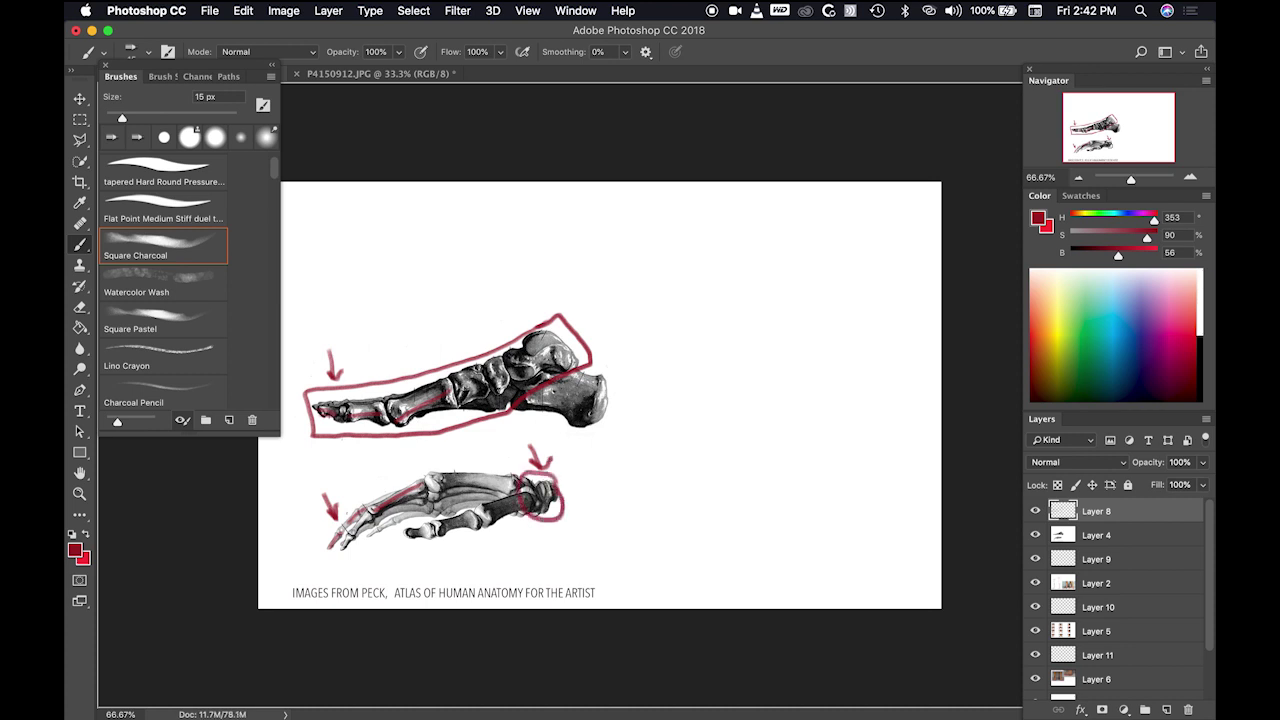
mouse_move(556, 308)
left_mouse_down()
mouse_move(484, 366)
mouse_move(497, 405)
mouse_move(547, 388)
mouse_move(565, 322)
mouse_move(482, 370)
left_mouse_up()
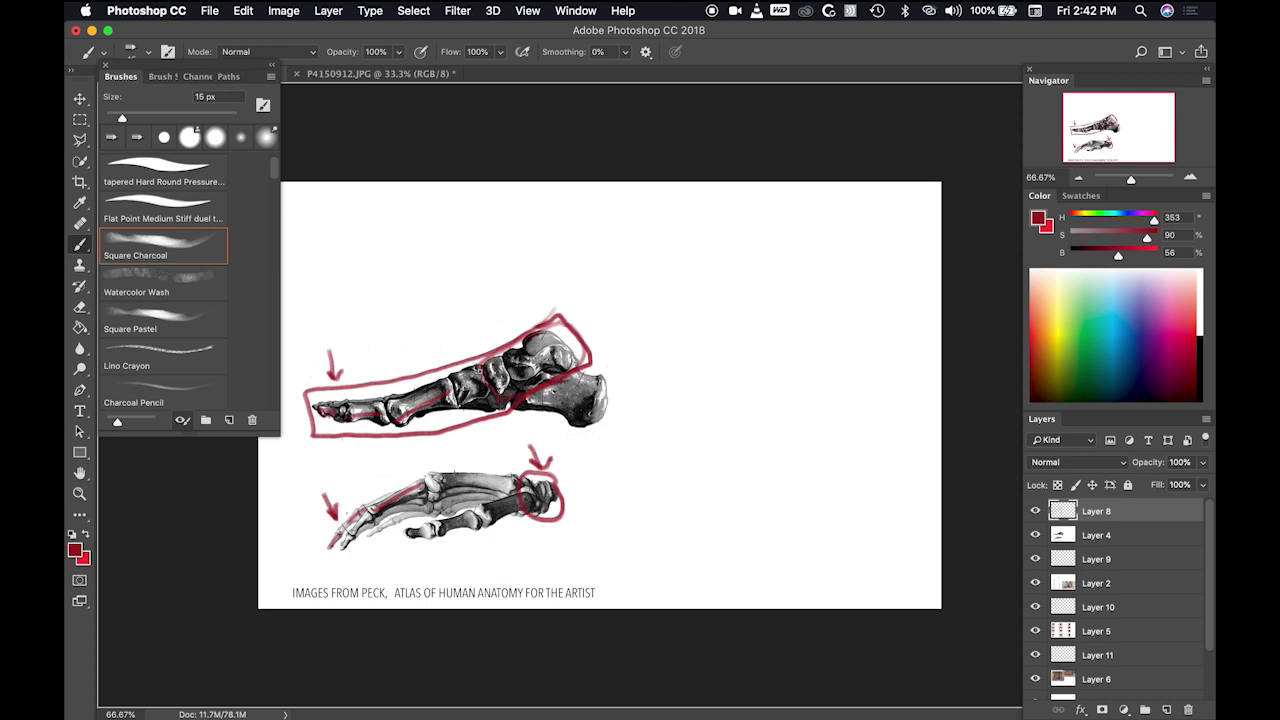
left_click_drag(541, 230, 547, 326)
mouse_move(546, 316)
left_mouse_down()
mouse_move(530, 348)
mouse_move(556, 377)
mouse_move(590, 362)
mouse_move(575, 250)
left_mouse_up()
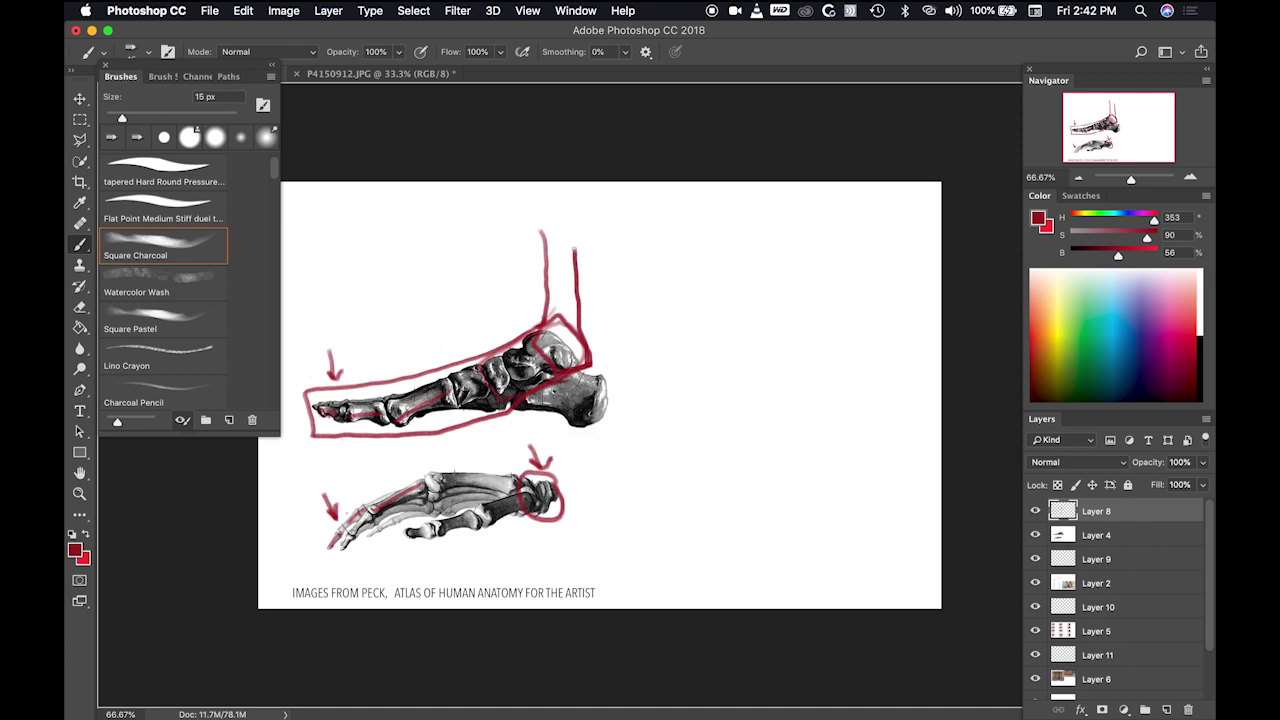
Step: Sketch a simplified foot wedge and heel block beside the foot skeleton, and mark the skeleton's midfoot and heel with arrows
mouse_move(770, 347)
left_mouse_down()
mouse_move(653, 398)
mouse_move(658, 436)
mouse_move(792, 386)
mouse_move(800, 378)
mouse_move(768, 352)
mouse_move(782, 335)
mouse_move(796, 393)
left_mouse_up()
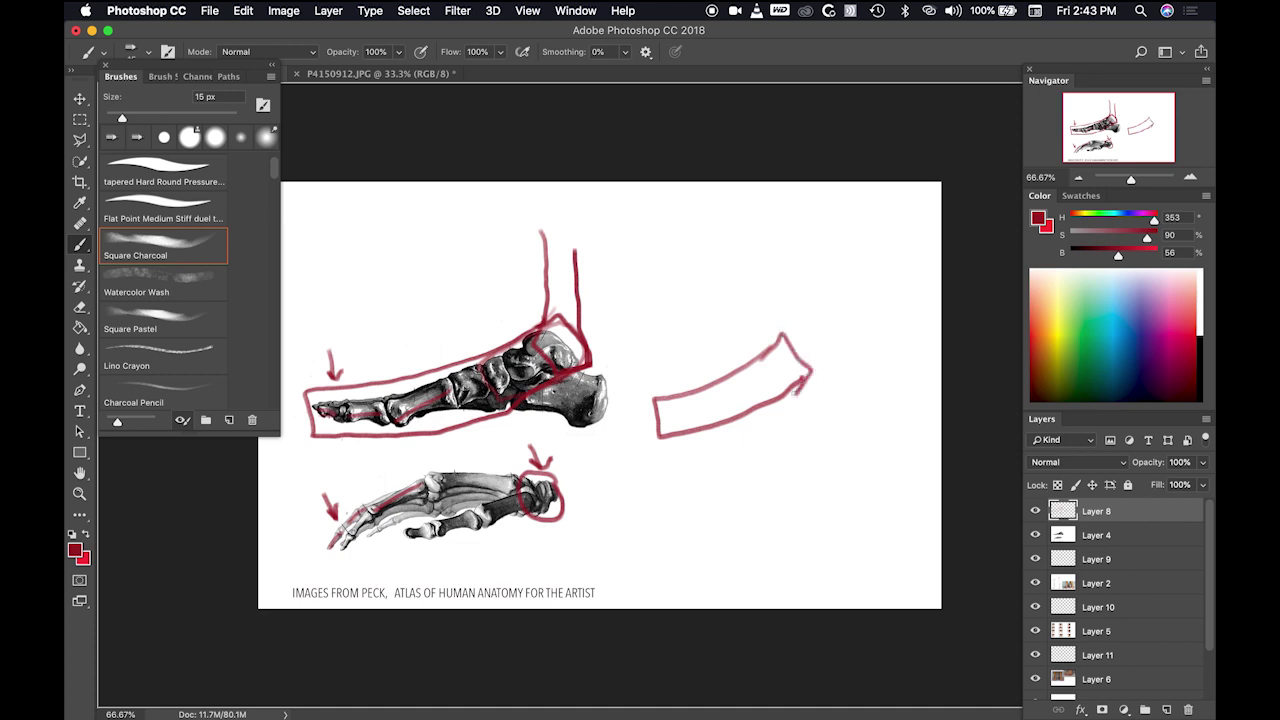
left_click_drag(463, 302, 480, 350)
left_click_drag(776, 405, 842, 425)
mouse_move(819, 378)
left_mouse_down()
mouse_move(861, 396)
mouse_move(848, 428)
left_mouse_up()
left_click_drag(591, 458, 598, 433)
mouse_move(598, 433)
left_mouse_down()
mouse_move(604, 450)
mouse_move(598, 430)
mouse_move(584, 432)
mouse_move(603, 432)
left_mouse_up()
Step: Handwrite the heel bone's name and "Heel" above the simplified foot, and complete the sketch with a closed heel block and leg lines
mouse_move(670, 232)
left_mouse_down()
mouse_move(649, 238)
mouse_move(673, 252)
mouse_move(686, 228)
mouse_move(696, 252)
mouse_move(728, 238)
mouse_move(789, 258)
left_mouse_up()
mouse_move(800, 236)
left_mouse_down()
mouse_move(826, 239)
mouse_move(829, 255)
left_mouse_up()
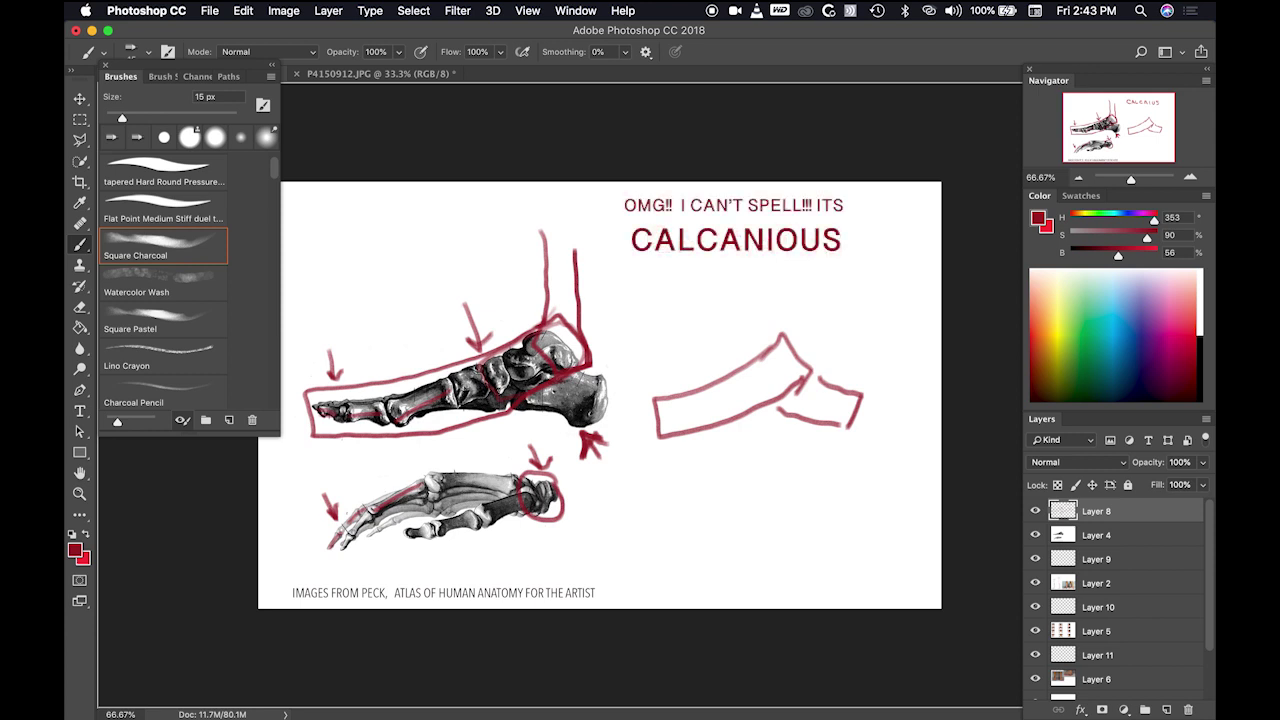
left_click_drag(820, 376, 788, 414)
mouse_move(694, 266)
left_mouse_down()
mouse_move(694, 304)
mouse_move(716, 289)
mouse_move(734, 289)
mouse_move(736, 303)
left_mouse_up()
left_click_drag(742, 293, 780, 304)
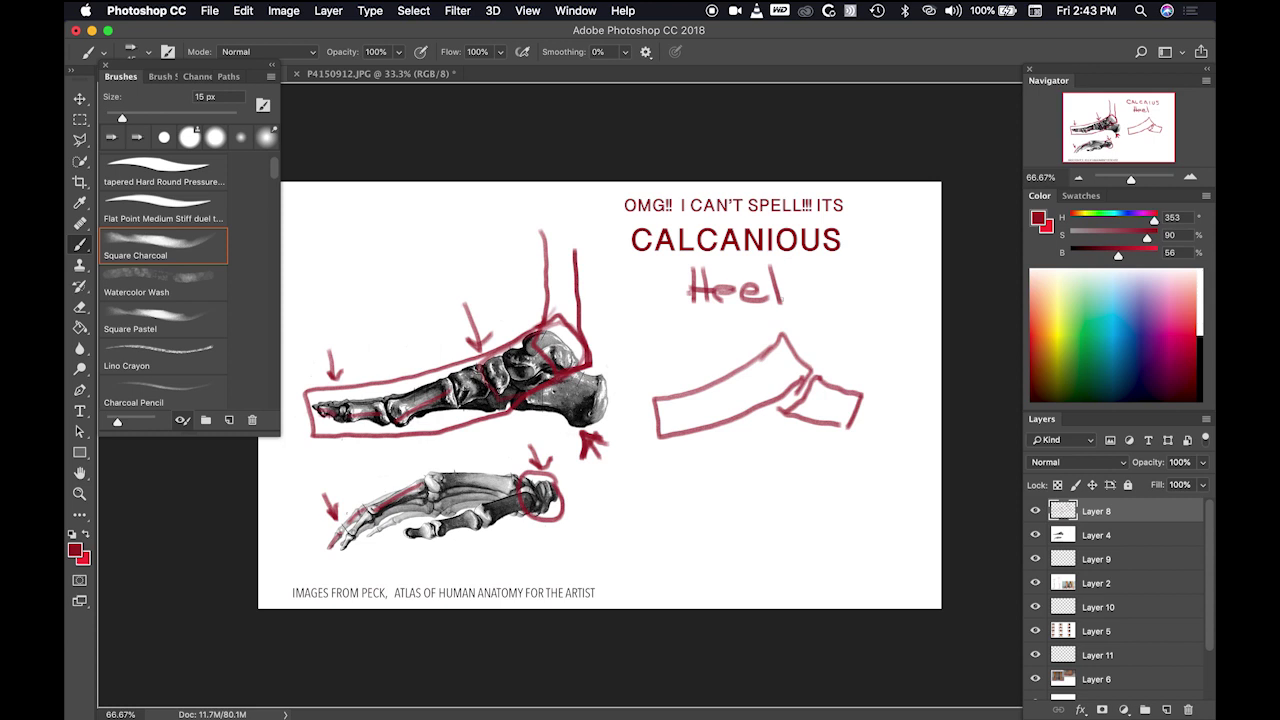
mouse_move(818, 291)
left_mouse_down()
mouse_move(820, 370)
mouse_move(790, 312)
mouse_move(792, 344)
mouse_move(819, 370)
left_mouse_up()
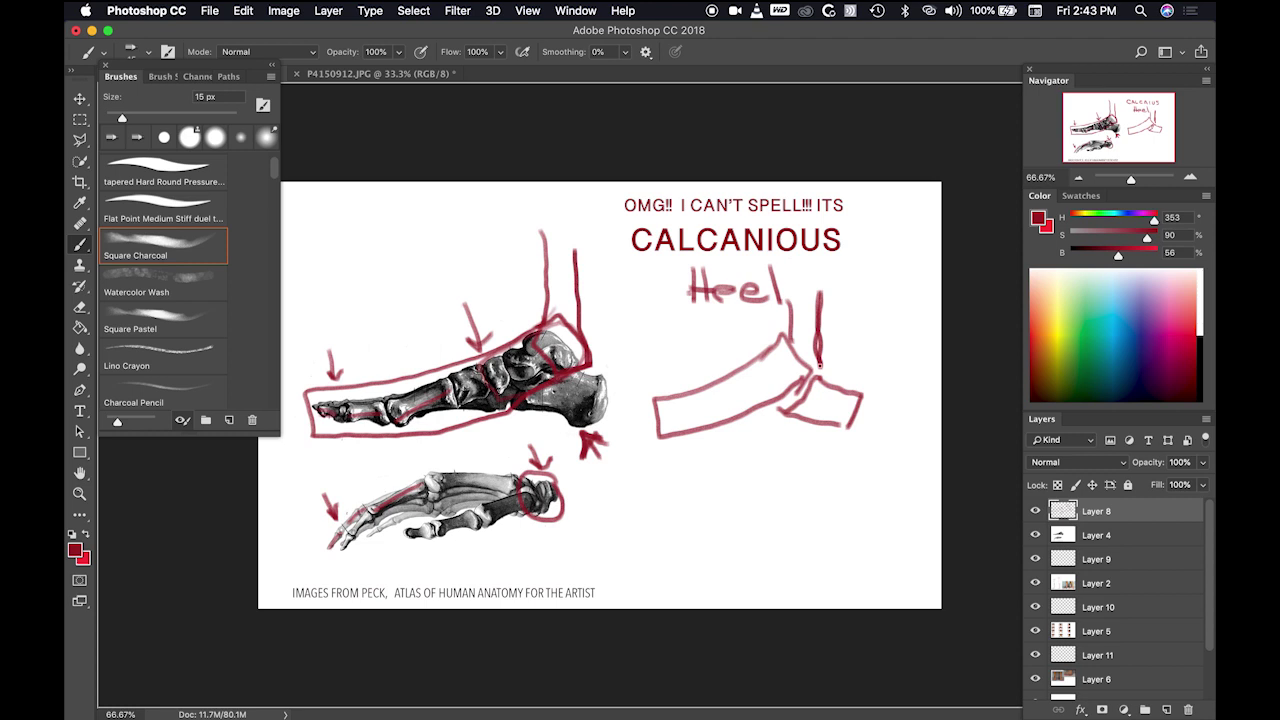
Step: Hide Layer 8 and Layer 4 to bring up the arm and leg line drawings
left_click(1035, 511)
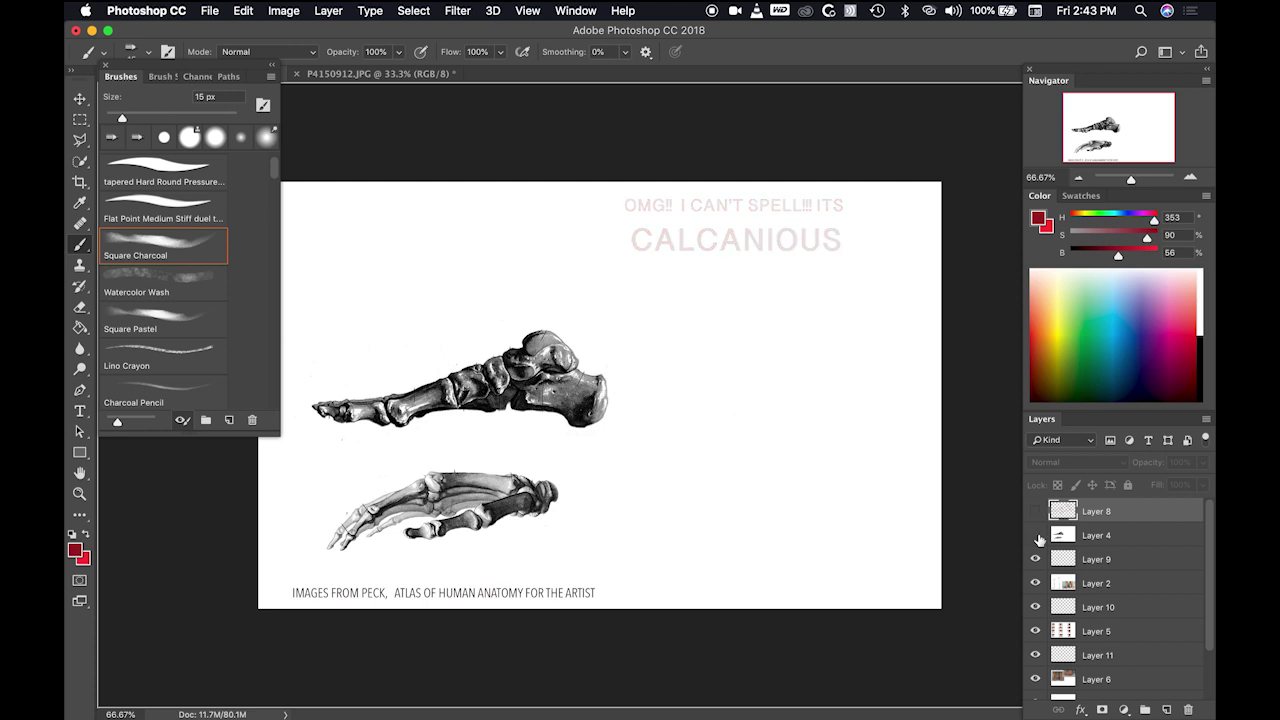
left_click(1036, 535)
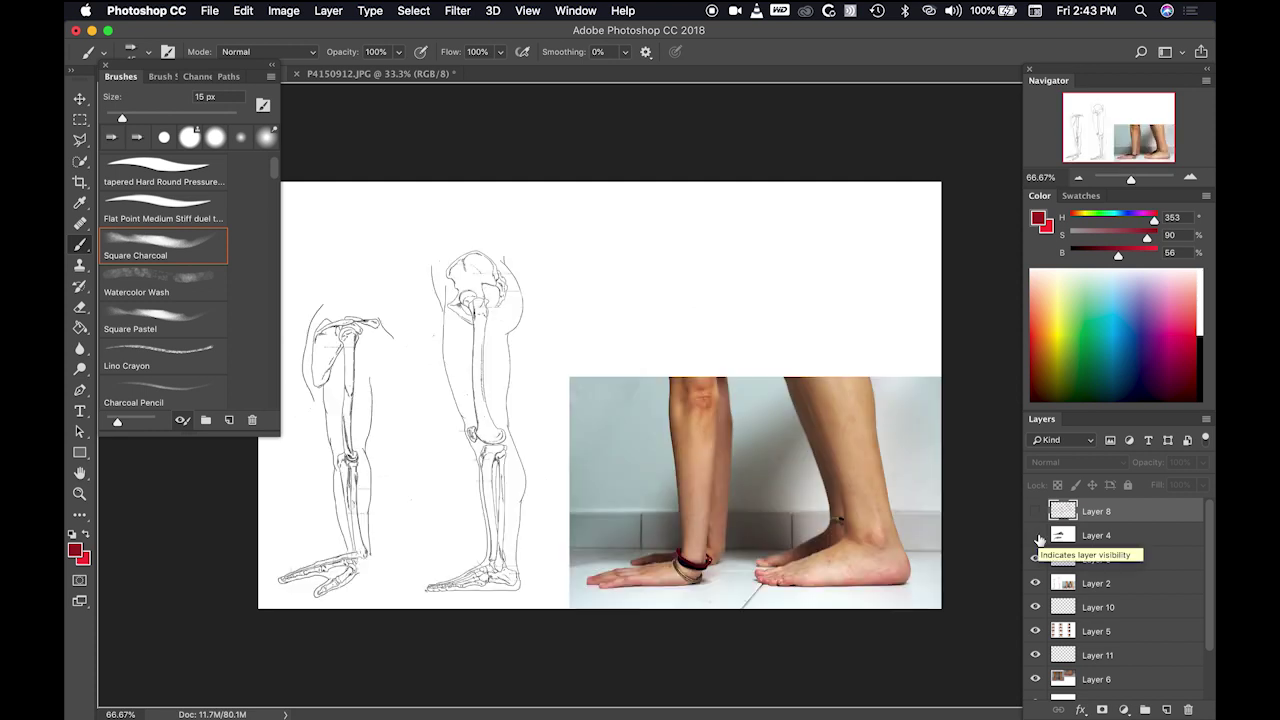
left_click(1036, 536)
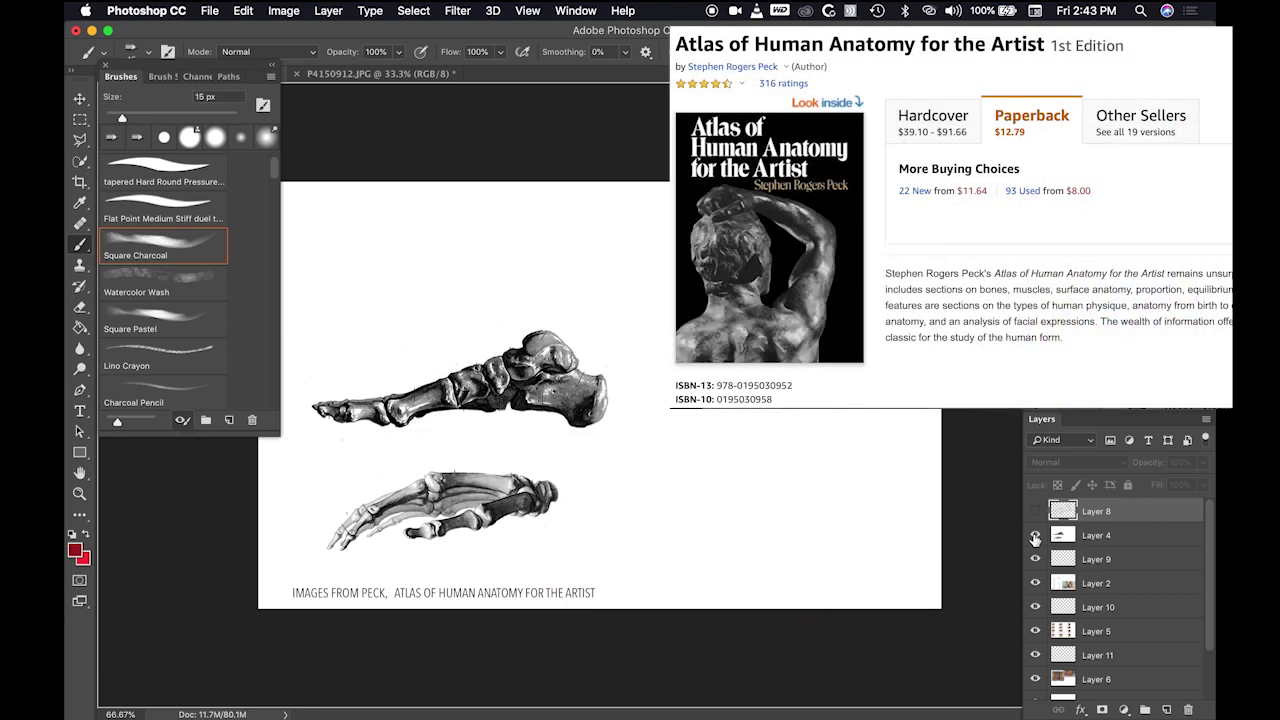
left_click(1036, 536)
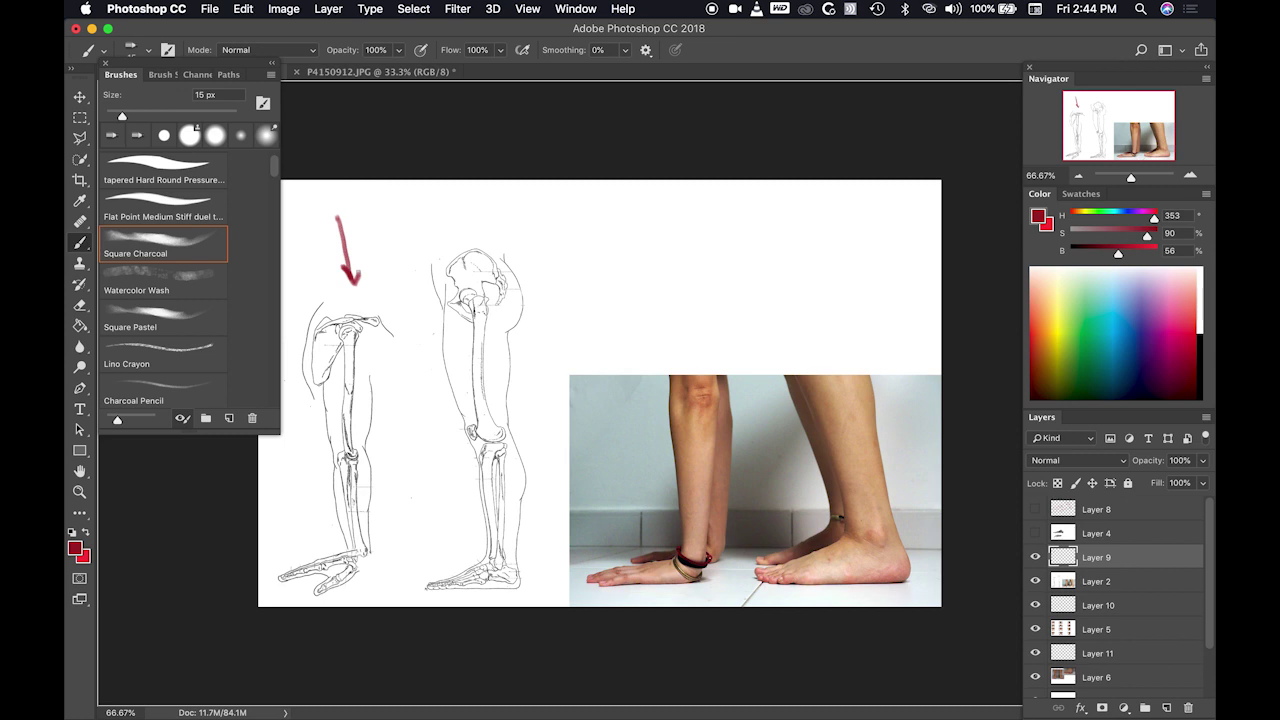
Step: Circle the wrist of the arm drawing and the ankle bone of the leg drawing in red on Layer 9
left_click_drag(372, 548, 362, 578)
left_click_drag(366, 550, 364, 555)
mouse_move(508, 558)
left_mouse_down()
mouse_move(491, 558)
mouse_move(500, 574)
mouse_move(506, 564)
left_mouse_up()
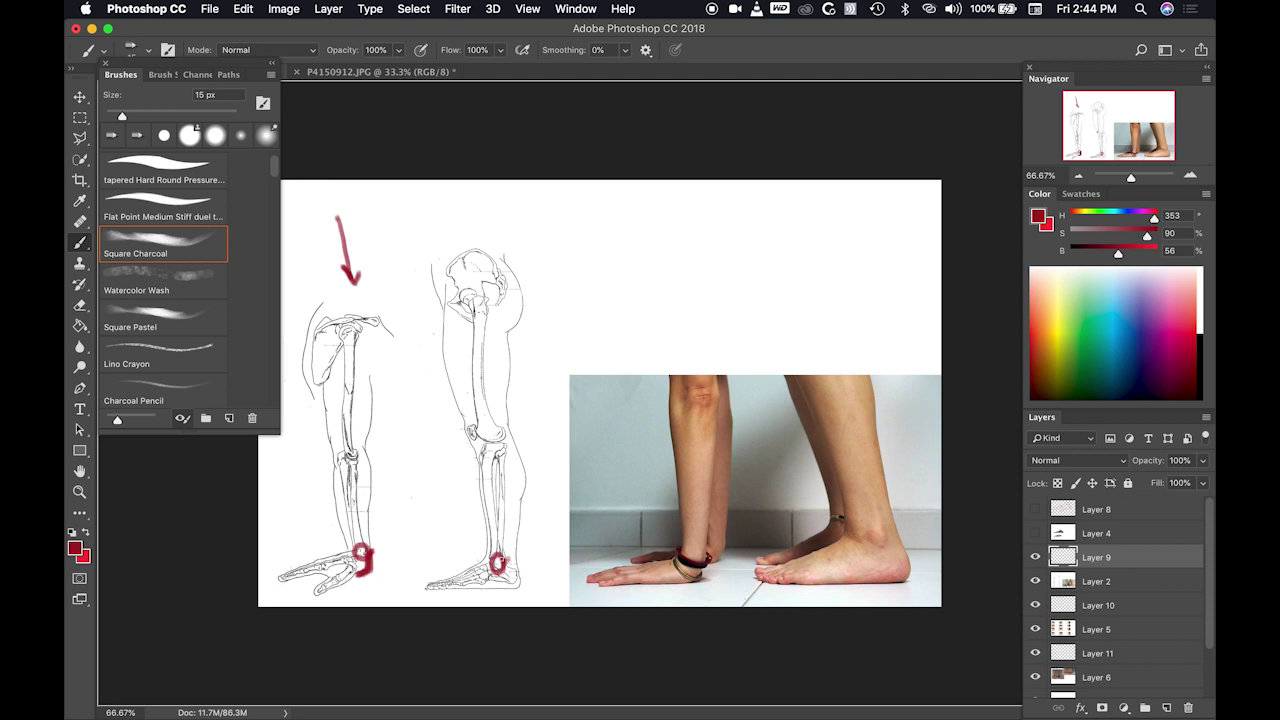
Step: Compare the foot drawing with Layer 9 hidden and shown, and reinforce the red ring around the ankle bone
key("super+equal")
key("super+equal")
key("super+equal")
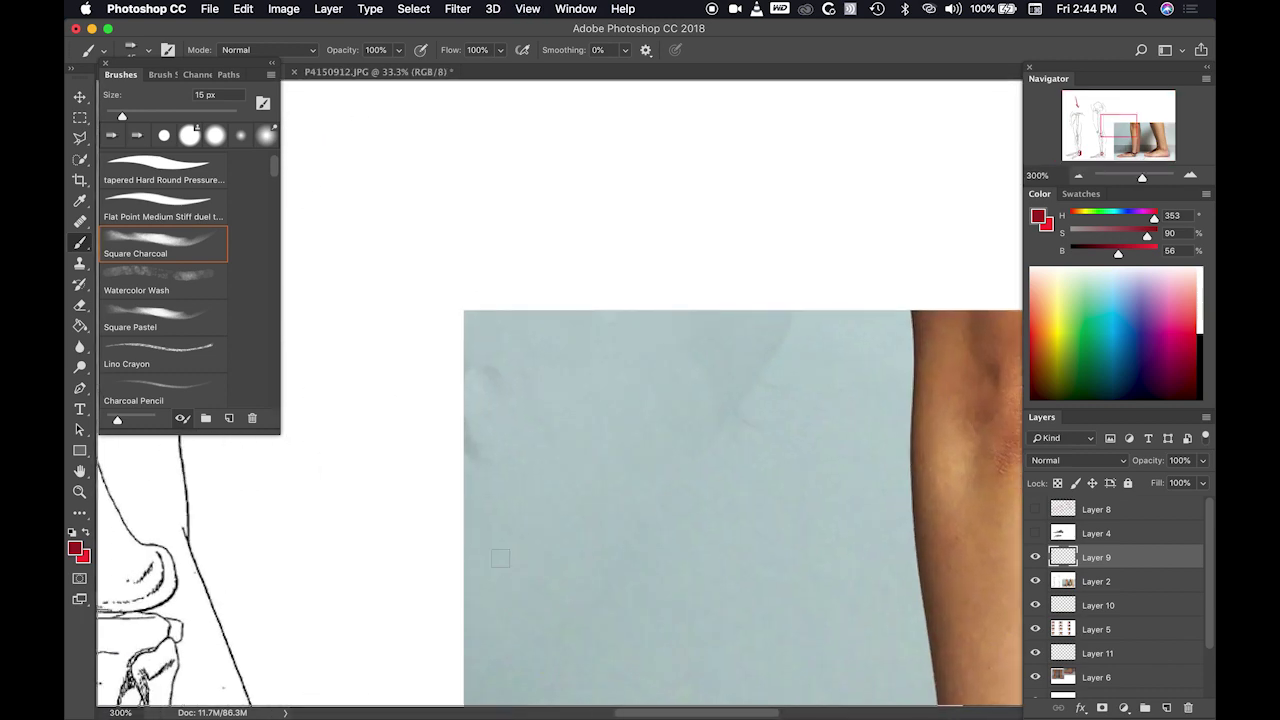
scroll(500, 558, "down", 10)
scroll(500, 558, "left", 10)
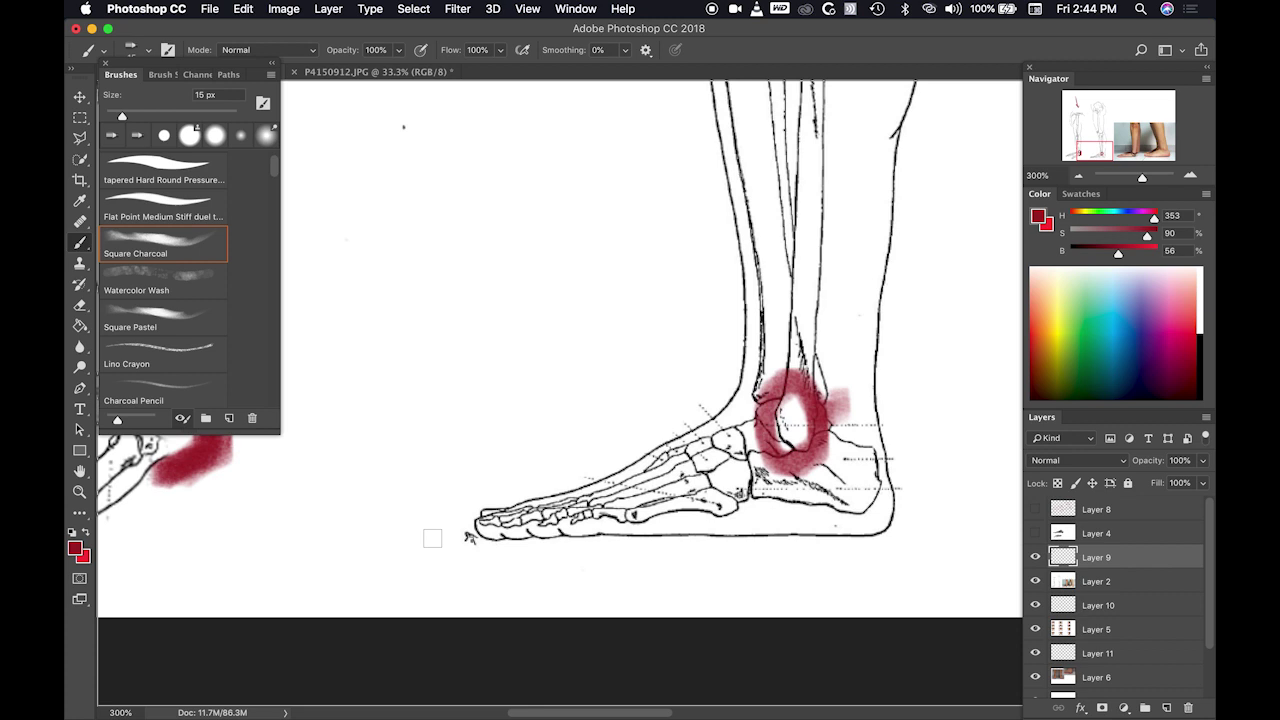
left_click(1035, 557)
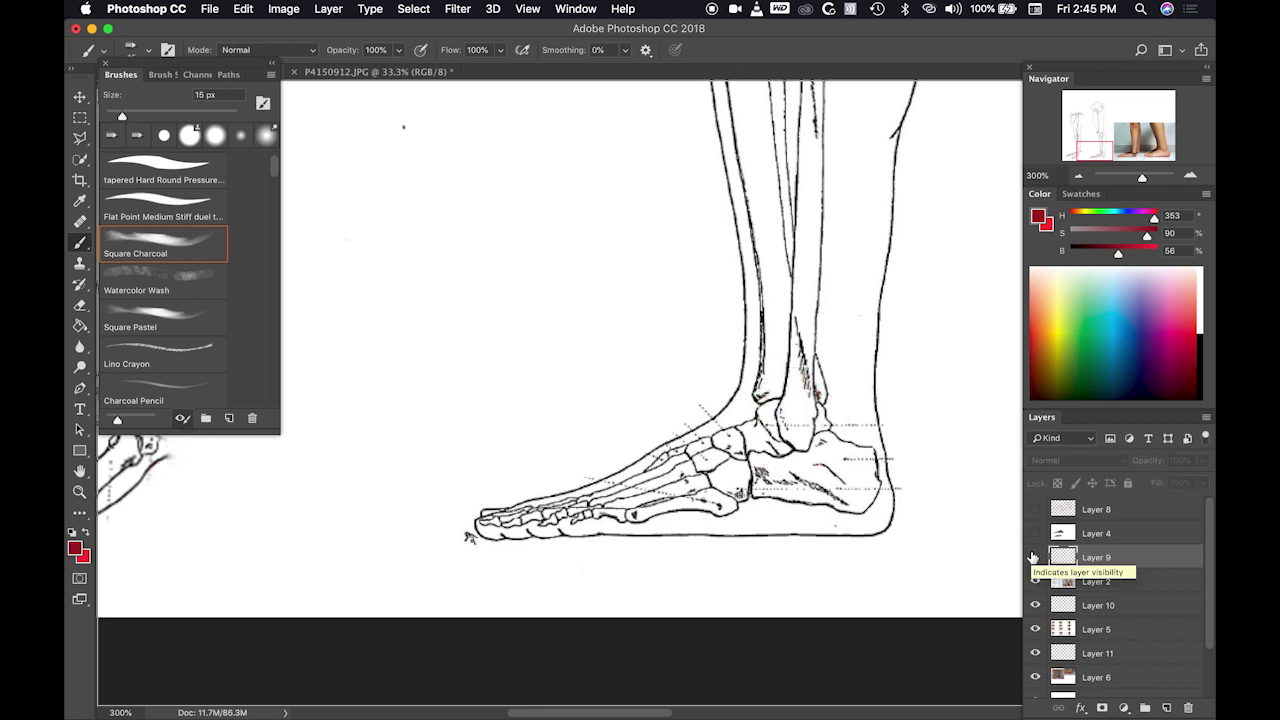
left_click(1035, 557)
mouse_move(820, 385)
left_mouse_down()
mouse_move(775, 465)
mouse_move(802, 395)
left_mouse_up()
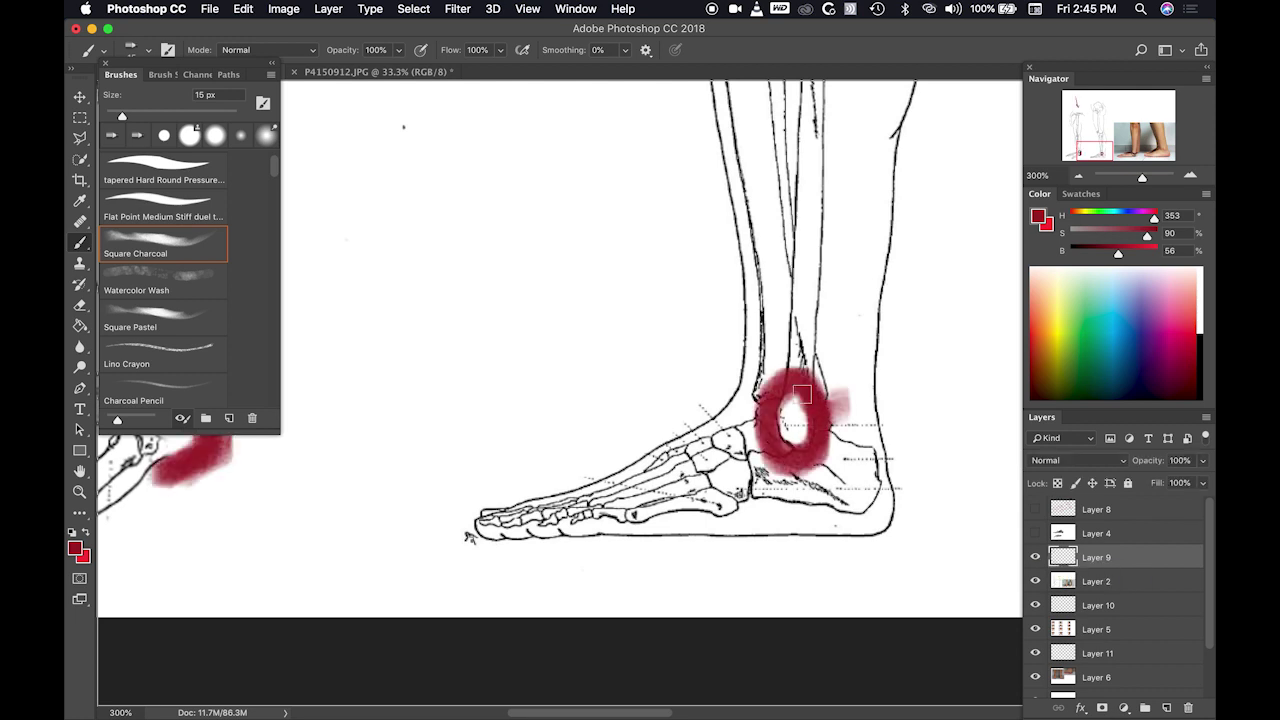
Step: Reduce the brush to 5 px and draw a horizontal red line across the leg just above the ankle bone
key("bracketleft")
key("bracketleft")
key("bracketleft")
mouse_move(818, 376)
left_mouse_down()
mouse_move(872, 375)
mouse_move(835, 371)
left_mouse_up()
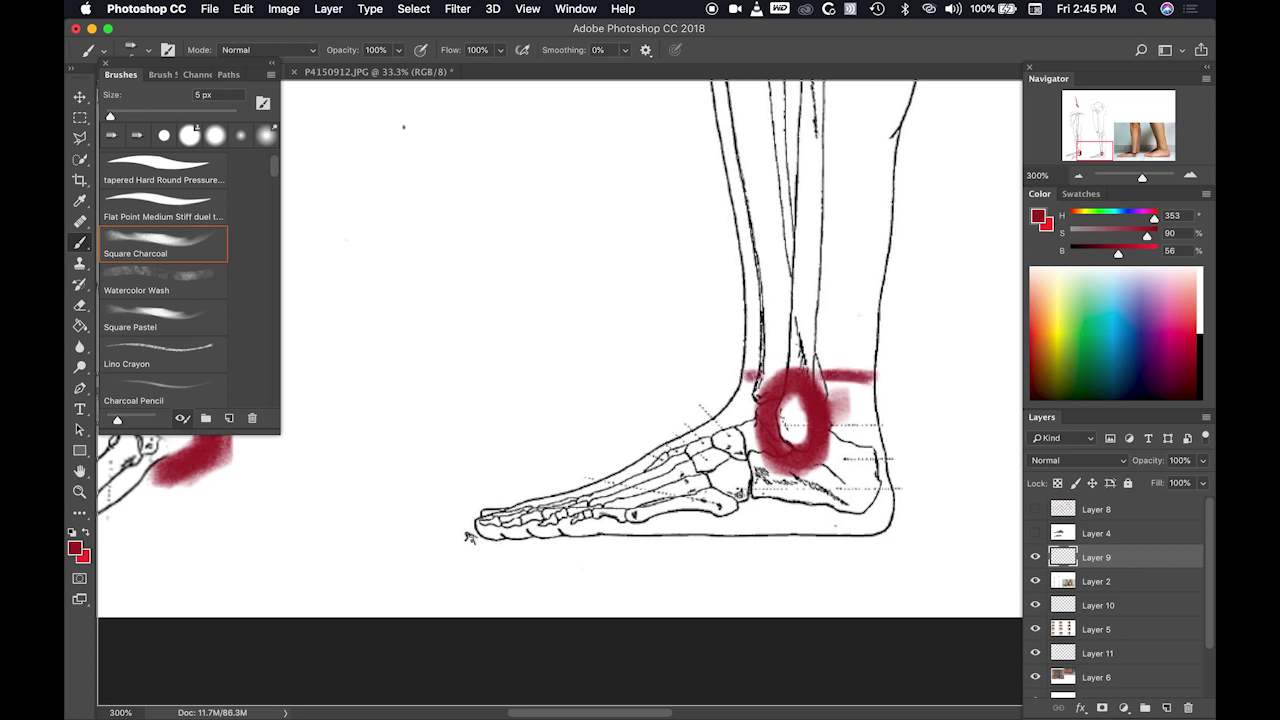
Step: Erase the red mark at the wrist and draw an angled red line suggesting a heel behind the hand
key("e")
scroll(500, 360, "left", 6)
key("b")
mouse_move(518, 350)
left_mouse_down()
mouse_move(518, 398)
mouse_move(466, 438)
mouse_move(520, 406)
left_mouse_up()
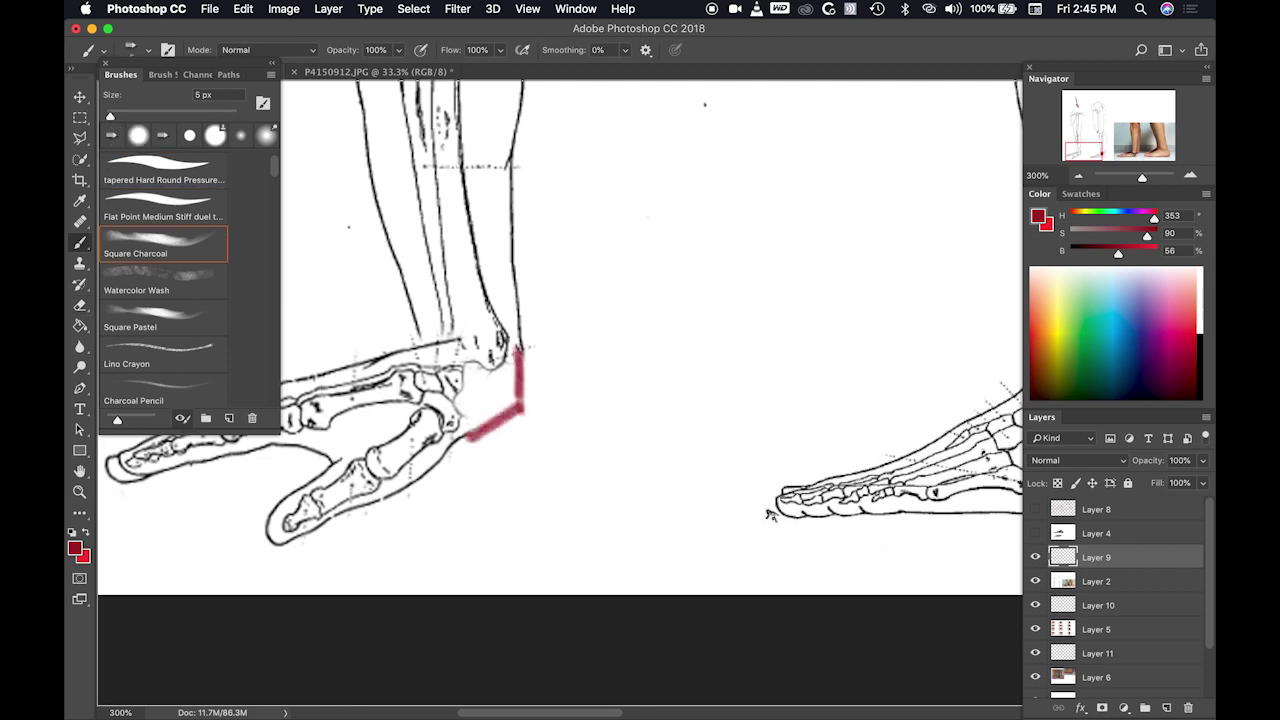
mouse_move(518, 350)
left_mouse_down()
mouse_move(512, 338)
mouse_move(516, 350)
left_mouse_up()
Step: Outline the Achilles tendon in red along the back of the ankle on the leg drawing
left_click_drag(880, 437, 551, 451)
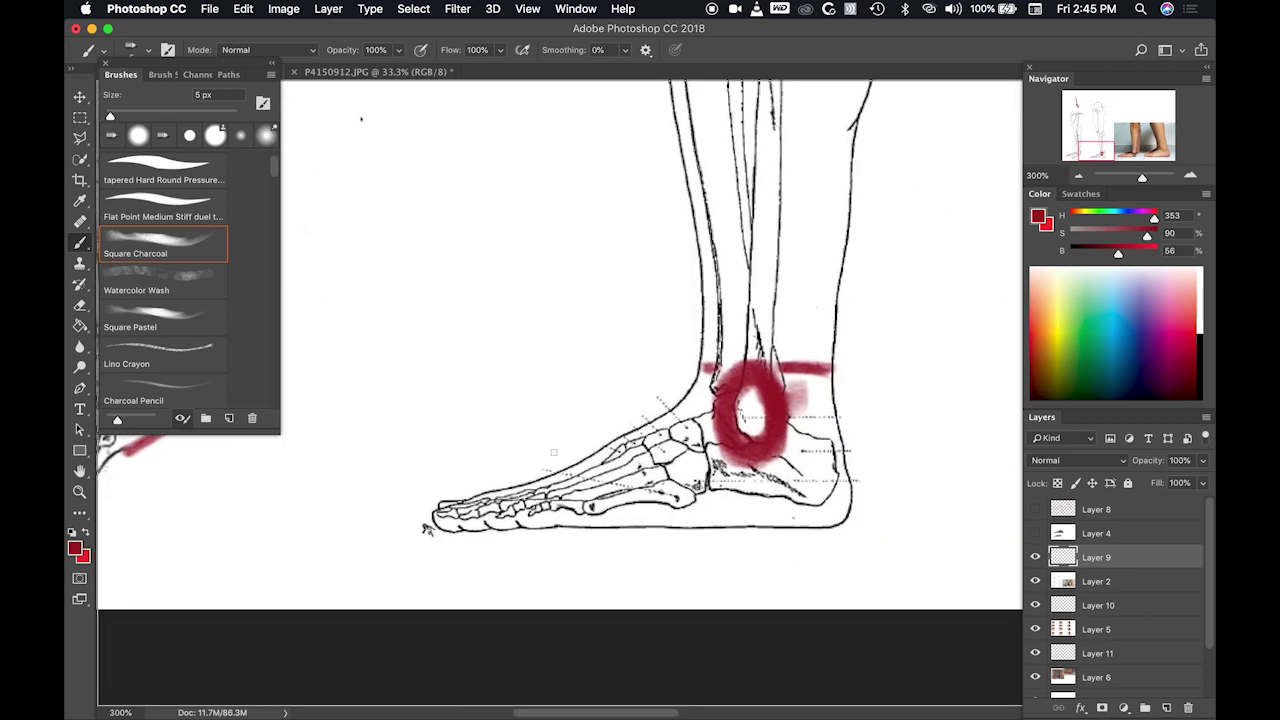
mouse_move(820, 278)
left_mouse_down()
mouse_move(810, 404)
mouse_move(830, 438)
mouse_move(834, 368)
left_mouse_up()
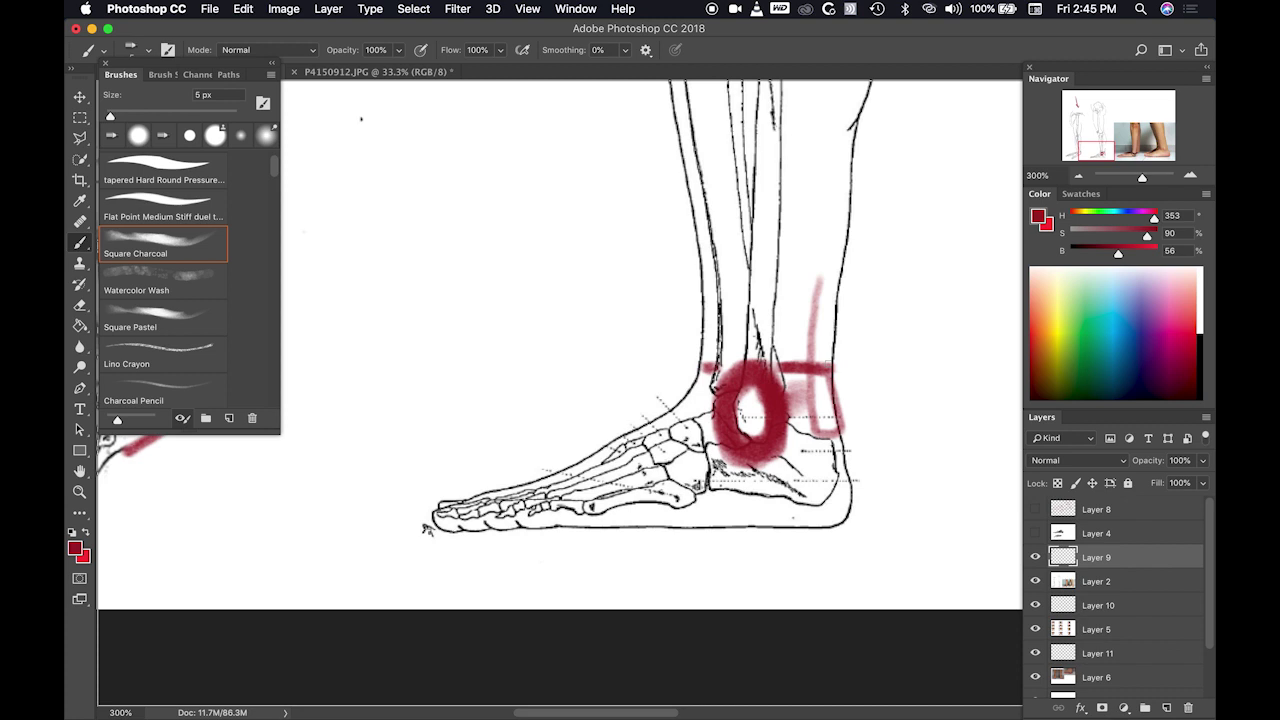
Step: Erase the red ring around the ankle bone with an 80 px eraser
key("e")
key("bracketleft")
key("bracketleft")
key("bracketleft")
key("bracketleft")
key("bracketleft")
key("bracketleft")
key("bracketleft")
key("bracketleft")
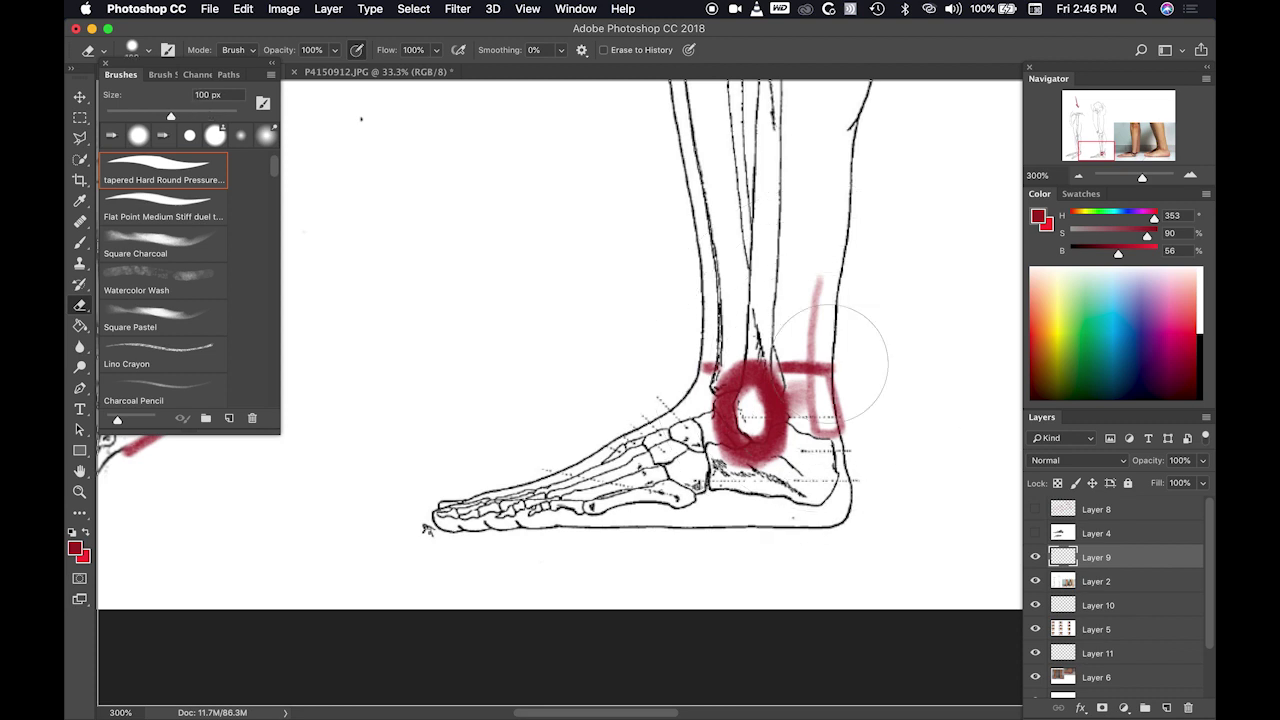
mouse_move(728, 414)
left_mouse_down()
mouse_move(754, 369)
mouse_move(744, 409)
mouse_move(699, 442)
mouse_move(709, 359)
mouse_move(730, 395)
mouse_move(764, 369)
mouse_move(764, 349)
mouse_move(769, 429)
mouse_move(756, 353)
left_mouse_up()
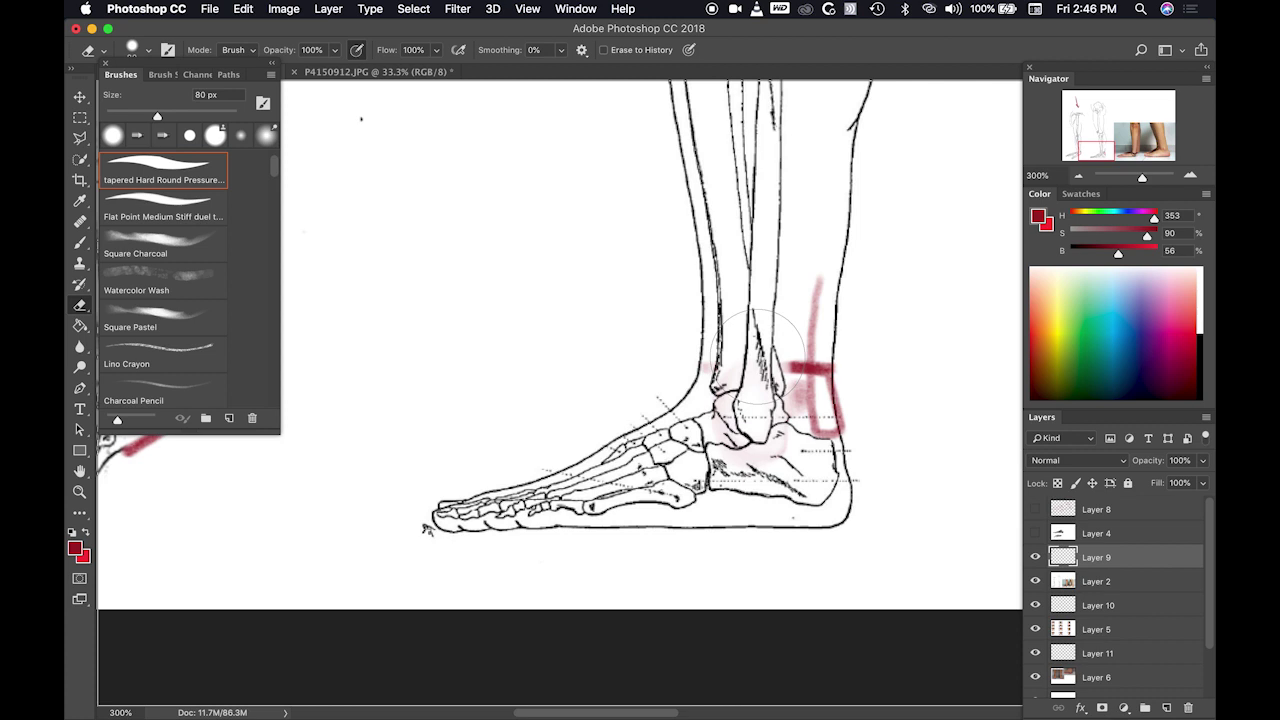
left_click_drag(758, 352, 805, 400)
left_click(1035, 557)
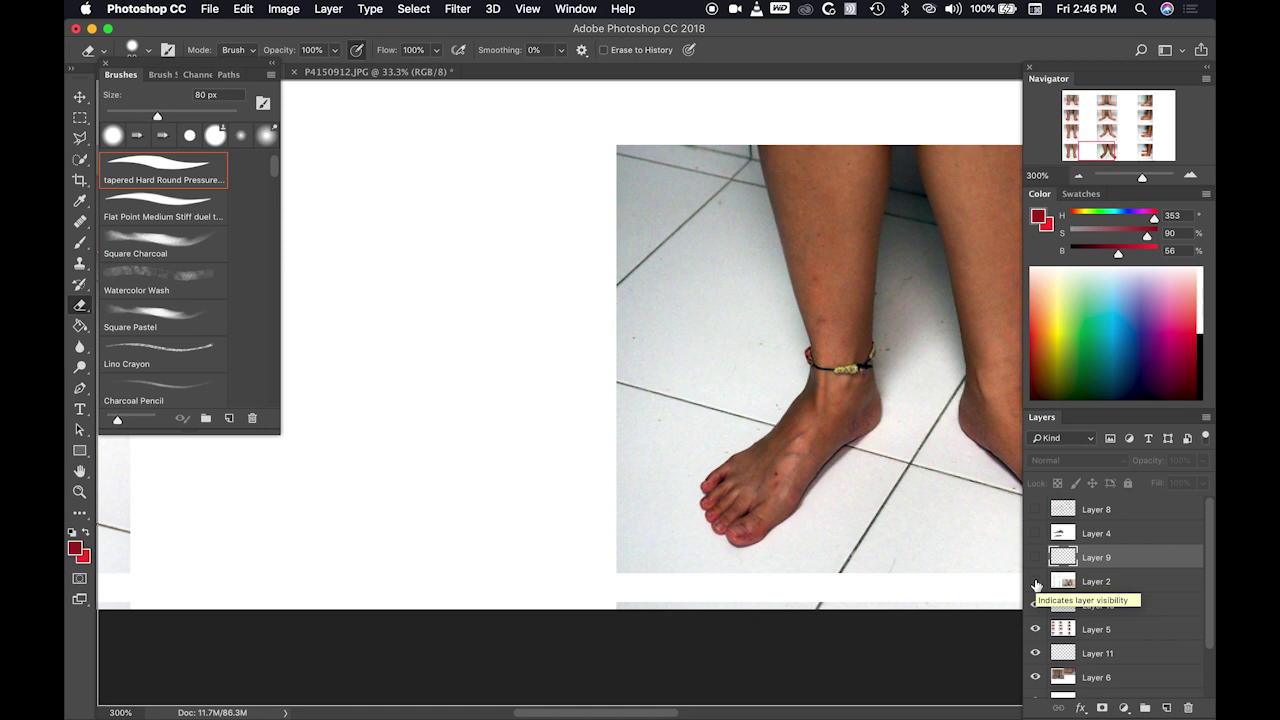
key("super+minus")
key("super+minus")
key("super+minus")
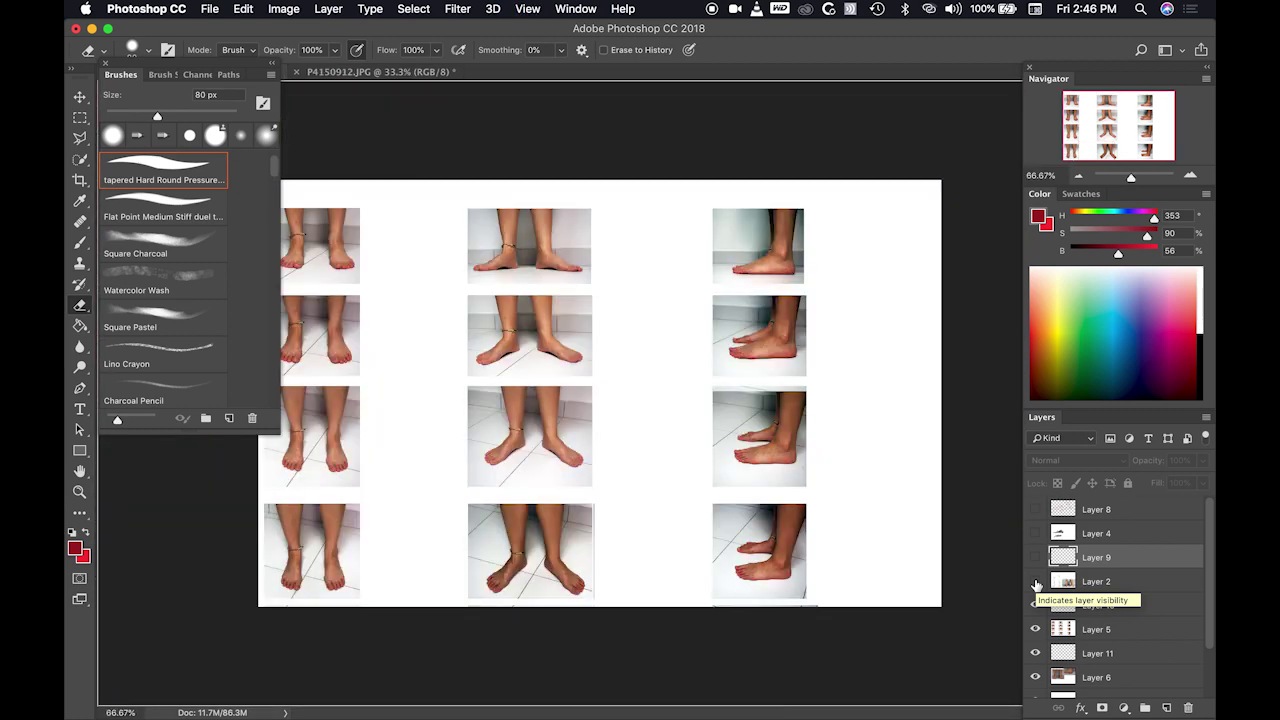
left_click(1036, 582)
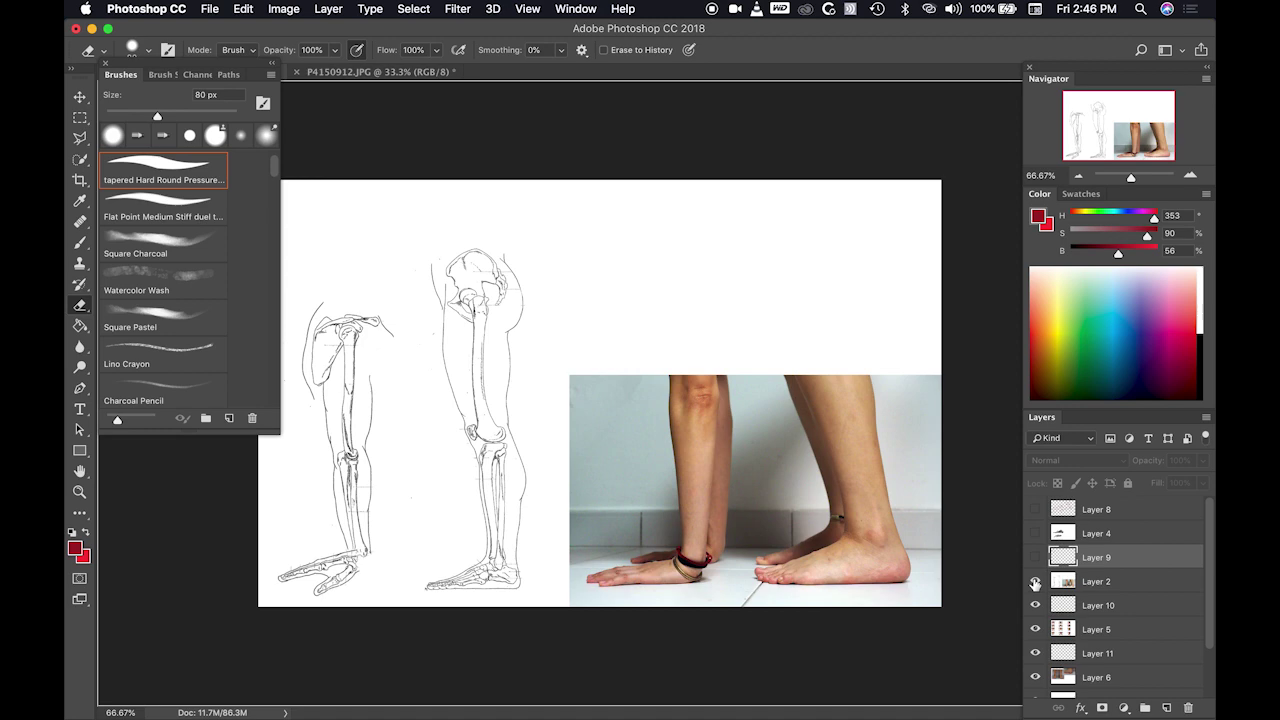
Step: Circle the outer ankle bone and the wrist bone in red on the photo, painting on Layer 9 with the 5 px Square Charcoal brush
key("super+plus")
key("super+plus")
key("super+plus")
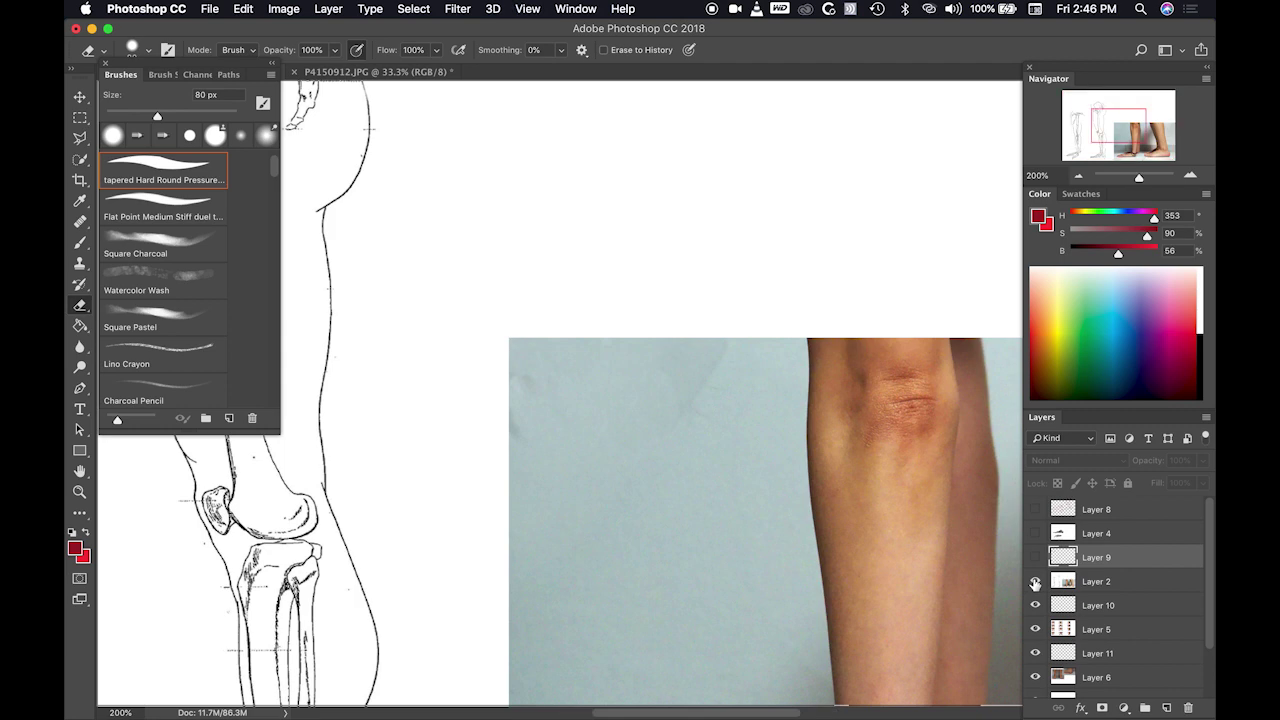
left_click_drag(817, 525, 537, 271)
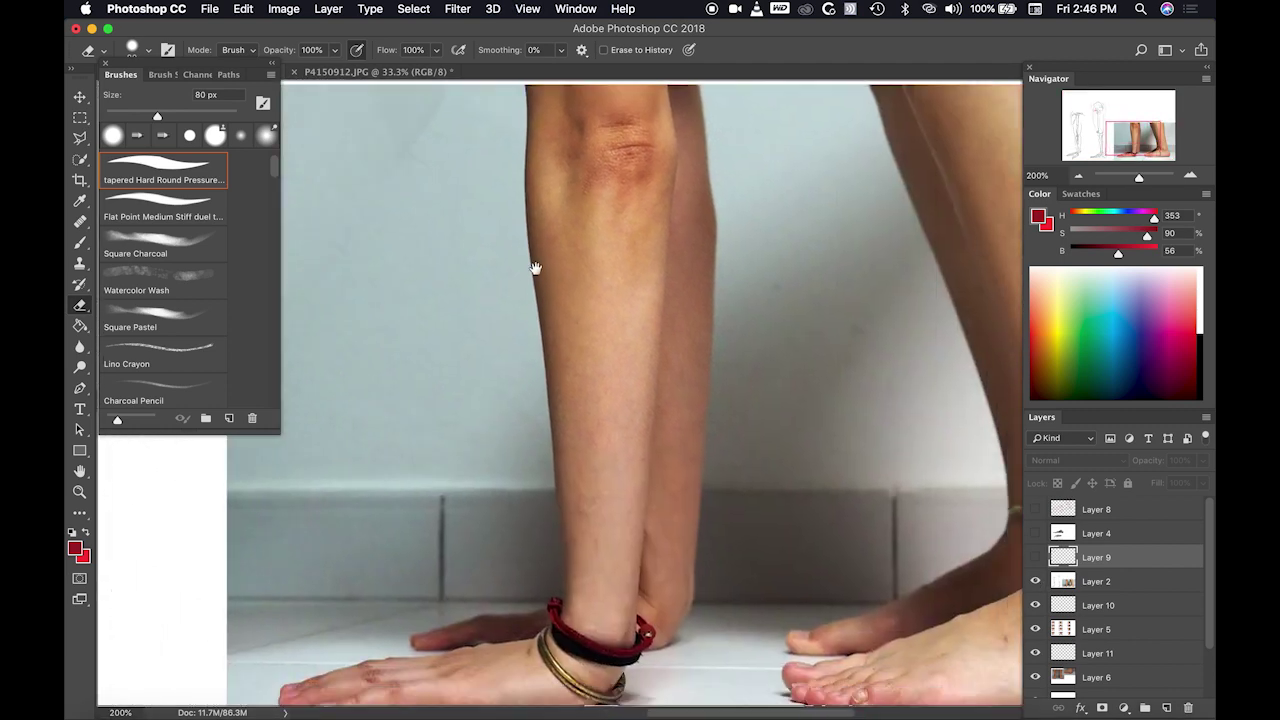
left_click_drag(723, 443, 769, 420)
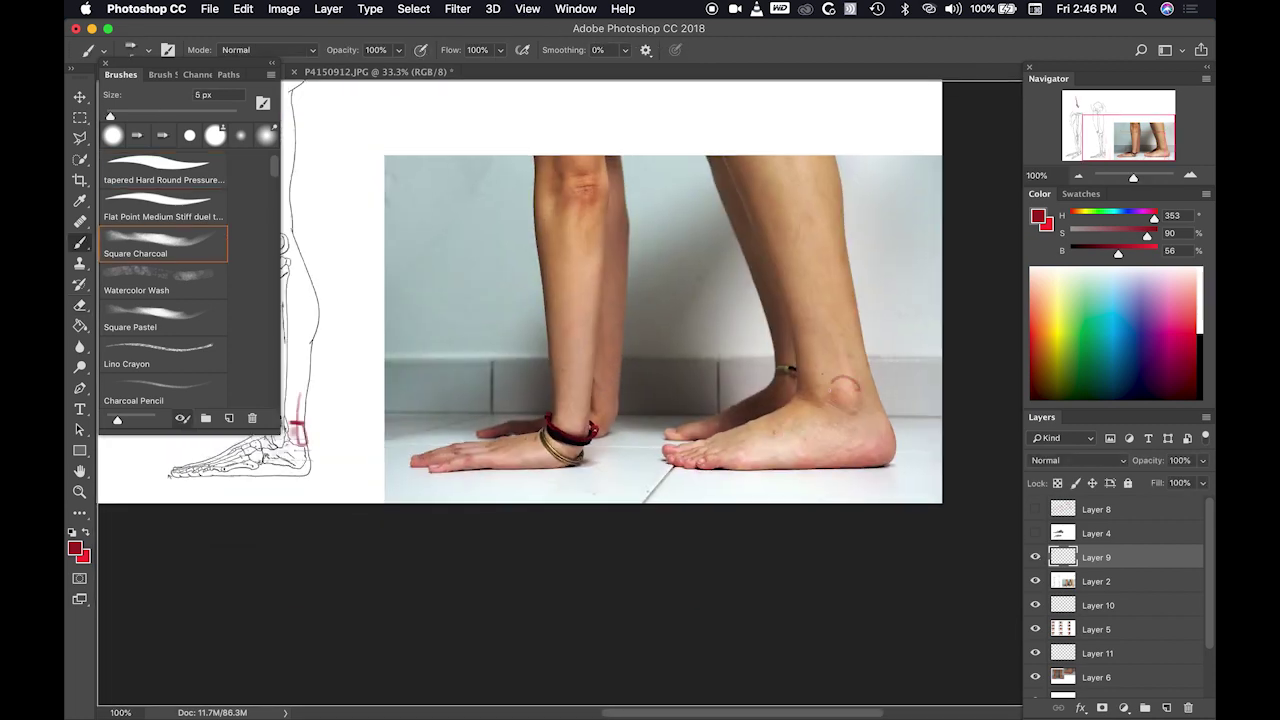
mouse_move(834, 384)
left_mouse_down()
mouse_move(848, 415)
mouse_move(838, 380)
left_mouse_up()
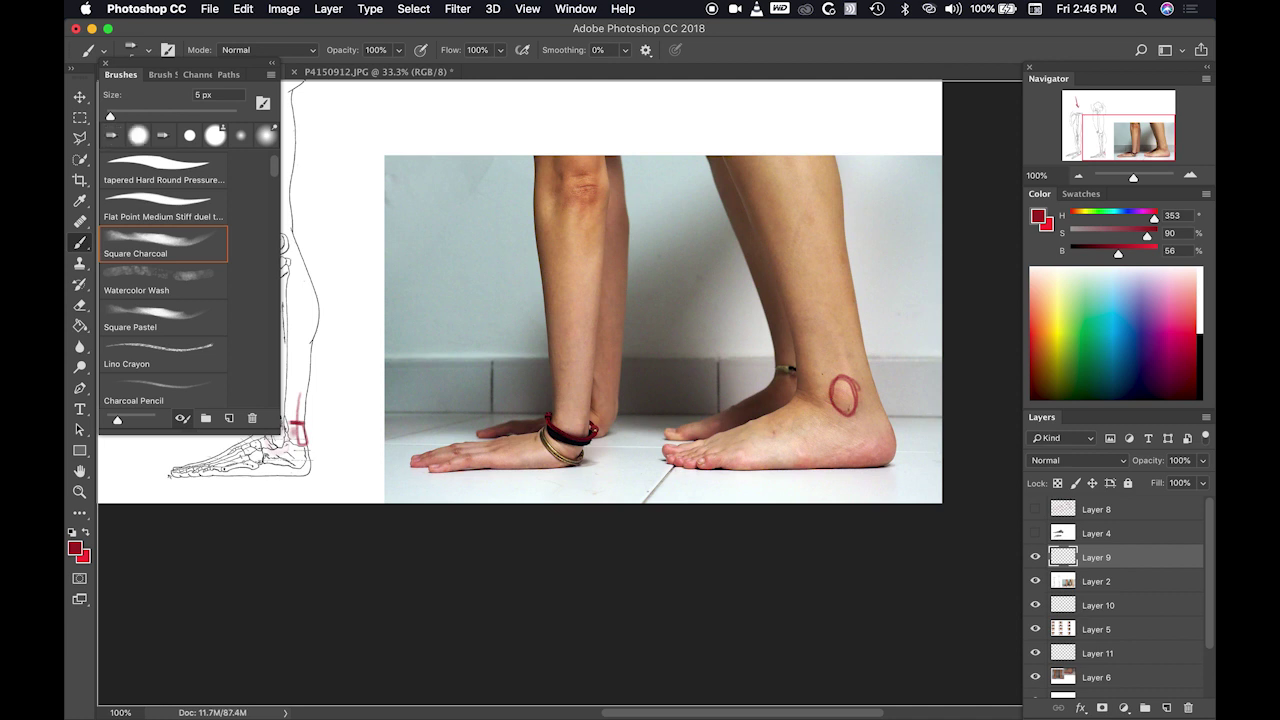
mouse_move(578, 425)
left_mouse_down()
mouse_move(566, 426)
mouse_move(576, 450)
left_mouse_up()
Step: Mark the Achilles tendon area behind the photographed ankle, and outline the foot's front wedge and heel block in red
left_click_drag(857, 393, 872, 393)
mouse_move(862, 382)
left_mouse_down()
mouse_move(873, 414)
mouse_move(856, 410)
left_mouse_up()
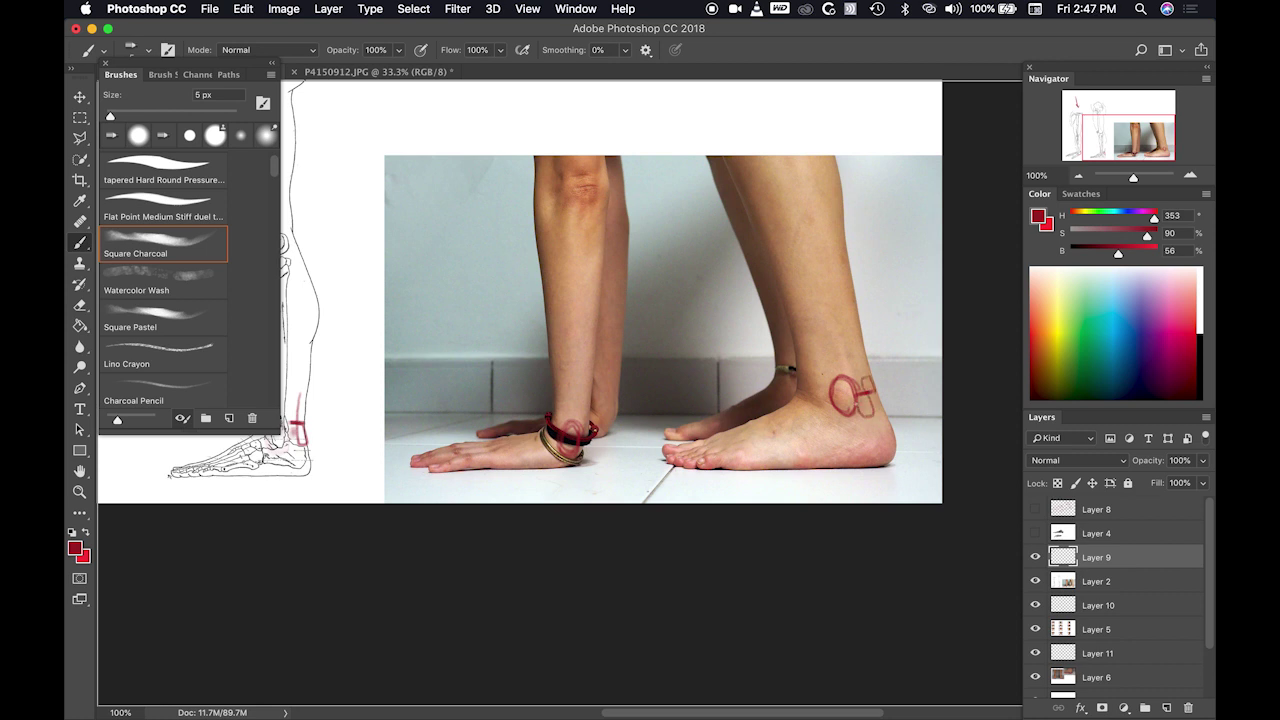
mouse_move(796, 388)
left_mouse_down()
mouse_move(791, 404)
mouse_move(820, 410)
left_mouse_up()
mouse_move(772, 414)
left_mouse_down()
mouse_move(676, 454)
mouse_move(742, 478)
mouse_move(838, 434)
mouse_move(818, 406)
mouse_move(872, 464)
mouse_move(904, 454)
mouse_move(884, 418)
left_mouse_up()
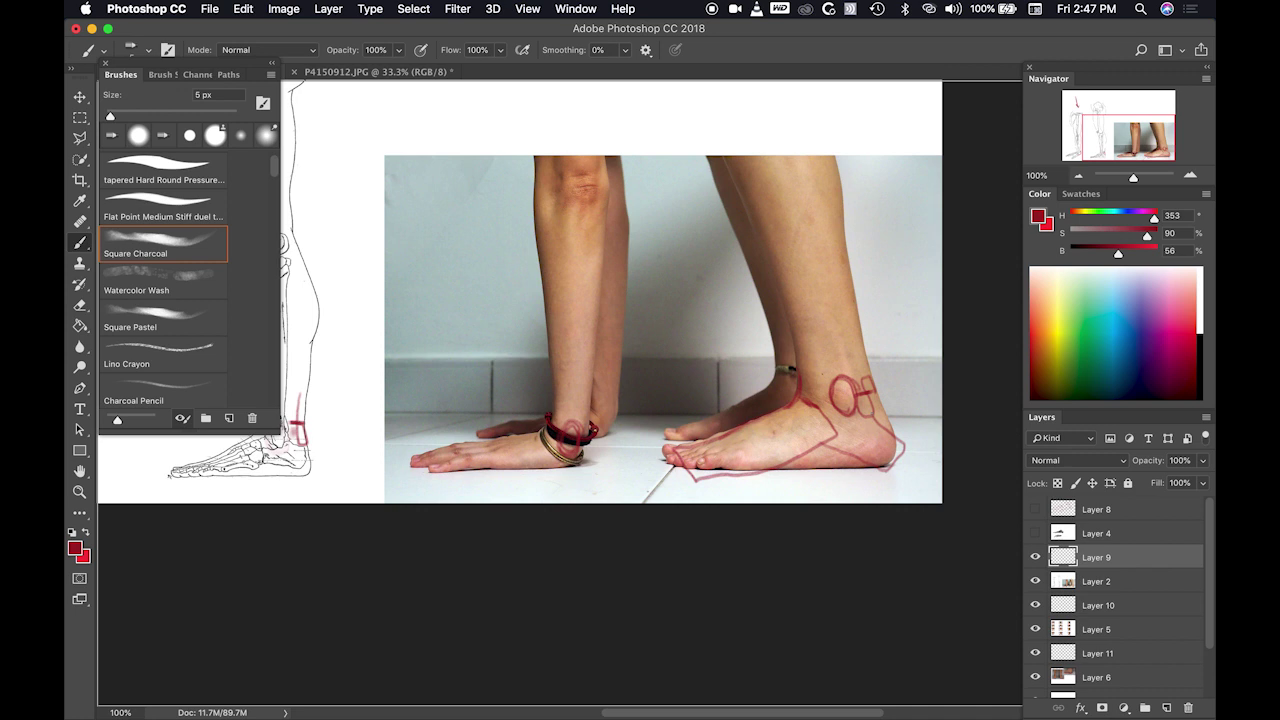
mouse_move(784, 426)
left_mouse_down()
mouse_move(768, 452)
mouse_move(788, 422)
mouse_move(782, 448)
left_mouse_up()
mouse_move(866, 440)
left_mouse_down()
mouse_move(880, 454)
mouse_move(868, 460)
left_mouse_up()
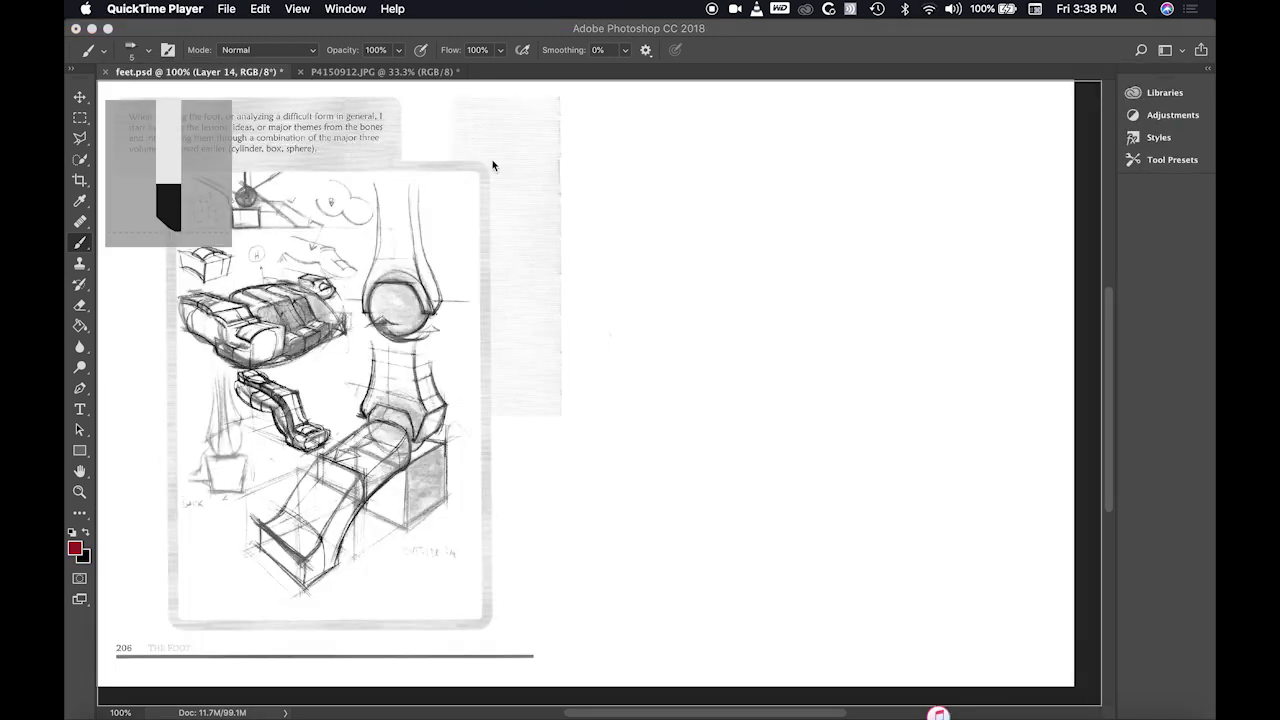
Step: Switch back to Photoshop with the feet.psd document active
left_click(648, 204)
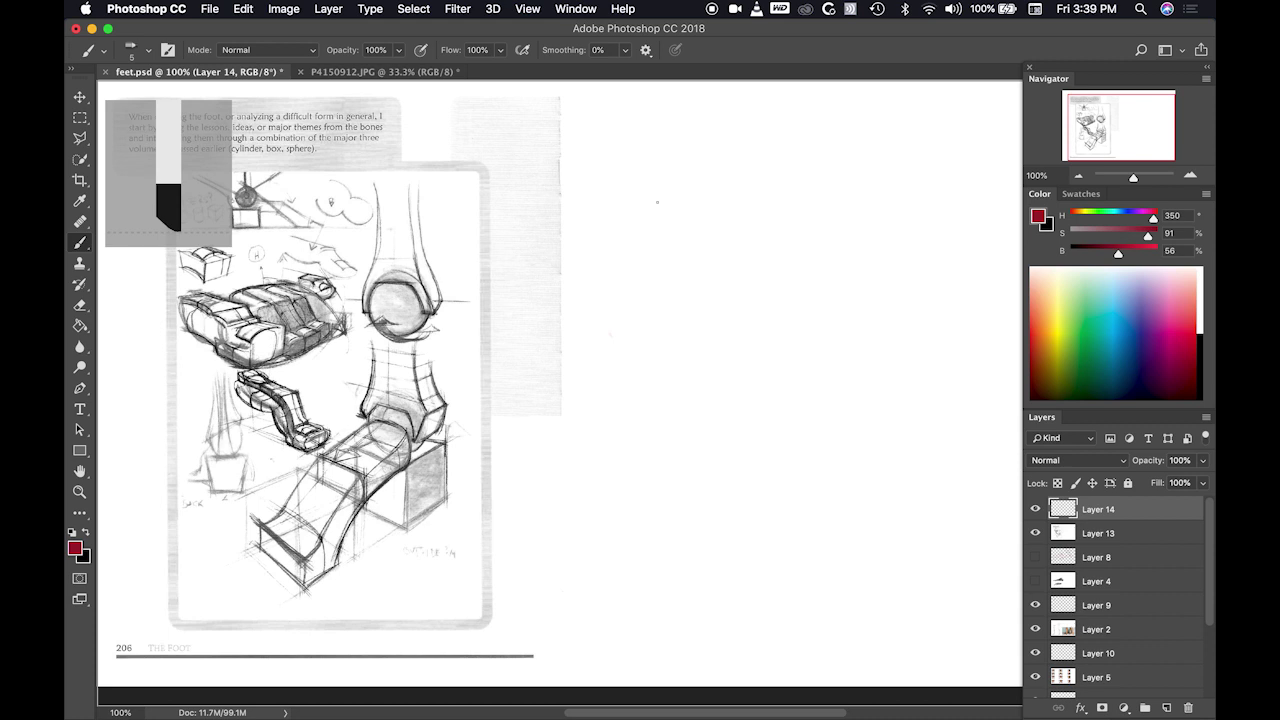
Step: Draw two red arrows on Layer 14, one pointing at each large ankle drawing beside the page's edge
mouse_move(532, 232)
left_mouse_down()
mouse_move(457, 271)
mouse_move(478, 290)
mouse_move(455, 288)
mouse_move(470, 290)
mouse_move(472, 276)
left_mouse_up()
left_click_drag(510, 243, 470, 275)
mouse_move(520, 364)
left_mouse_down()
mouse_move(462, 398)
mouse_move(480, 396)
left_mouse_up()
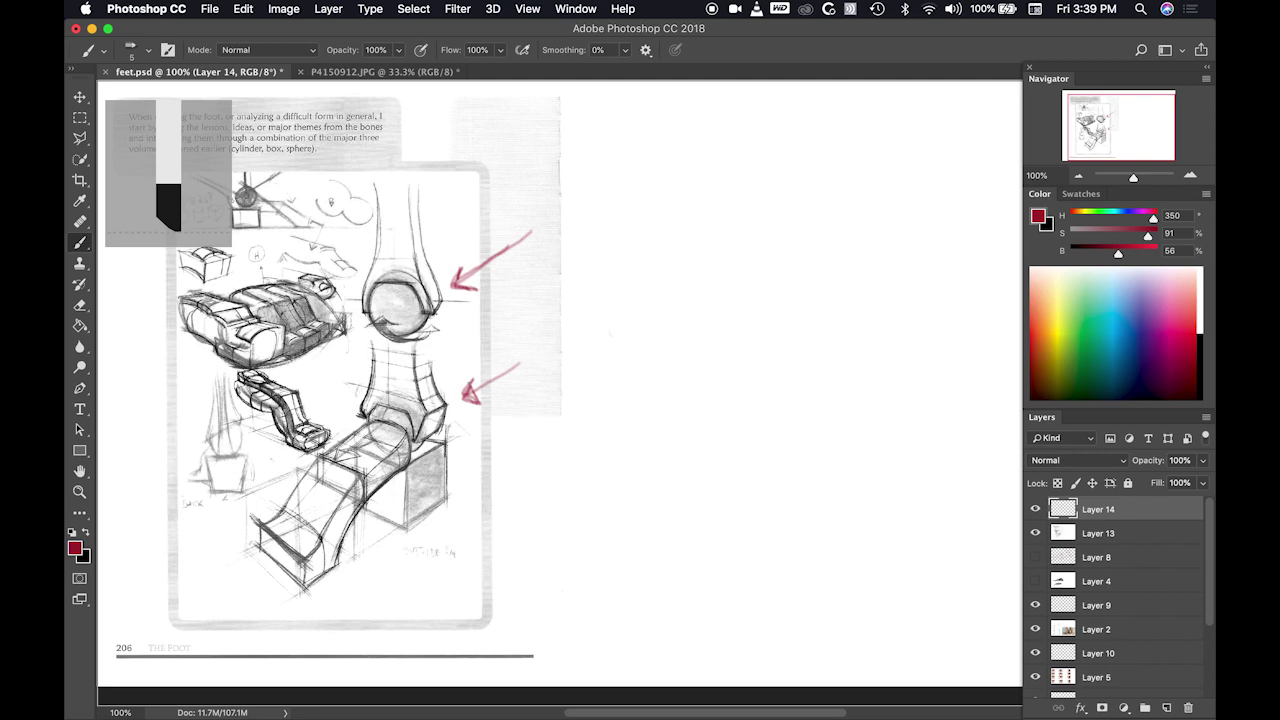
Step: Sketch the lower leg and ankle bones in red as a wrench-shaped bracket beside the arrows, with a thickened outer edge
mouse_move(603, 188)
left_mouse_down()
mouse_move(586, 278)
mouse_move(606, 295)
left_mouse_up()
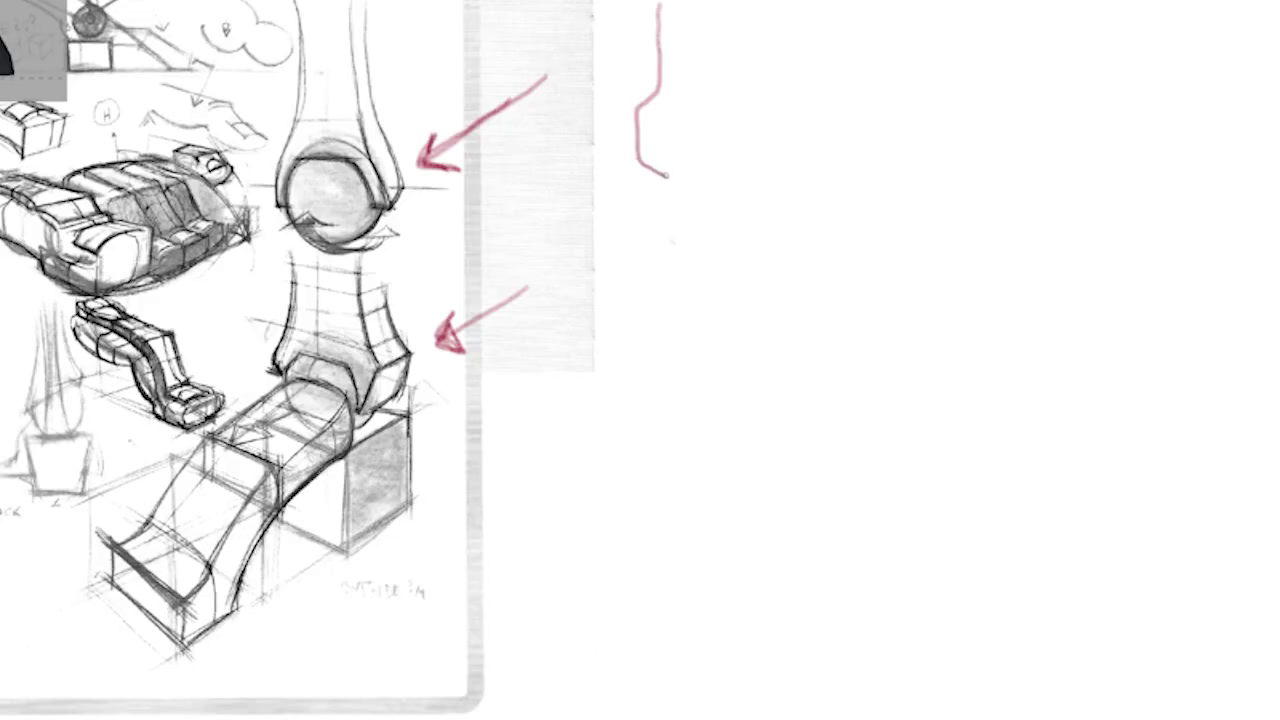
mouse_move(667, 176)
left_mouse_down()
mouse_move(680, 176)
mouse_move(660, 155)
mouse_move(661, 125)
mouse_move(712, 124)
left_mouse_up()
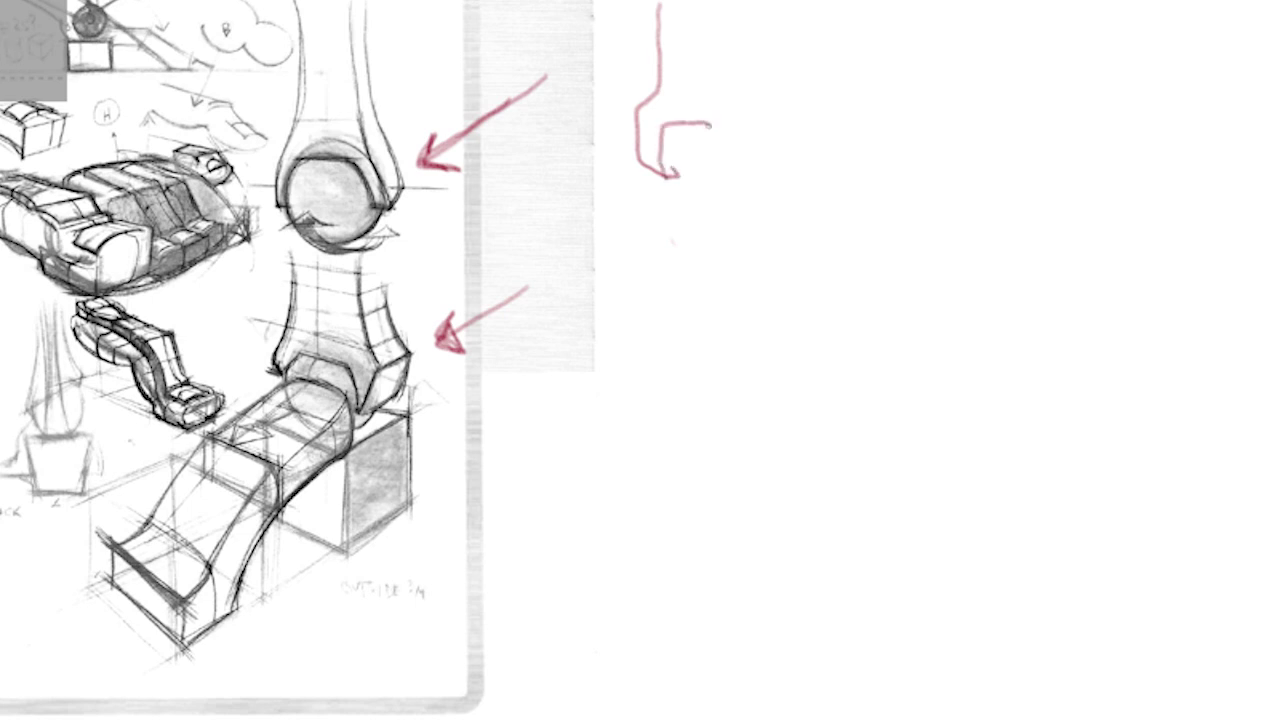
mouse_move(670, 170)
left_mouse_down()
mouse_move(678, 124)
mouse_move(708, 150)
mouse_move(698, 171)
mouse_move(735, 176)
mouse_move(740, 156)
mouse_move(731, 100)
mouse_move(706, 78)
mouse_move(707, 7)
mouse_move(714, 85)
mouse_move(740, 97)
mouse_move(748, 165)
mouse_move(706, 38)
mouse_move(711, 76)
left_mouse_up()
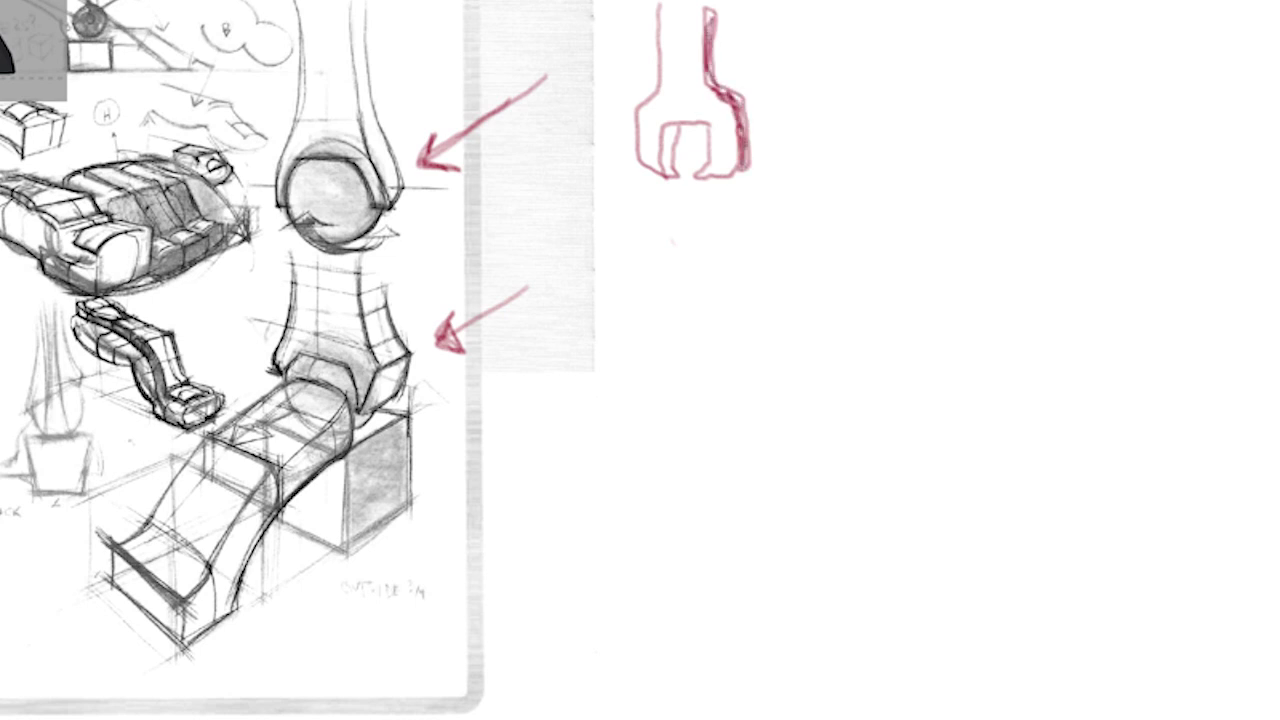
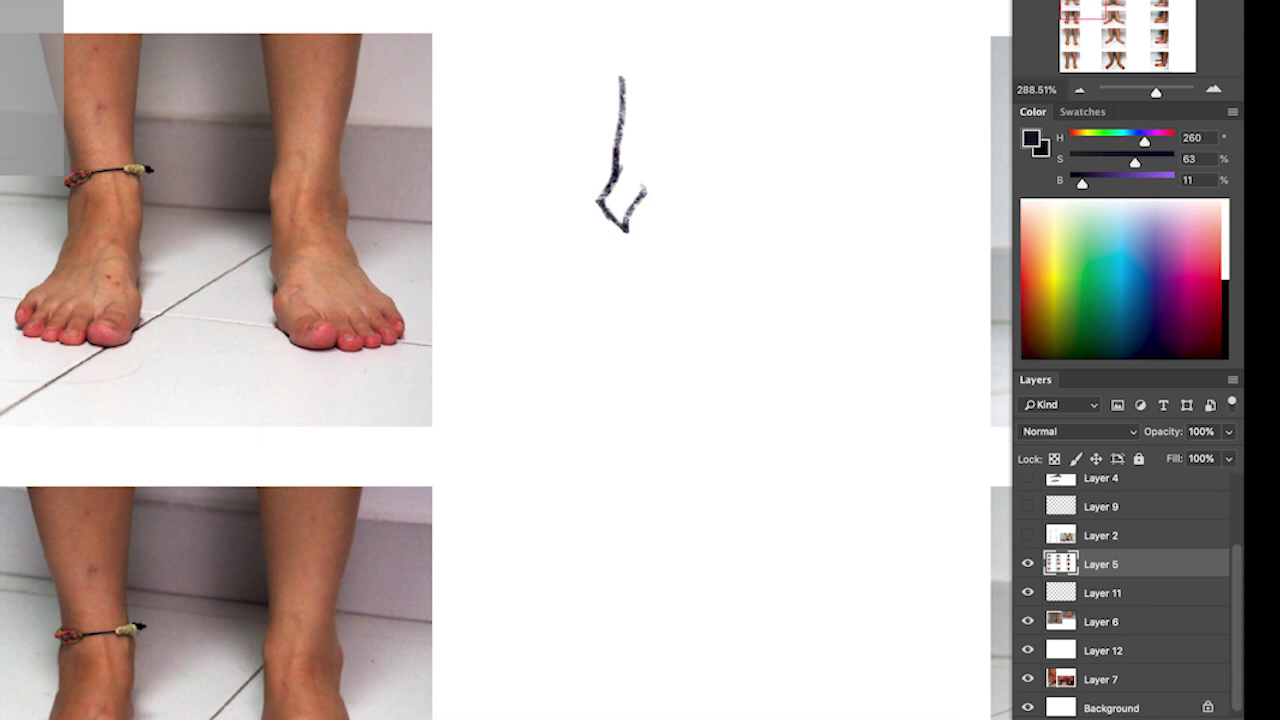
Step: Complete the dark ankle bracket beside the first photo, emphasise both ankle bumps with short ticks, and draw an arrow below the photographed foot
mouse_move(645, 190)
left_mouse_down()
mouse_move(689, 186)
mouse_move(699, 247)
mouse_move(729, 202)
mouse_move(729, 168)
mouse_move(700, 136)
left_mouse_up()
left_click(697, 230)
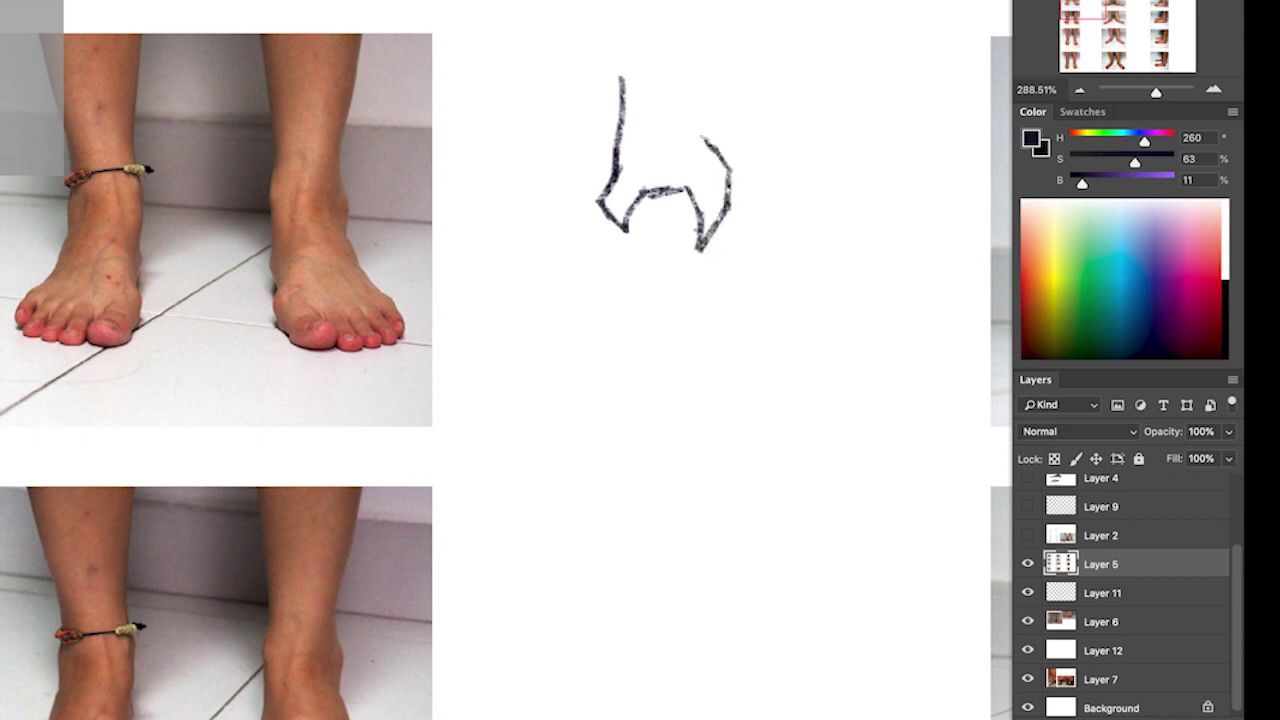
mouse_move(145, 402)
left_mouse_down()
mouse_move(127, 360)
mouse_move(115, 388)
mouse_move(125, 362)
mouse_move(154, 380)
left_mouse_up()
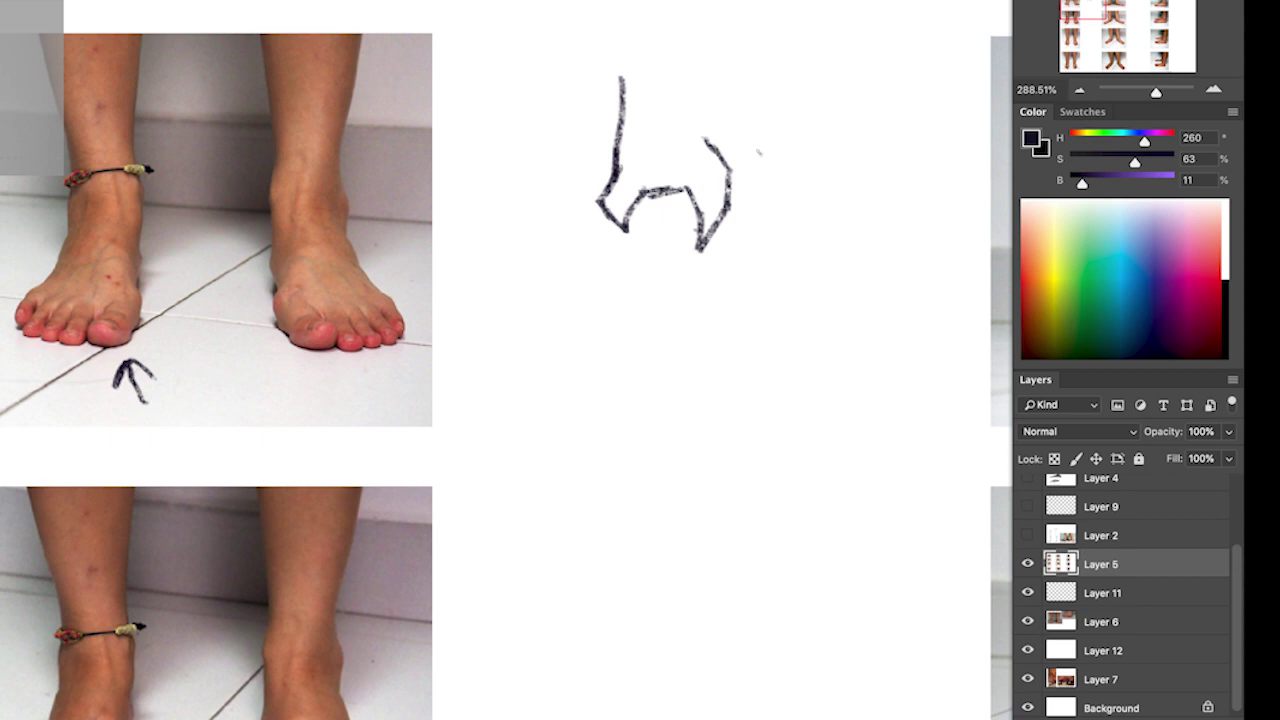
mouse_move(759, 152)
left_mouse_down()
mouse_move(747, 157)
mouse_move(772, 174)
left_mouse_up()
left_click_drag(757, 187, 776, 190)
mouse_move(571, 190)
left_mouse_down()
mouse_move(590, 189)
mouse_move(590, 230)
left_mouse_up()
mouse_move(726, 150)
left_mouse_down()
mouse_move(705, 112)
mouse_move(709, 140)
mouse_move(712, 70)
left_mouse_up()
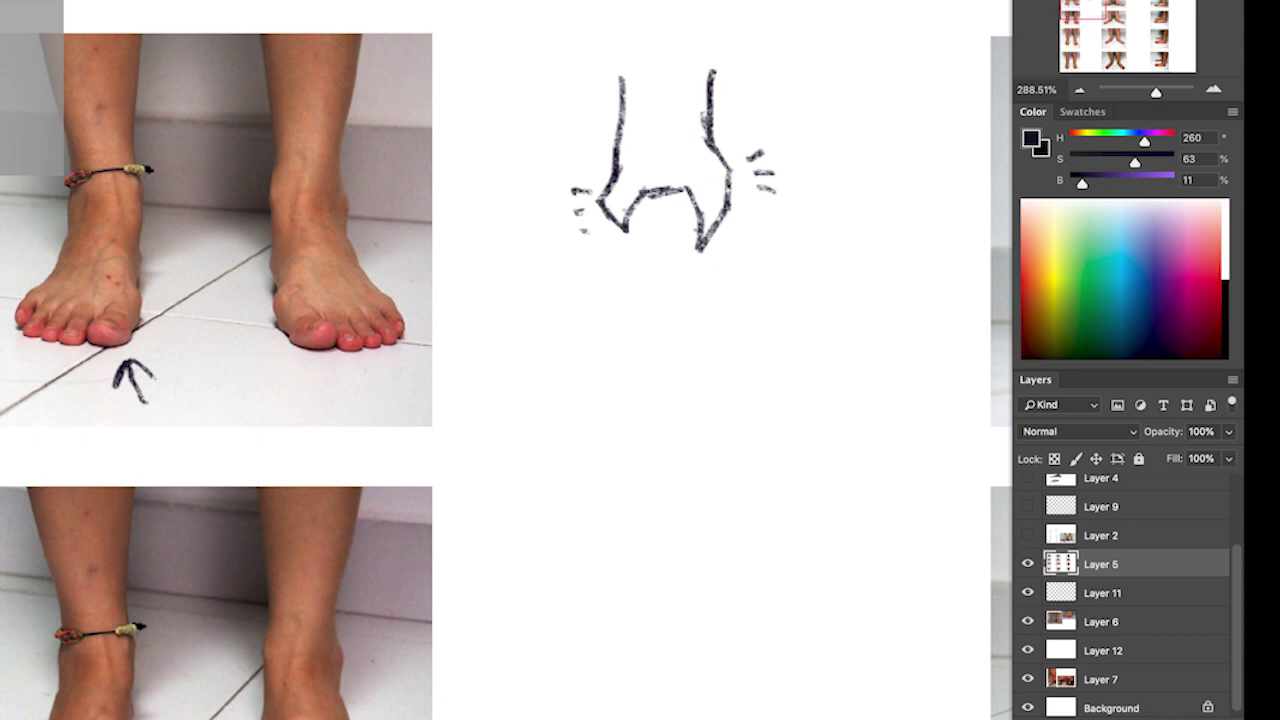
Step: Draw the front-view foot wedge below the ankle bracket, flaring into a flat block at the toes
mouse_move(610, 210)
left_mouse_down()
mouse_move(618, 274)
mouse_move(600, 318)
mouse_move(570, 340)
mouse_move(572, 382)
mouse_move(702, 379)
left_mouse_up()
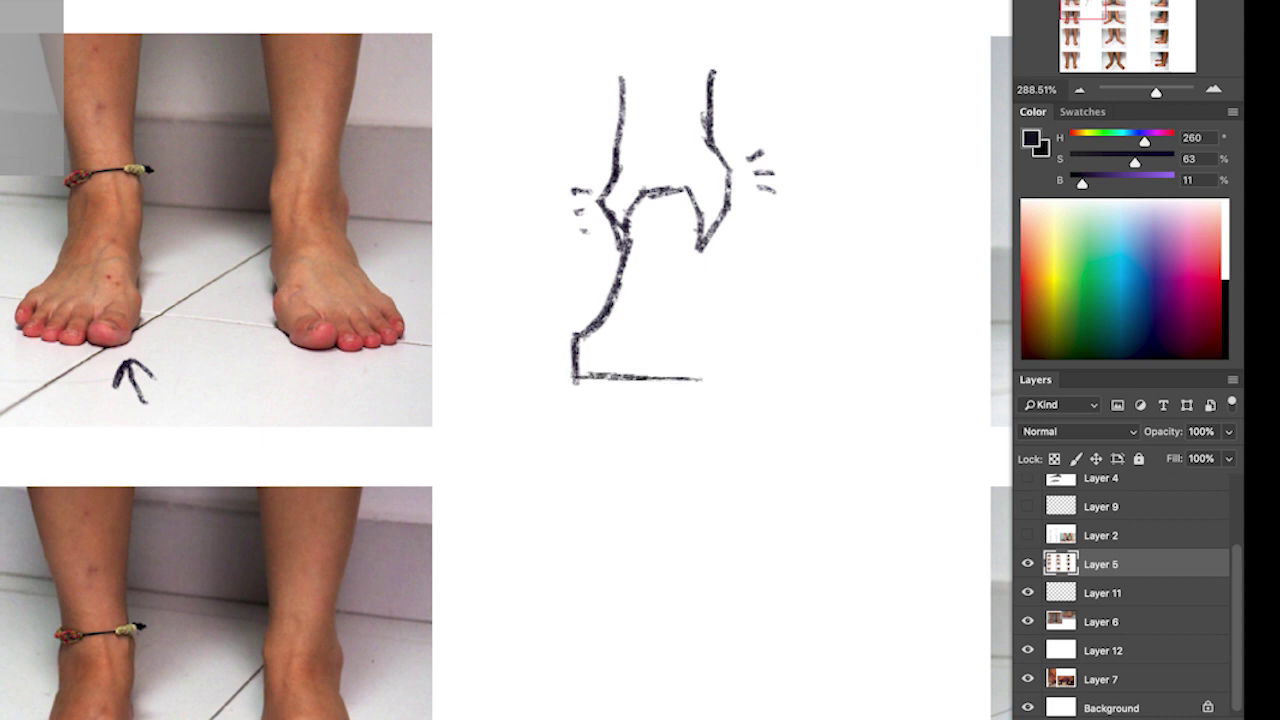
left_click_drag(700, 212, 709, 318)
mouse_move(707, 272)
left_mouse_down()
mouse_move(728, 380)
mouse_move(692, 377)
left_mouse_up()
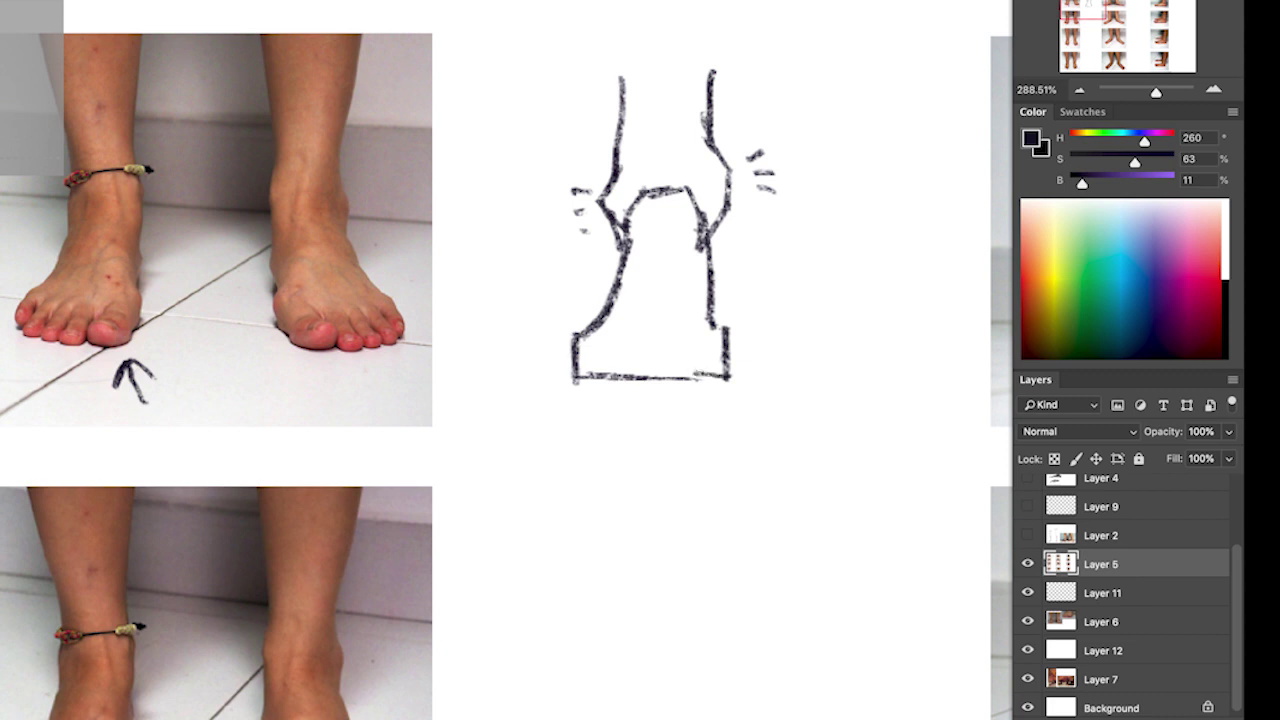
Step: Darken the foot wedge's little-toe side, sketch a separate boxy toe-end outline beside it, and accent both toe corners with ticks and an arrow
left_click_drag(572, 356, 614, 303)
left_click_drag(747, 301, 770, 344)
mouse_move(889, 205)
left_mouse_down()
mouse_move(886, 370)
mouse_move(789, 354)
mouse_move(790, 312)
mouse_move(834, 233)
mouse_move(898, 222)
mouse_move(852, 236)
mouse_move(912, 232)
mouse_move(896, 238)
mouse_move(898, 342)
left_mouse_up()
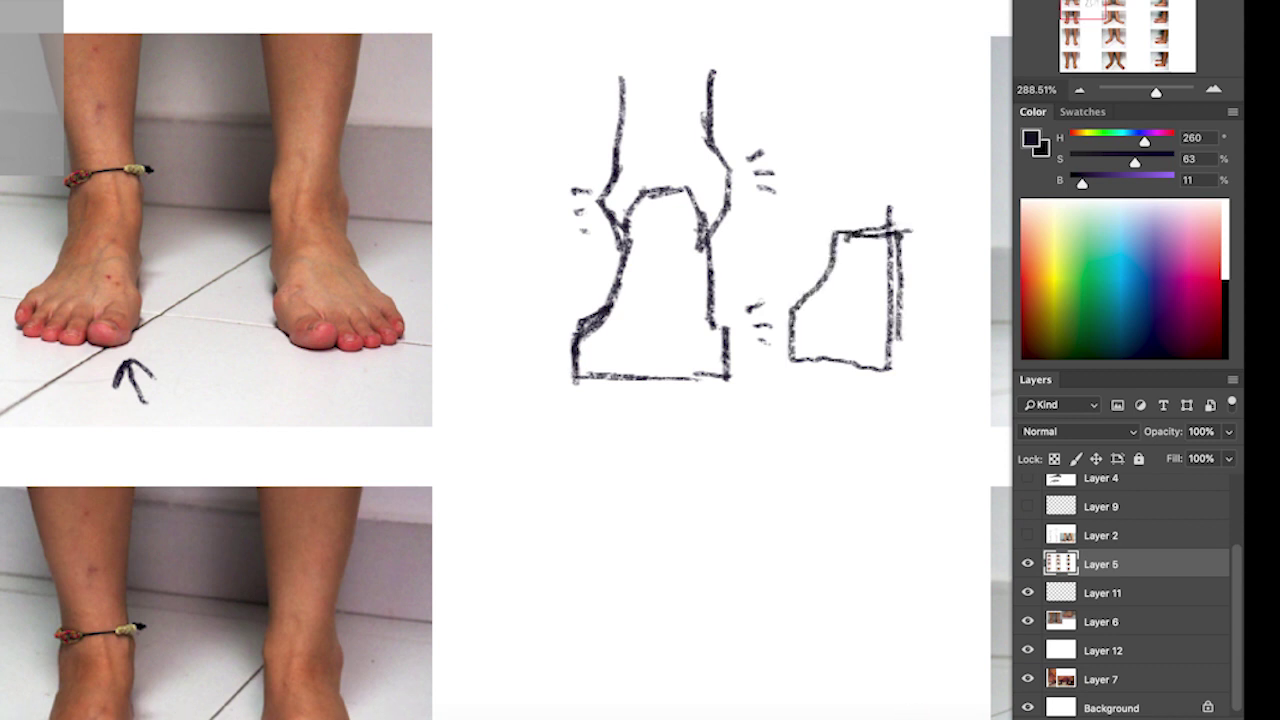
mouse_move(563, 307)
left_mouse_down()
mouse_move(540, 292)
mouse_move(533, 338)
left_mouse_up()
mouse_move(786, 388)
left_mouse_down()
mouse_move(754, 369)
mouse_move(757, 386)
mouse_move(775, 372)
left_mouse_up()
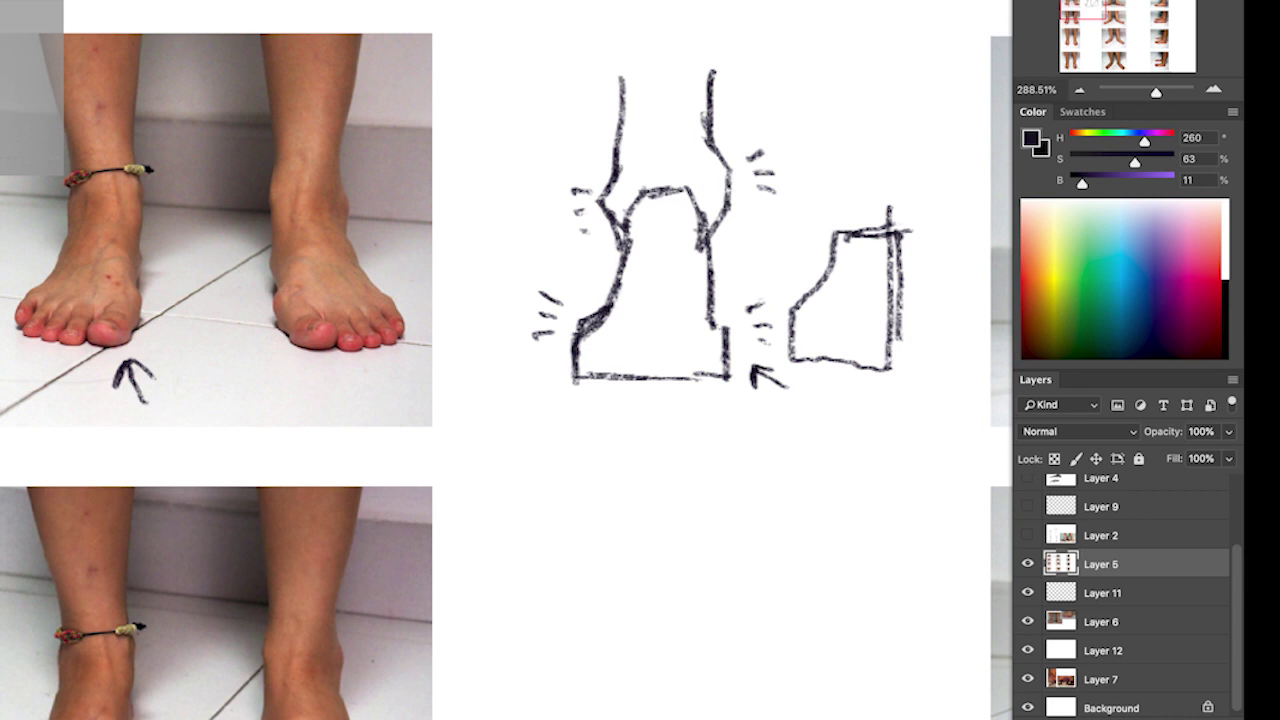
Step: Draw an arrow to the other photographed foot and sketch its ankle bracket and outward-slanting foot wedge above the boxy outline
left_click_drag(457, 244, 405, 271)
left_click_drag(405, 271, 427, 275)
mouse_move(841, 30)
left_mouse_down()
mouse_move(830, 76)
mouse_move(840, 98)
mouse_move(859, 76)
mouse_move(887, 73)
mouse_move(903, 118)
mouse_move(919, 88)
mouse_move(906, 34)
left_mouse_up()
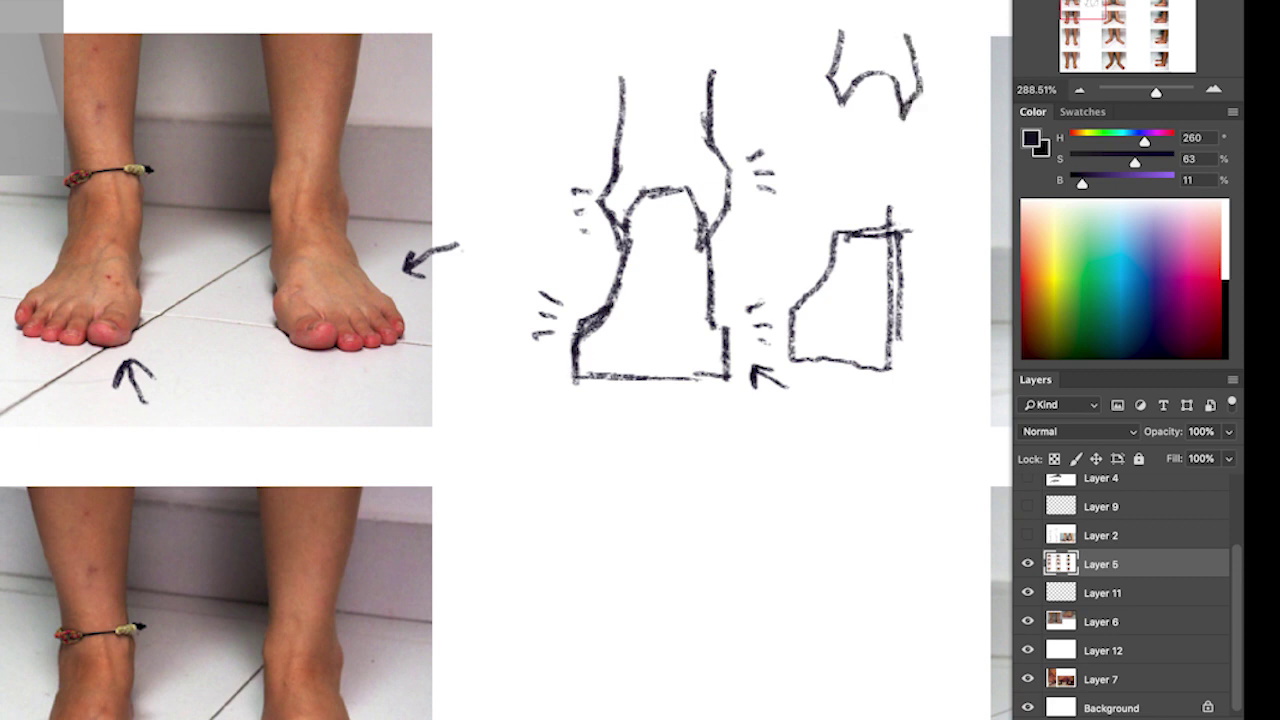
mouse_move(890, 78)
left_mouse_down()
mouse_move(910, 130)
mouse_move(955, 170)
left_mouse_up()
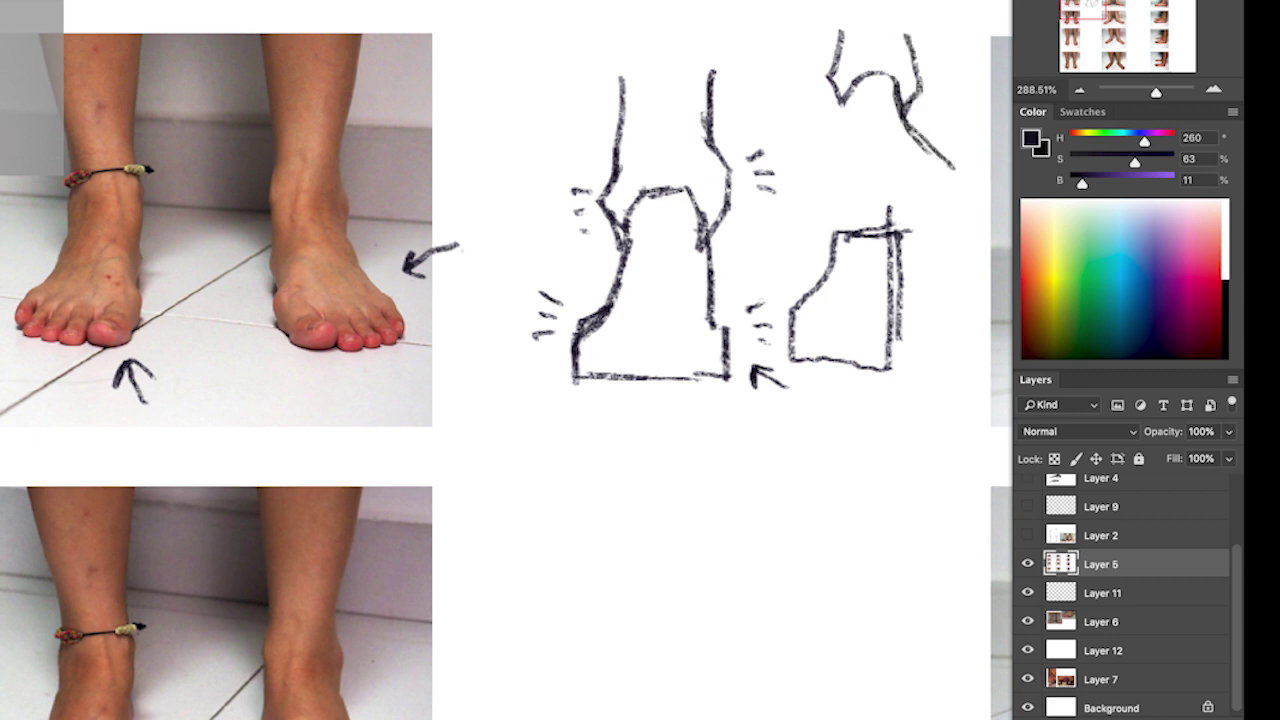
mouse_move(902, 118)
left_mouse_down()
mouse_move(950, 160)
mouse_move(965, 208)
mouse_move(962, 180)
left_mouse_up()
mouse_move(841, 94)
left_mouse_down()
mouse_move(838, 172)
mouse_move(864, 210)
mouse_move(990, 216)
left_mouse_up()
left_click_drag(964, 172, 982, 214)
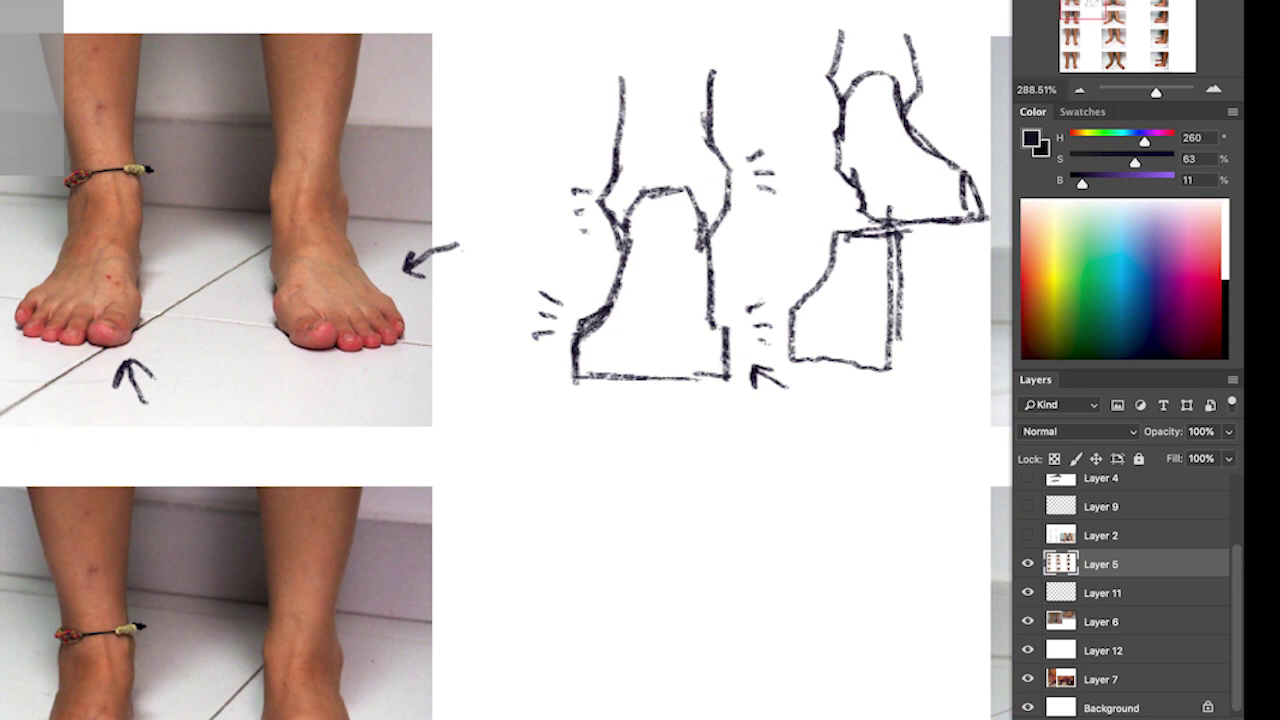
mouse_move(838, 152)
left_mouse_down()
mouse_move(850, 214)
mouse_move(900, 228)
left_mouse_up()
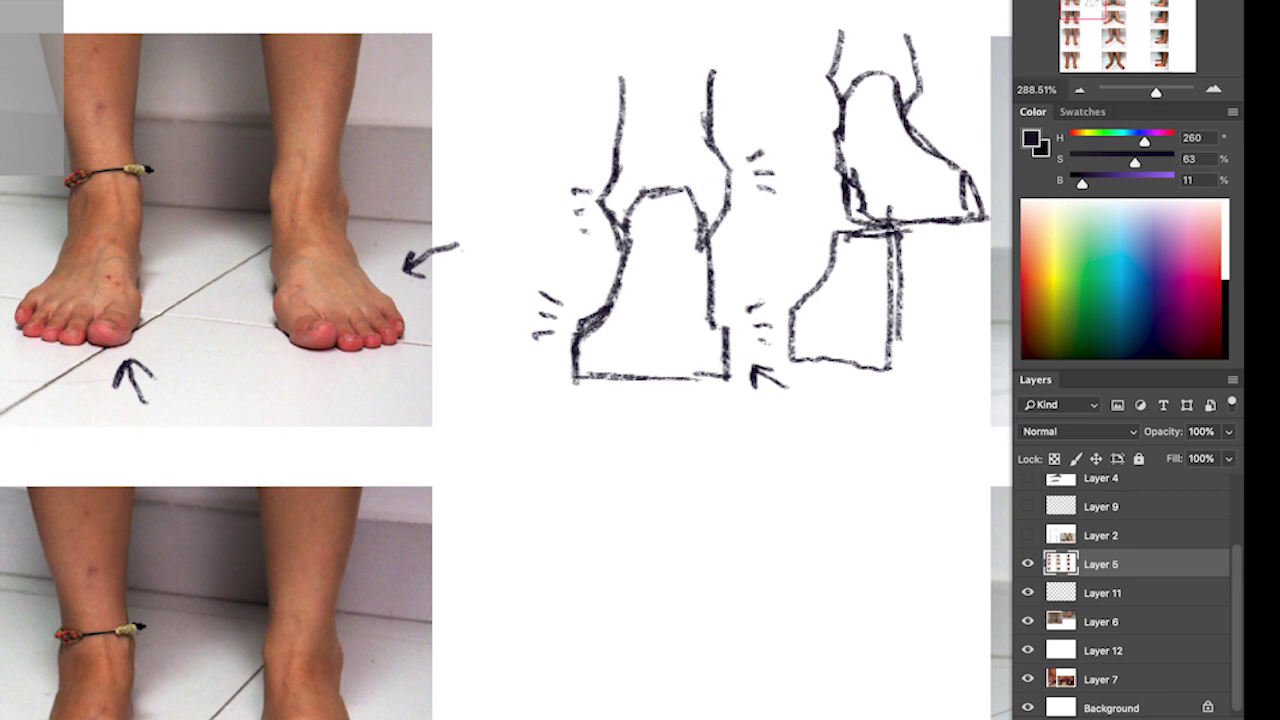
Step: Reset the foreground colour to black and undo the last strokes on the slanted foot sketch
key("d")
mouse_move(840, 160)
left_mouse_down()
mouse_move(852, 216)
mouse_move(922, 218)
mouse_move(895, 190)
mouse_move(920, 192)
mouse_move(930, 220)
mouse_move(876, 204)
mouse_move(902, 192)
mouse_move(904, 226)
mouse_move(936, 196)
mouse_move(892, 190)
left_mouse_up()
key("super+z")
key("super+z")
key("super+z")
key("super+z")
Step: Sketch the ankle bracket with a rounded foot wedge fitted into it, in black beside the second photo
scroll(500, 360, "down", 3)
scroll(500, 360, "down", 3)
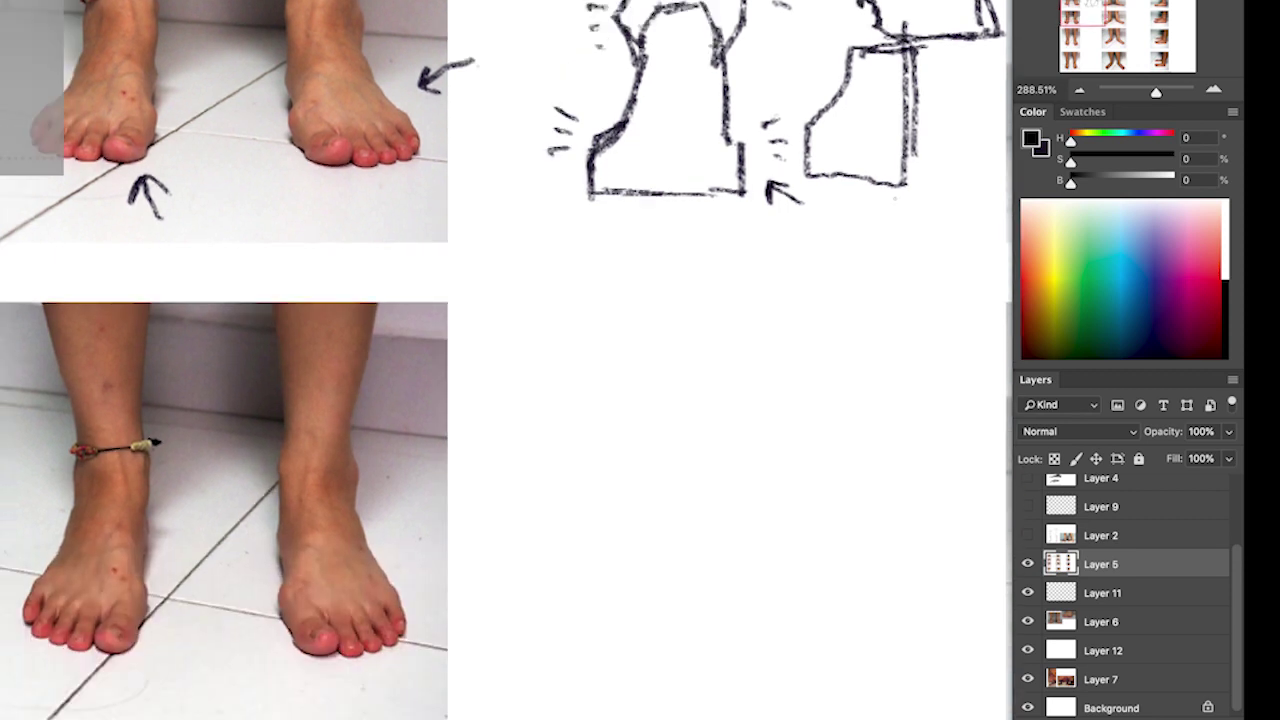
scroll(500, 360, "down", 1)
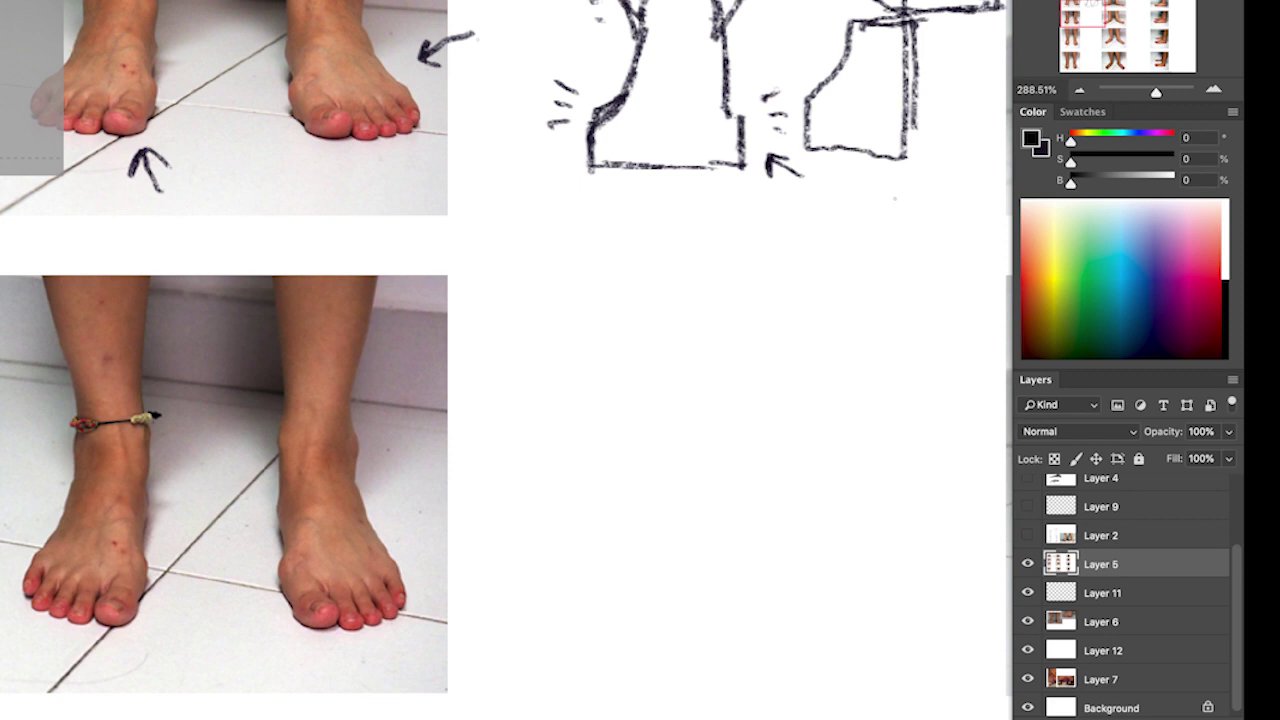
mouse_move(630, 330)
left_mouse_down()
mouse_move(622, 444)
mouse_move(658, 404)
mouse_move(700, 400)
mouse_move(712, 448)
mouse_move(740, 398)
mouse_move(718, 355)
mouse_move(716, 306)
mouse_move(630, 400)
left_mouse_up()
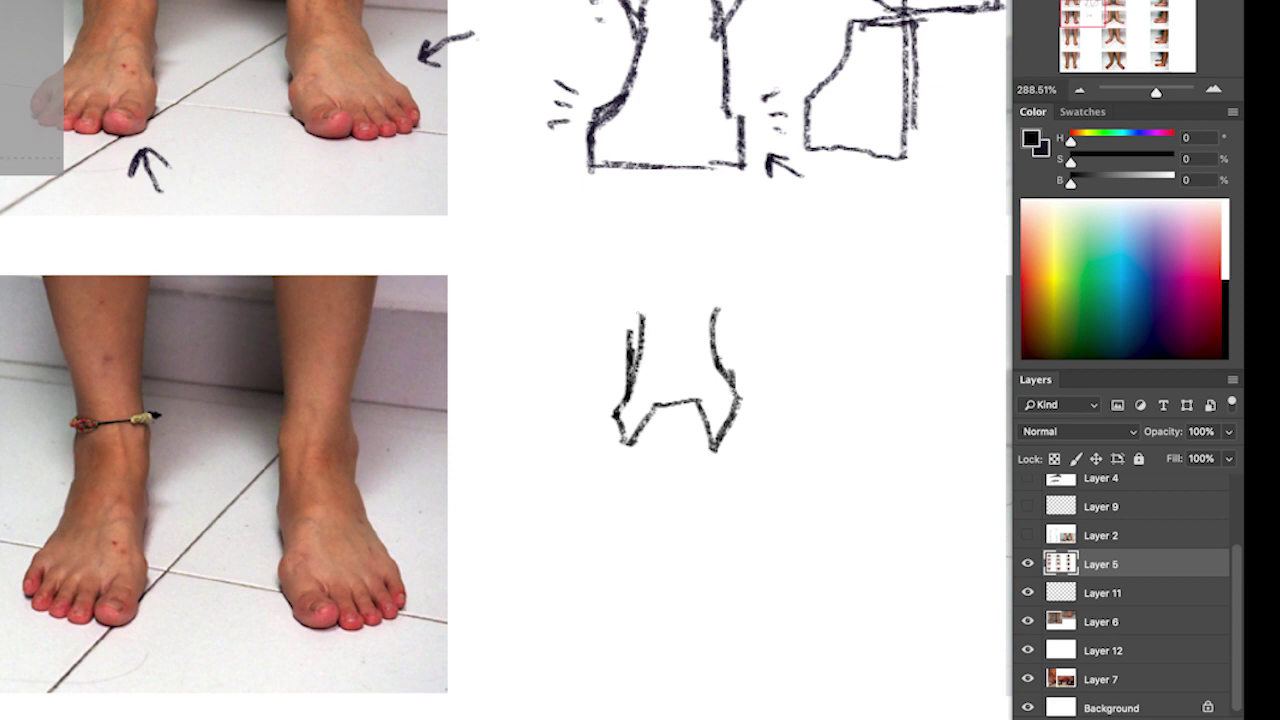
mouse_move(714, 302)
left_mouse_down()
mouse_move(726, 364)
mouse_move(730, 354)
left_mouse_up()
mouse_move(646, 294)
left_mouse_down()
mouse_move(632, 384)
mouse_move(614, 410)
mouse_move(630, 440)
mouse_move(664, 398)
mouse_move(732, 414)
left_mouse_up()
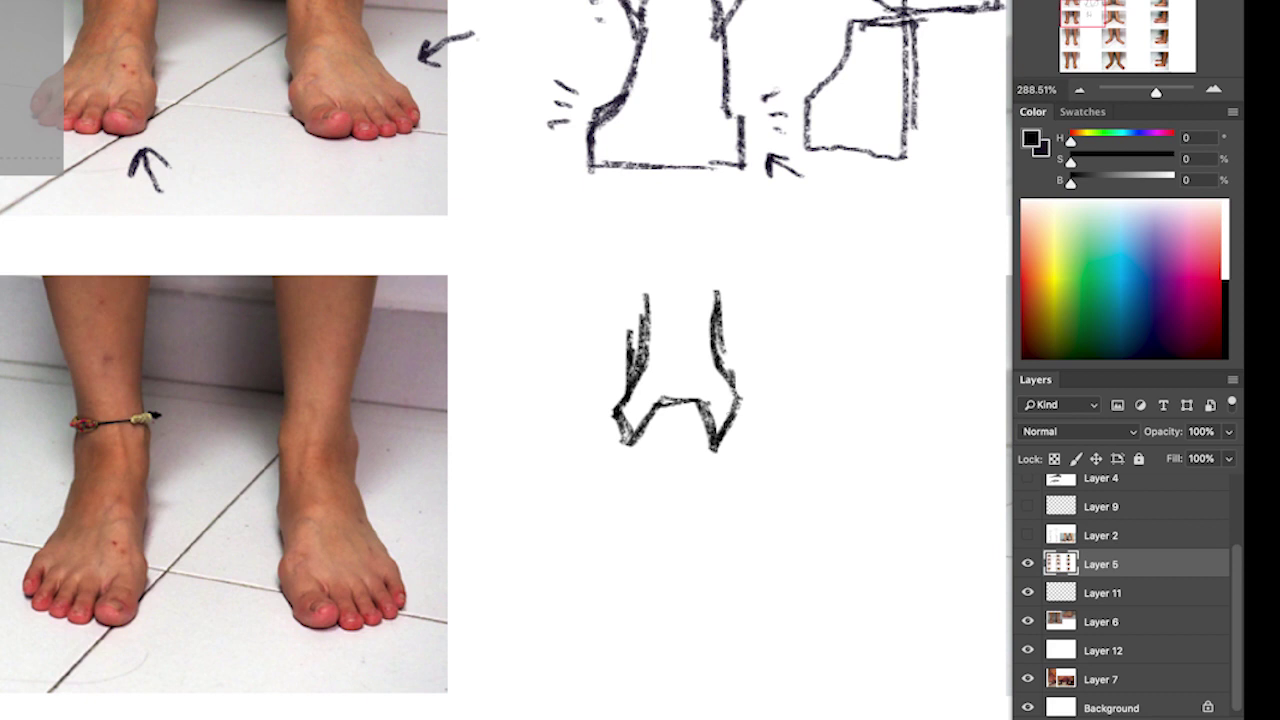
mouse_move(646, 428)
left_mouse_down()
mouse_move(620, 480)
mouse_move(640, 432)
mouse_move(592, 496)
mouse_move(584, 547)
mouse_move(710, 566)
left_mouse_up()
mouse_move(710, 422)
left_mouse_down()
mouse_move(719, 506)
mouse_move(738, 518)
mouse_move(732, 556)
mouse_move(692, 570)
left_mouse_up()
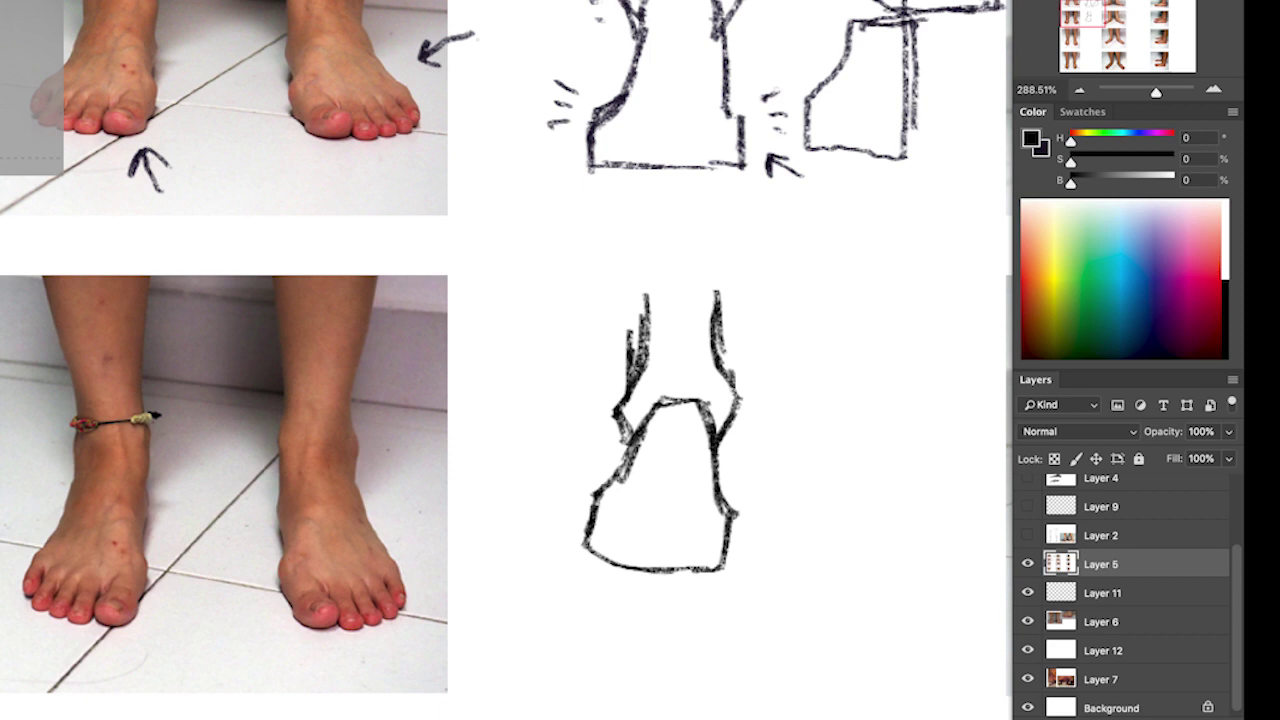
Step: Set the brush colour to a reddish brown (H 17, S 81, B 58) and frame the first and second front-view foot sketches with rectangles
scroll(500, 360, "up", 5)
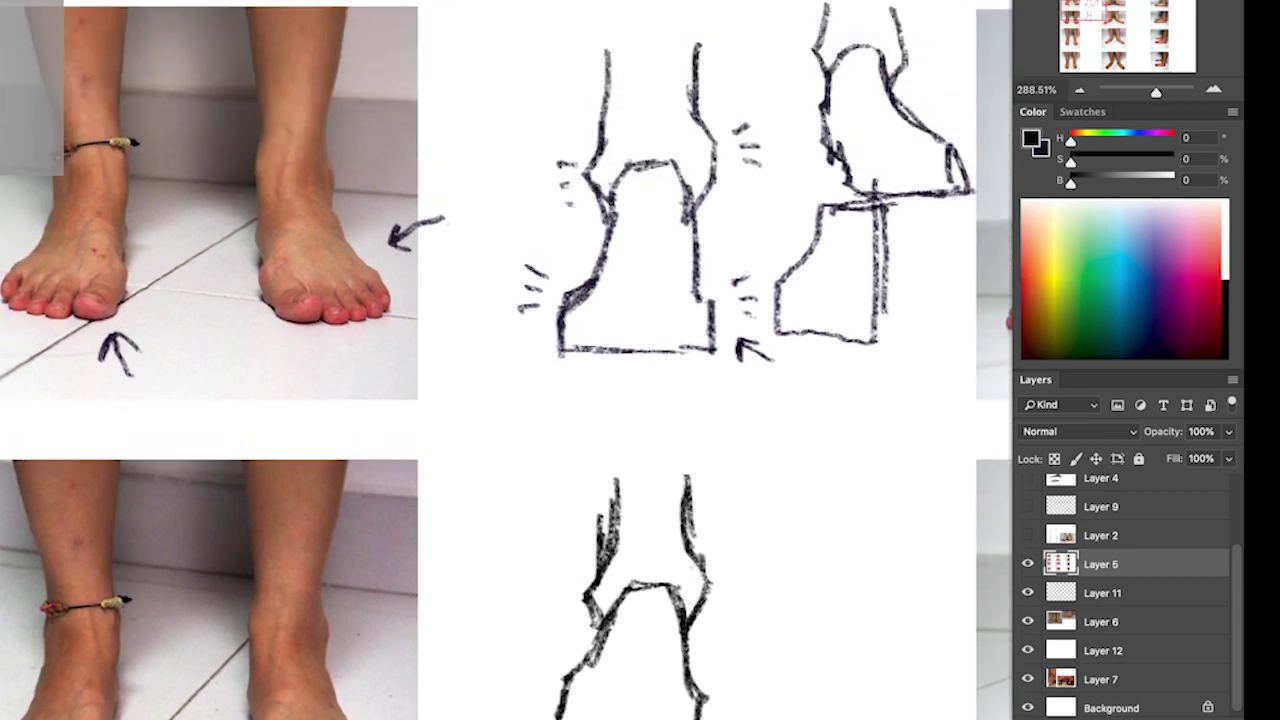
left_click(1034, 306)
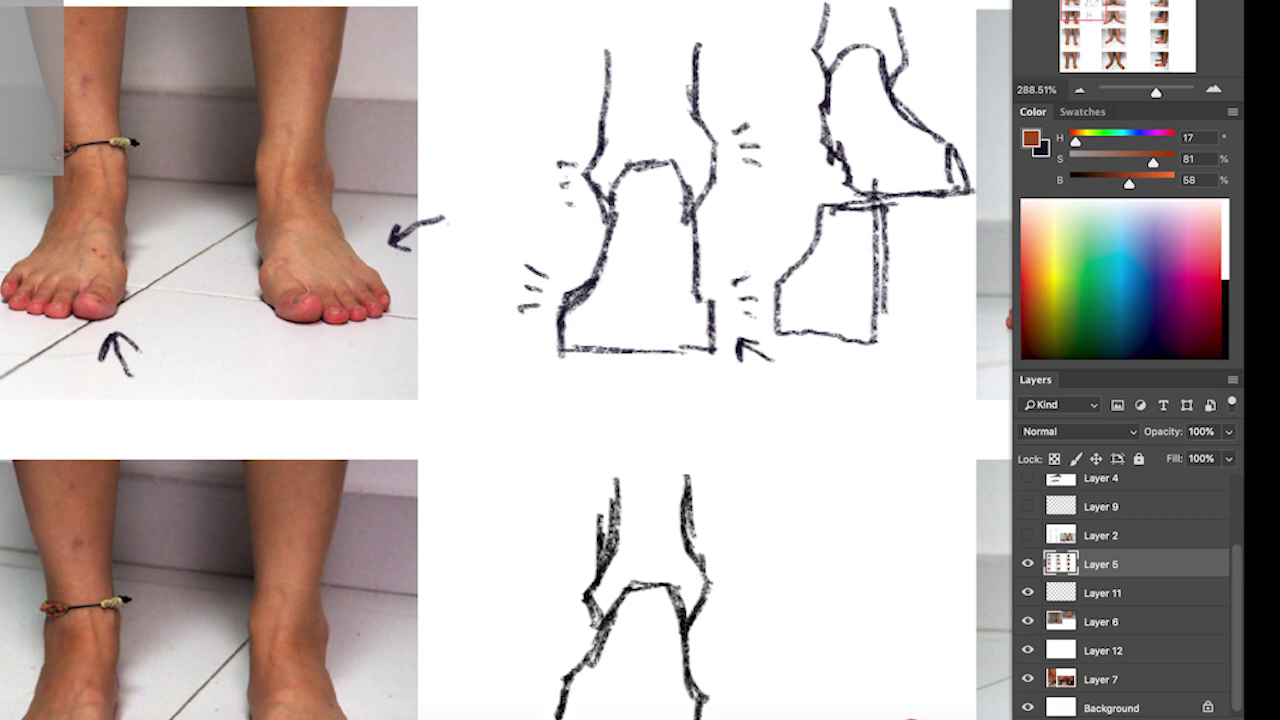
left_click_drag(557, 178, 562, 350)
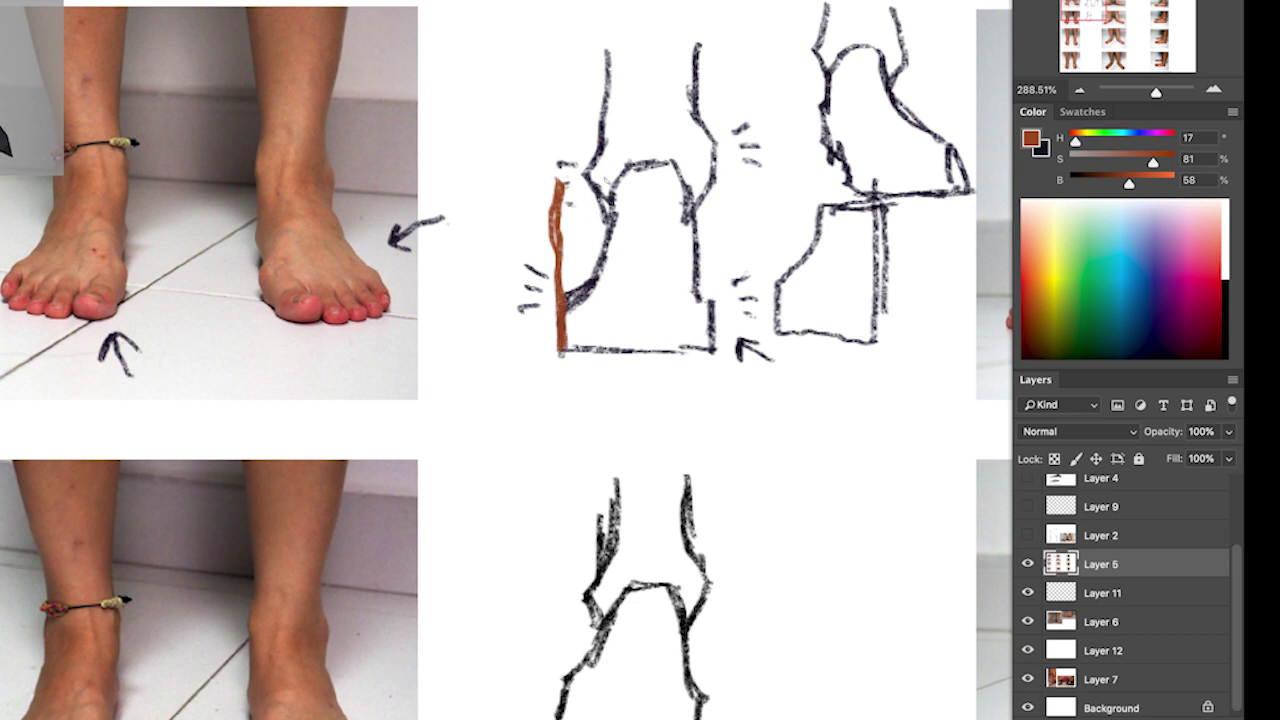
mouse_move(560, 350)
left_mouse_down()
mouse_move(560, 212)
mouse_move(584, 183)
mouse_move(725, 189)
mouse_move(728, 348)
mouse_move(564, 350)
left_mouse_up()
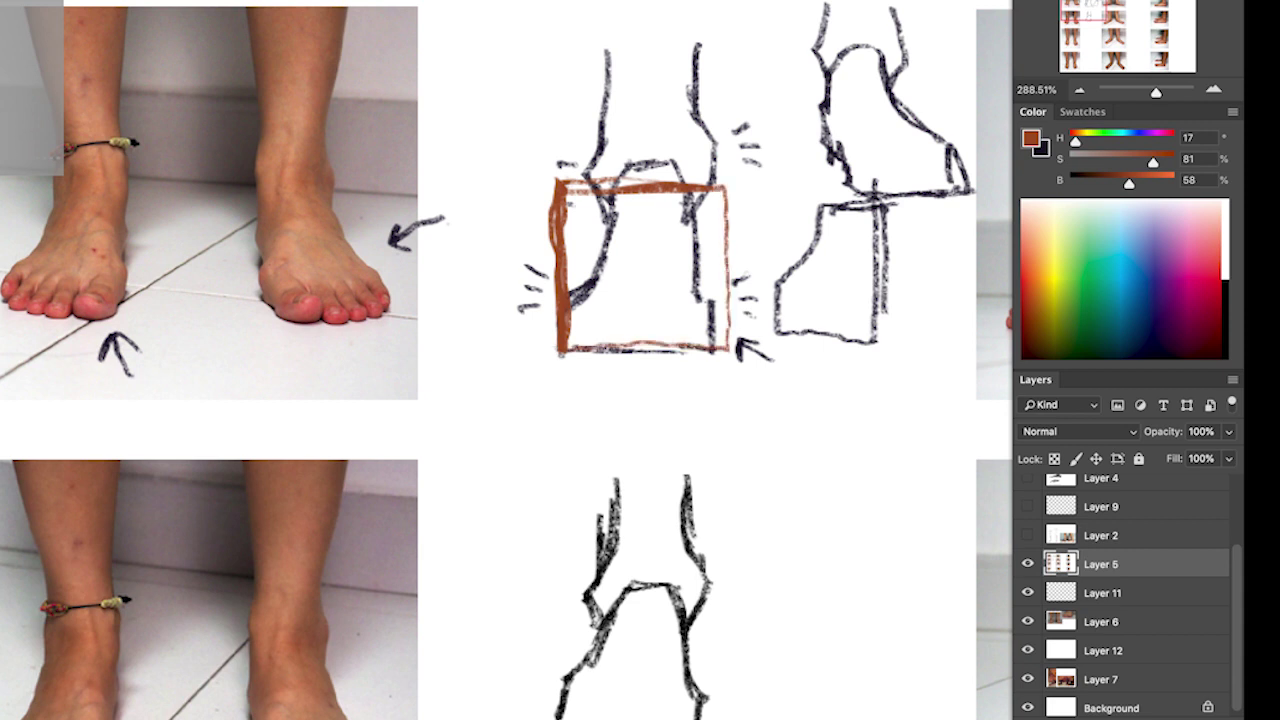
scroll(507, 360, "down", 5)
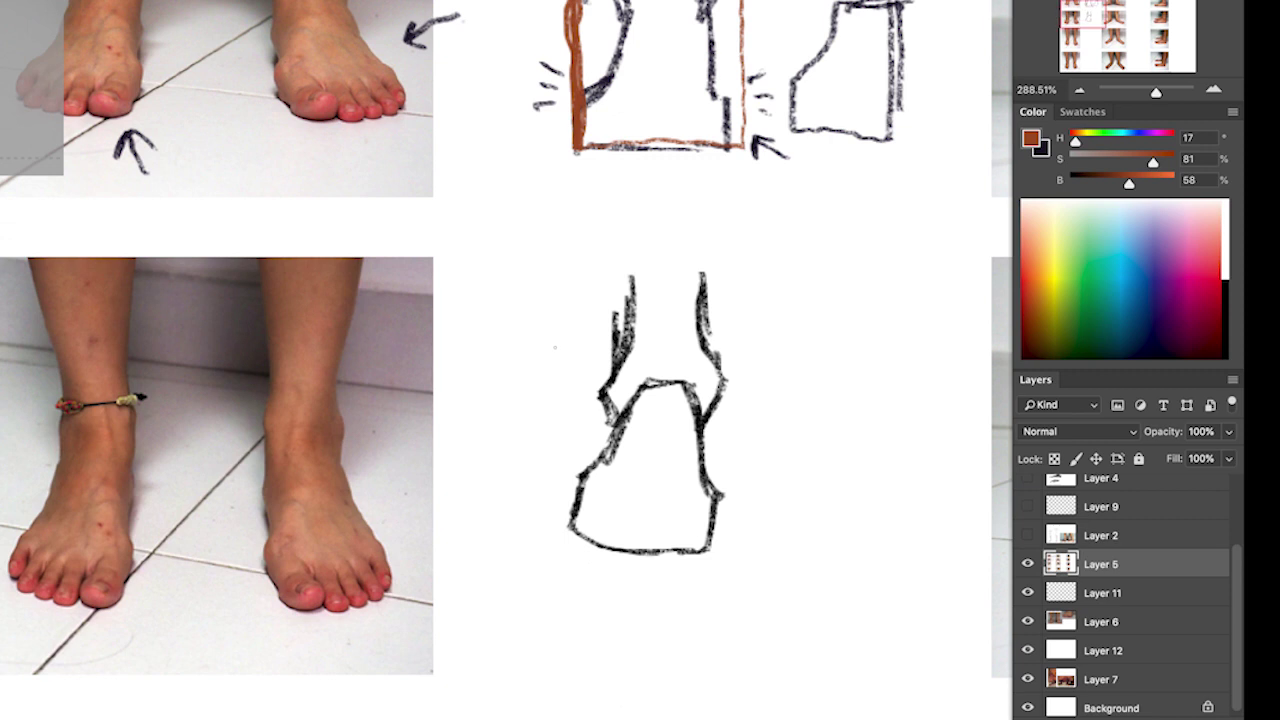
mouse_move(604, 368)
left_mouse_down()
mouse_move(728, 366)
mouse_move(582, 372)
mouse_move(582, 558)
mouse_move(728, 536)
mouse_move(723, 434)
mouse_move(726, 544)
left_mouse_up()
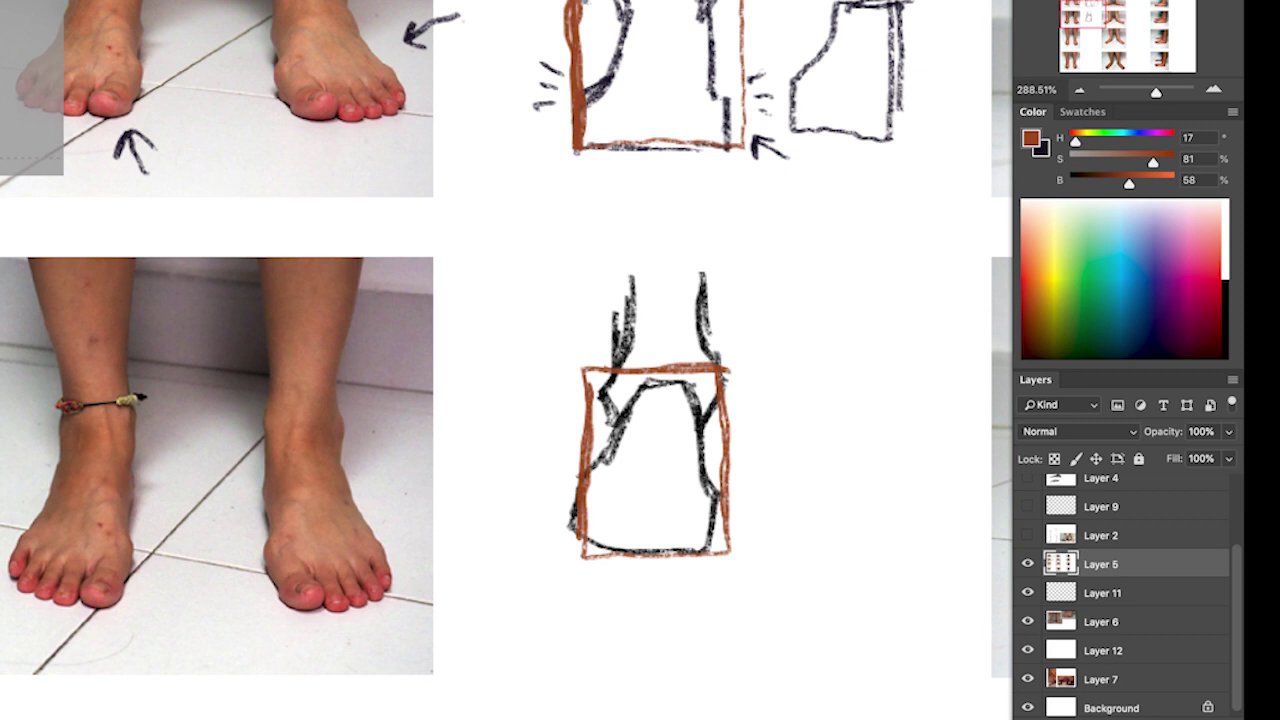
Step: Sketch the leg, ankle bracket and elongated foot wedge in reddish brown beside the third photo, reinforcing the toe edge
scroll(507, 360, "down", 10)
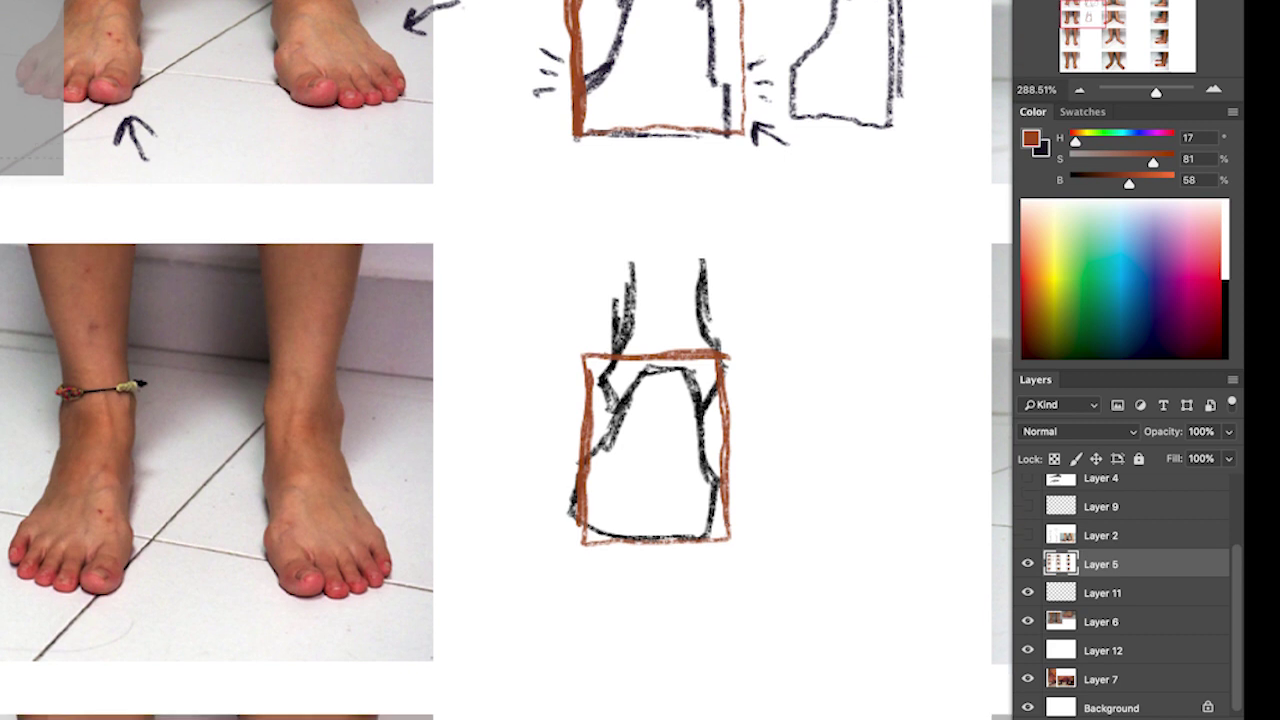
scroll(726, 535, "down", 7)
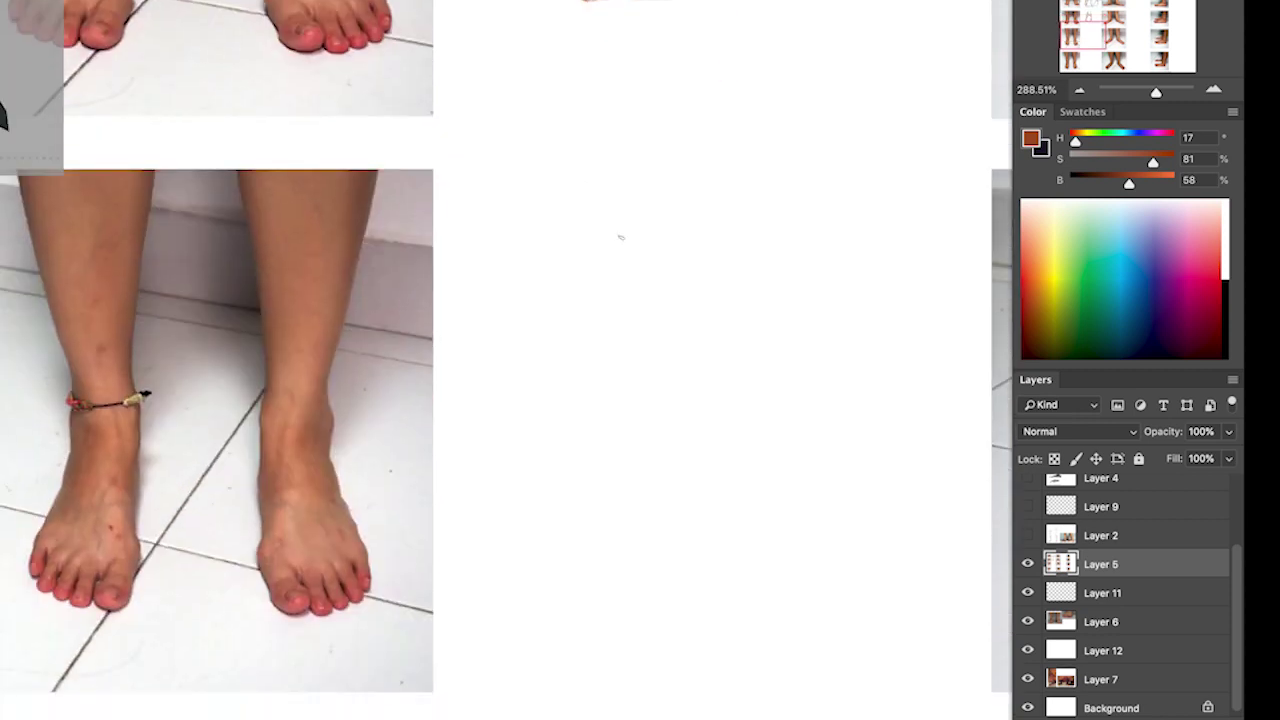
mouse_move(620, 237)
left_mouse_down()
mouse_move(633, 351)
mouse_move(620, 400)
mouse_move(694, 384)
mouse_move(709, 419)
mouse_move(730, 377)
mouse_move(706, 336)
mouse_move(700, 278)
left_mouse_up()
mouse_move(643, 388)
left_mouse_down()
mouse_move(626, 476)
mouse_move(579, 560)
mouse_move(640, 588)
mouse_move(720, 572)
mouse_move(704, 420)
mouse_move(700, 512)
mouse_move(716, 555)
mouse_move(650, 586)
left_mouse_up()
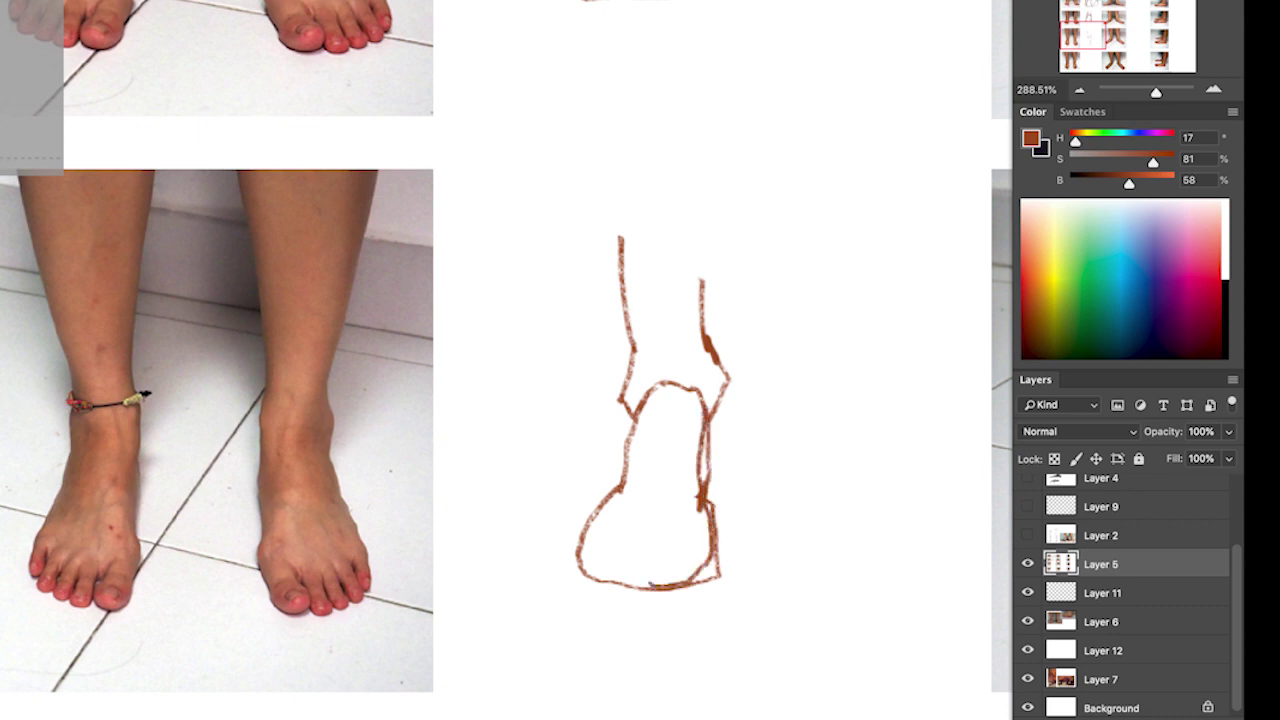
mouse_move(576, 564)
left_mouse_down()
mouse_move(690, 590)
mouse_move(584, 570)
left_mouse_up()
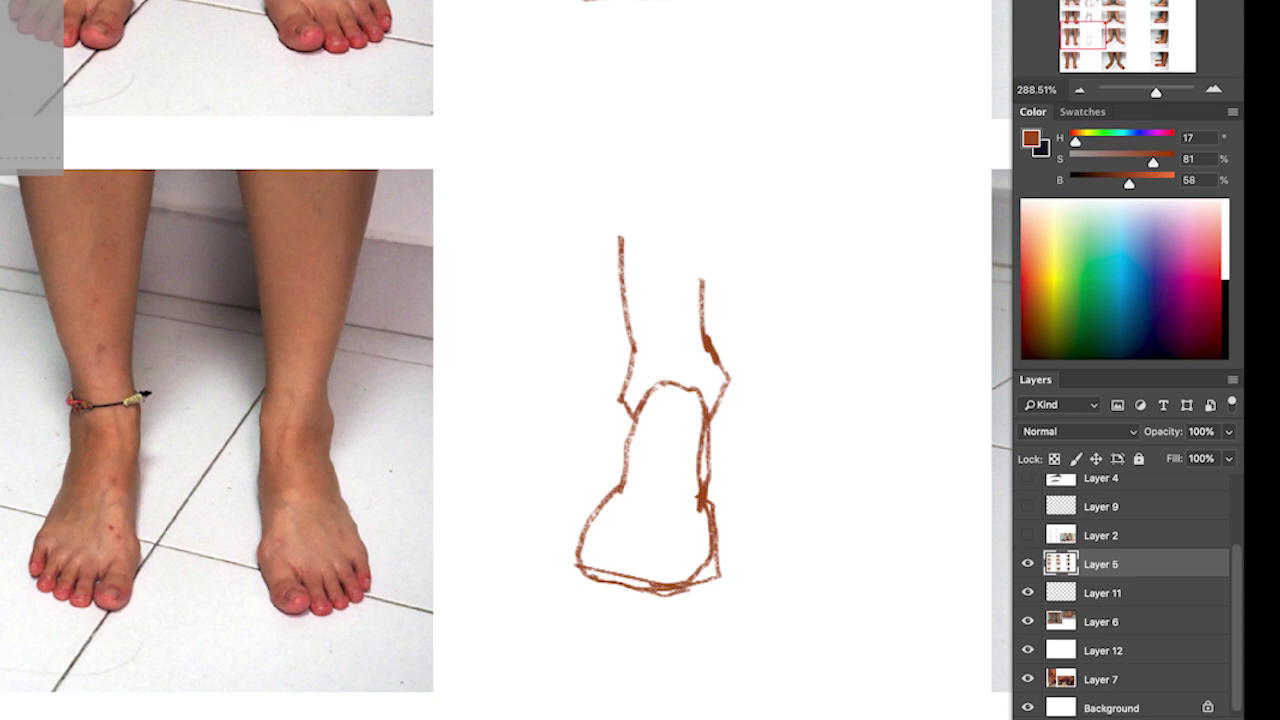
Step: Draw a reddish-brown arrow pointing at the lower corner of the first feet photo
scroll(507, 360, "up", 10)
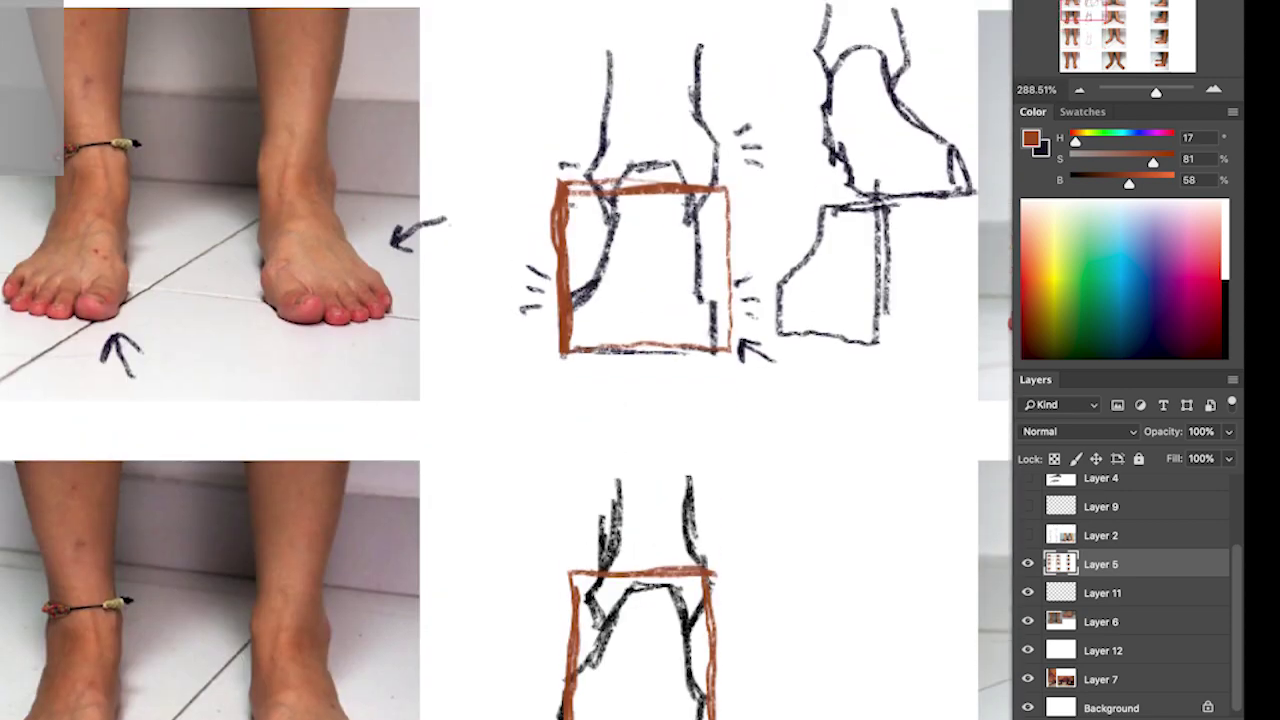
mouse_move(516, 406)
left_mouse_down()
mouse_move(437, 356)
mouse_move(436, 378)
mouse_move(430, 347)
mouse_move(462, 350)
left_mouse_up()
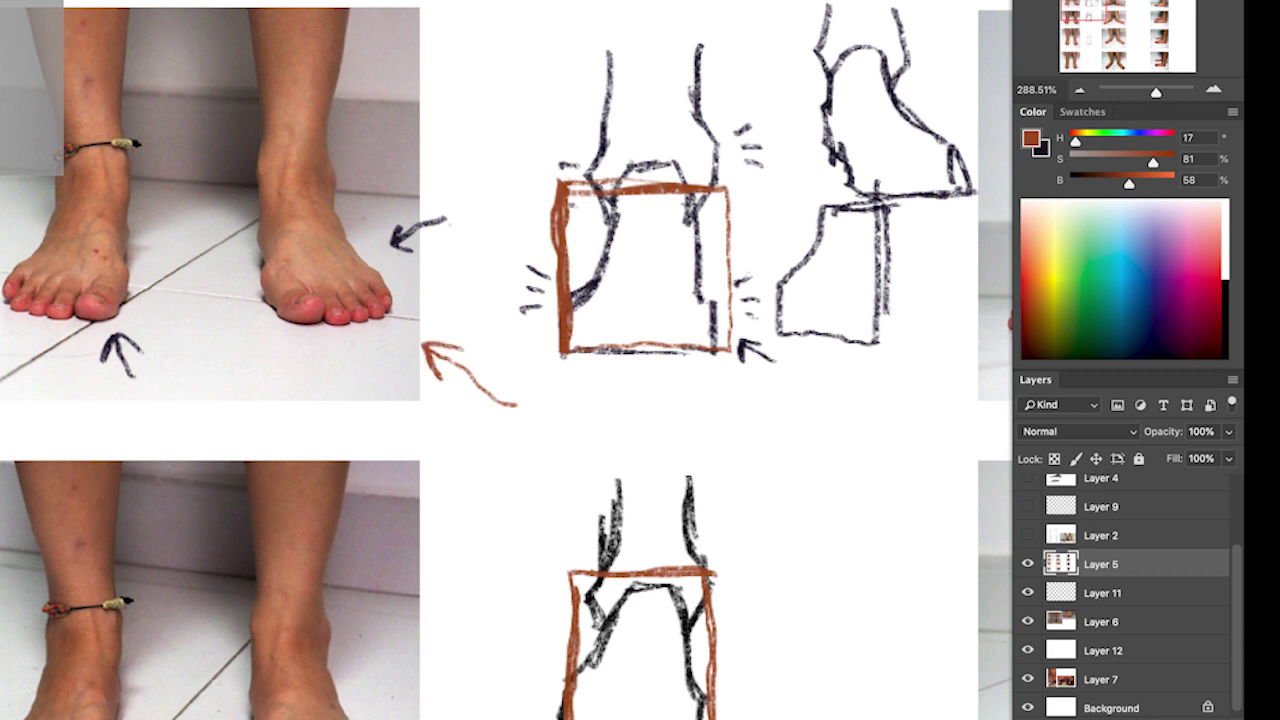
scroll(459, 347, "down", 10)
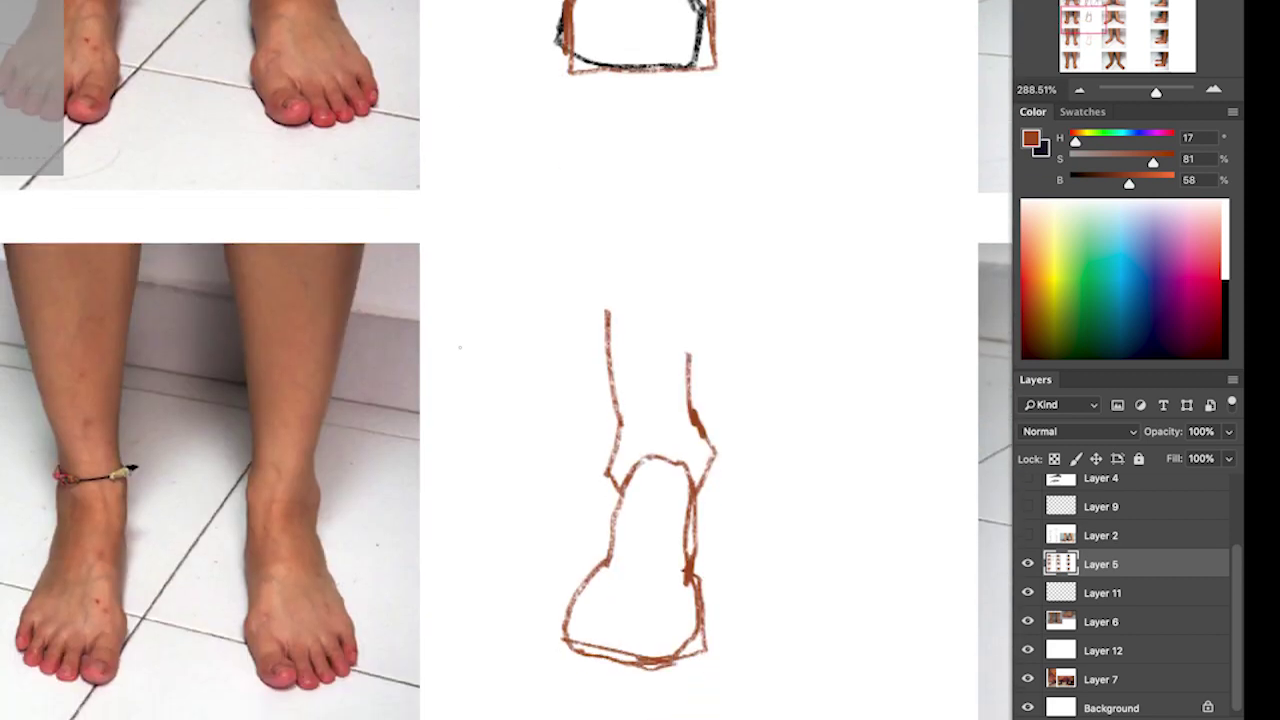
scroll(460, 347, "down", 3)
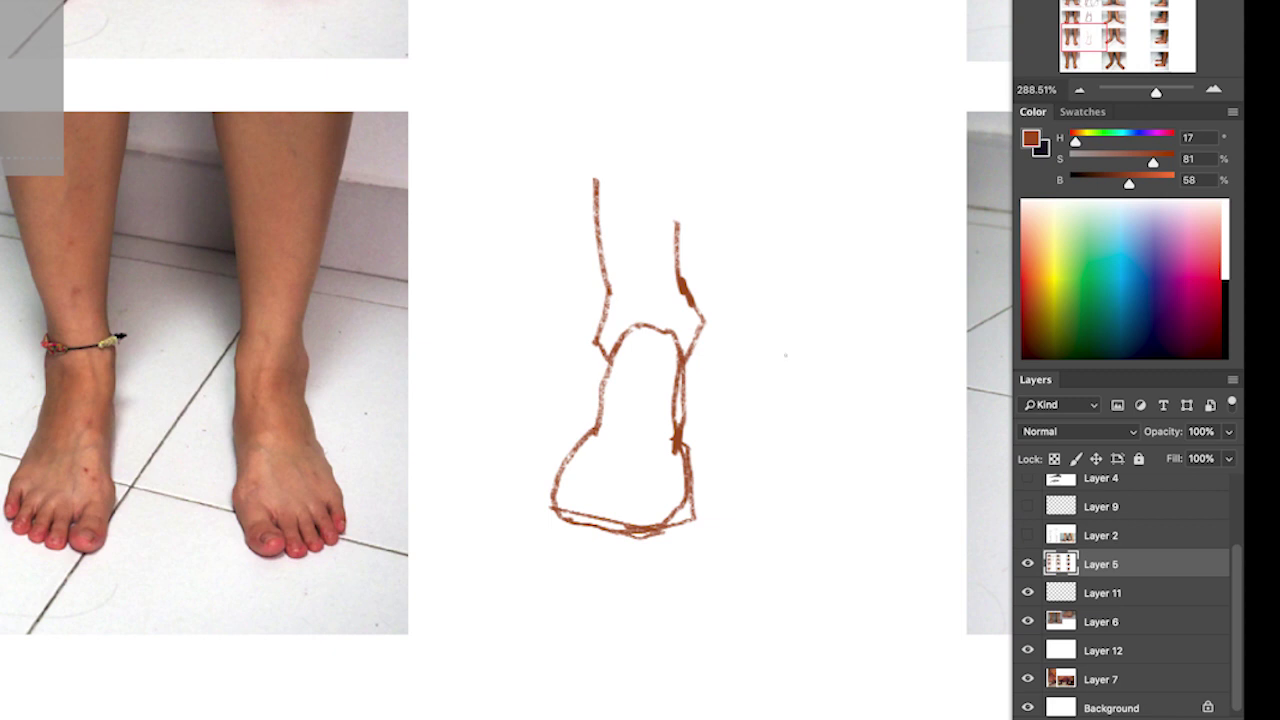
Step: Sketch a second foot wedge in reddish brown beside the first sketch at the third photo, adding ankle edges and two leg lines
mouse_move(788, 345)
left_mouse_down()
mouse_move(788, 478)
mouse_move(833, 531)
mouse_move(904, 509)
mouse_move(921, 491)
mouse_move(880, 420)
mouse_move(867, 362)
mouse_move(783, 331)
mouse_move(805, 294)
left_mouse_up()
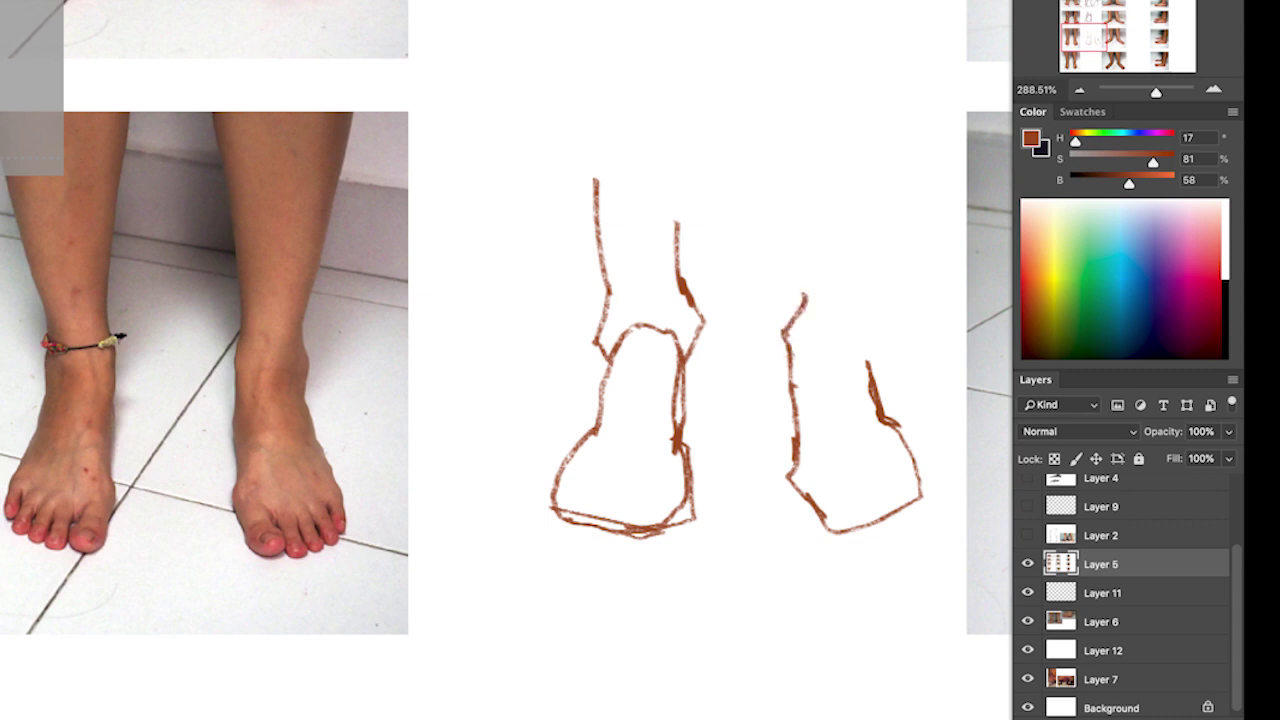
left_click_drag(866, 366, 868, 292)
left_click_drag(807, 238, 815, 326)
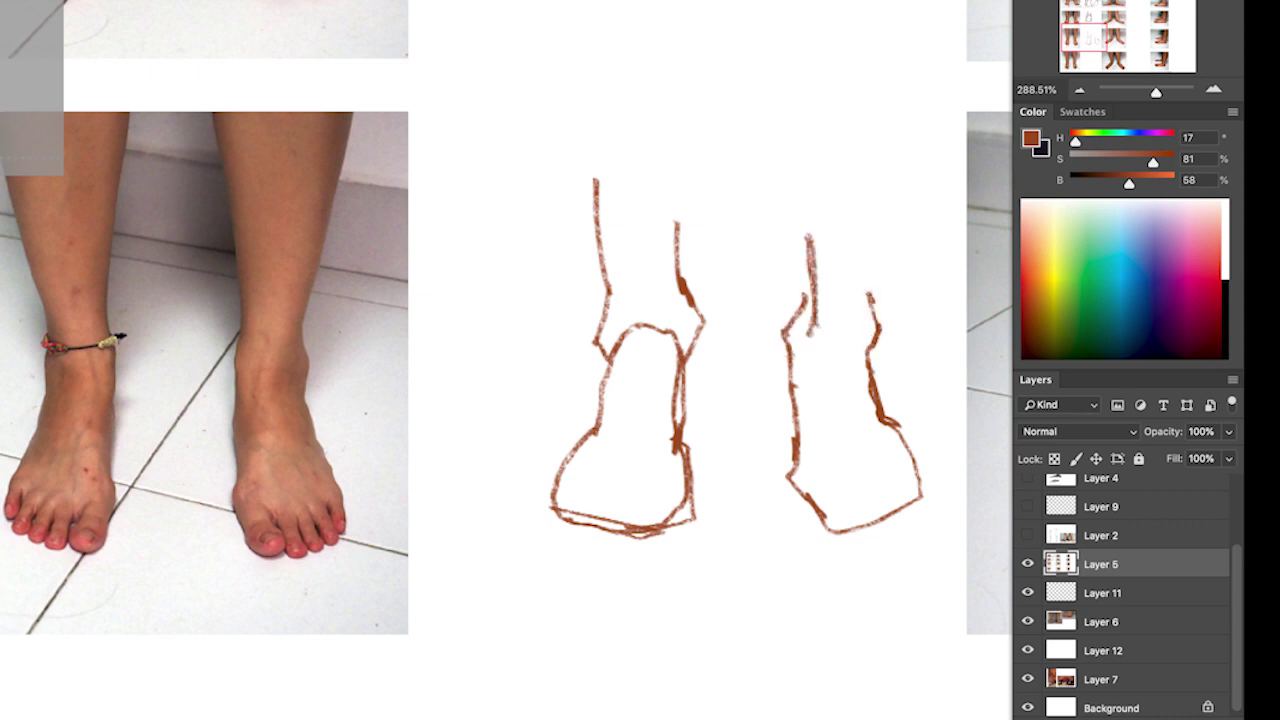
mouse_move(880, 232)
left_mouse_down()
mouse_move(868, 334)
mouse_move(870, 310)
left_mouse_up()
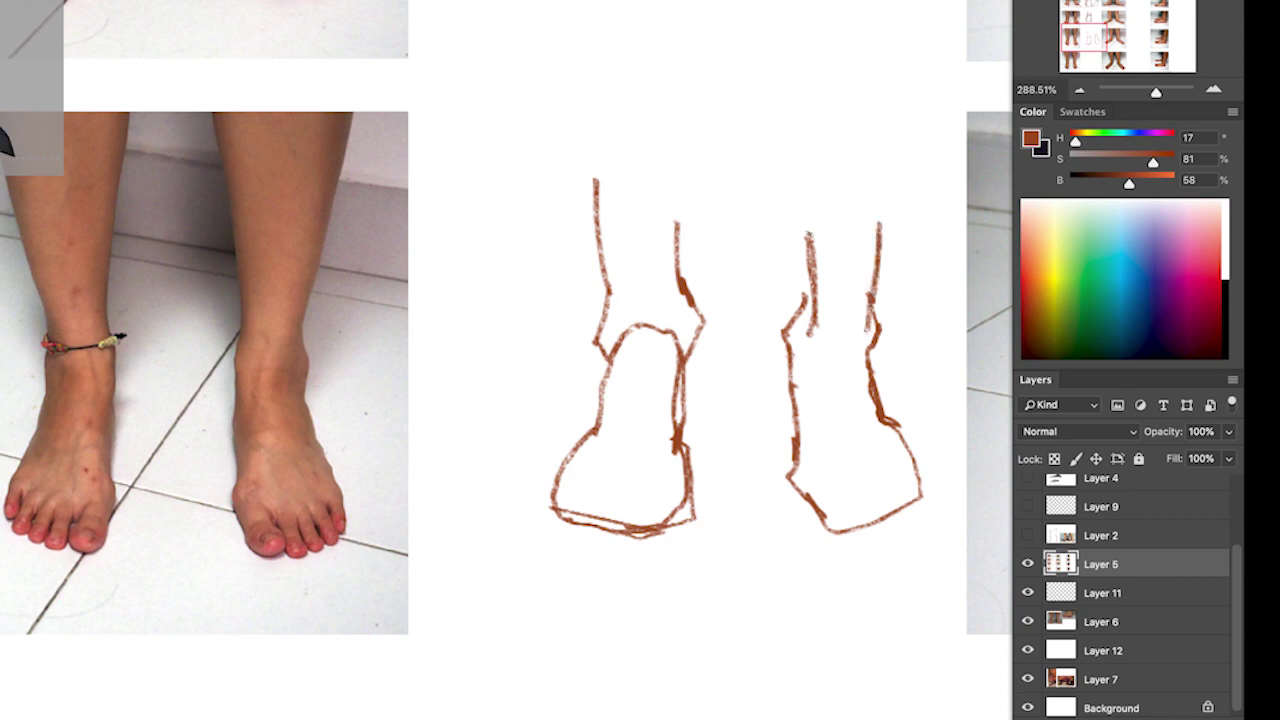
left_click_drag(810, 230, 812, 338)
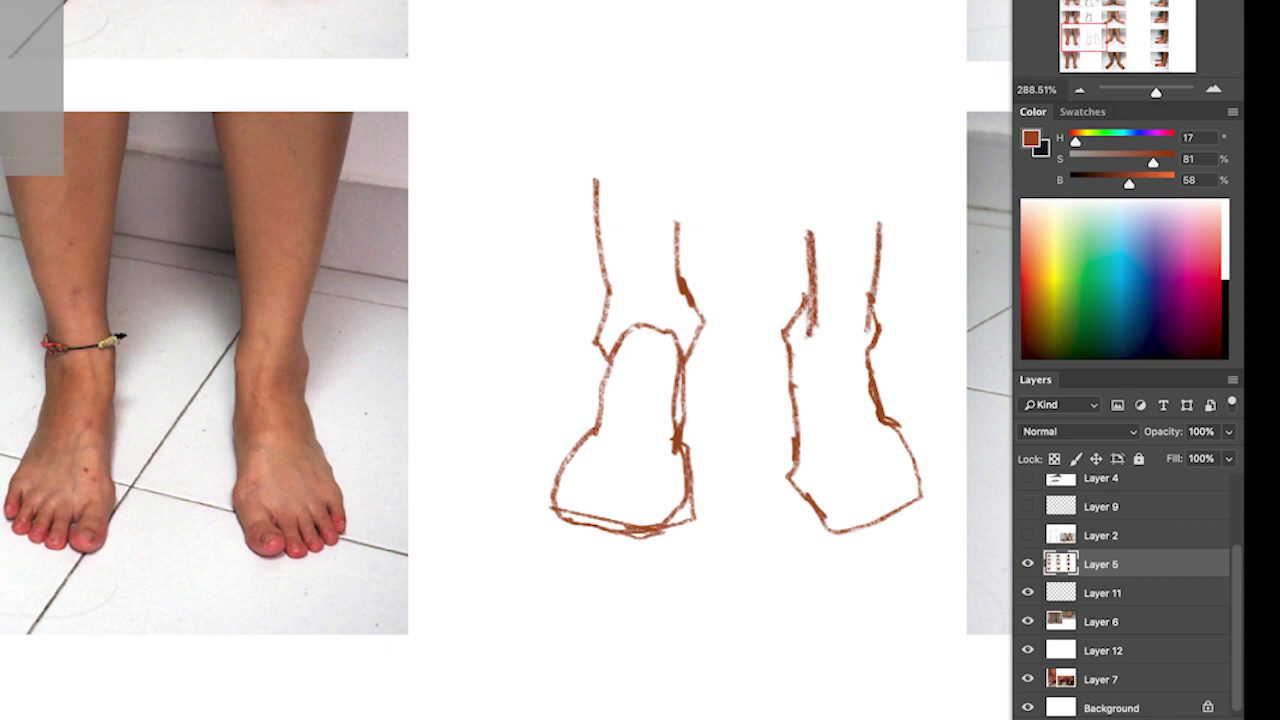
Step: Sketch the ankle bracket, foot wedge and blocky toes in reddish brown beside the lowest front-view photo, with a side bracket marking the foot's length
scroll(508, 360, "down", 10)
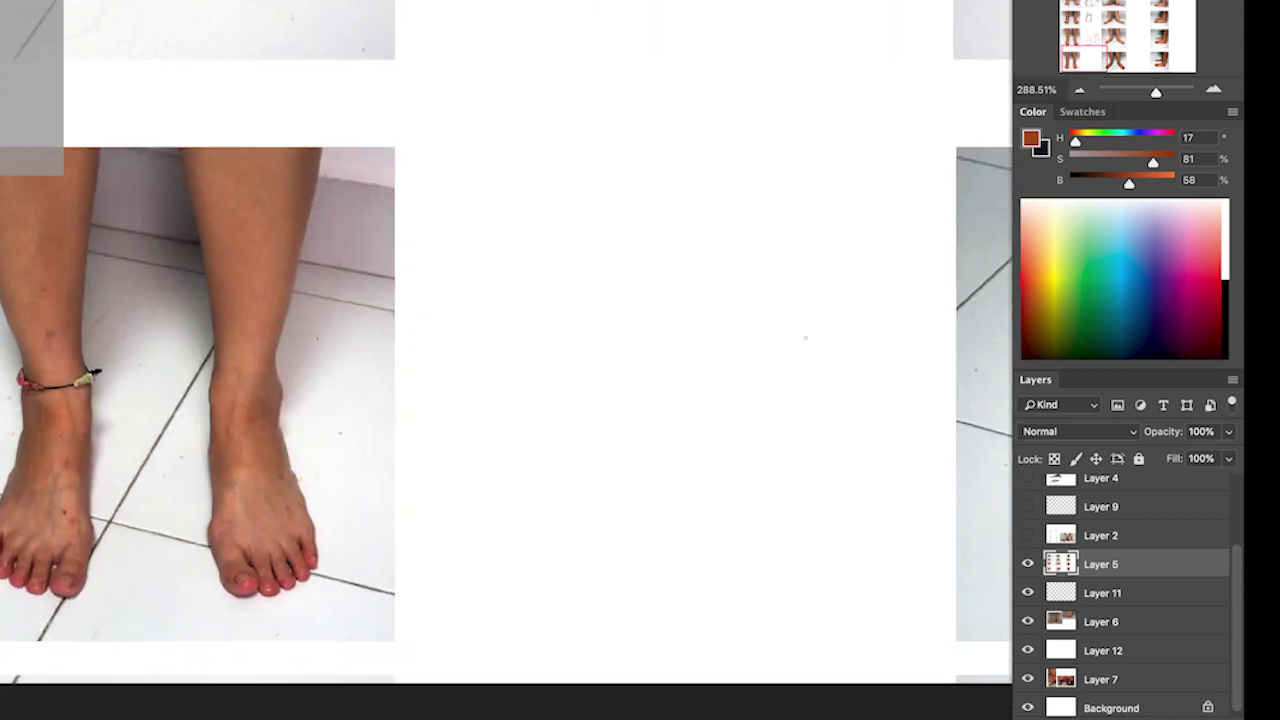
mouse_move(540, 222)
left_mouse_down()
mouse_move(560, 409)
mouse_move(593, 363)
mouse_move(634, 408)
mouse_move(653, 374)
mouse_move(634, 324)
left_mouse_up()
mouse_move(580, 380)
left_mouse_down()
mouse_move(553, 482)
mouse_move(523, 544)
mouse_move(550, 562)
mouse_move(627, 568)
left_mouse_up()
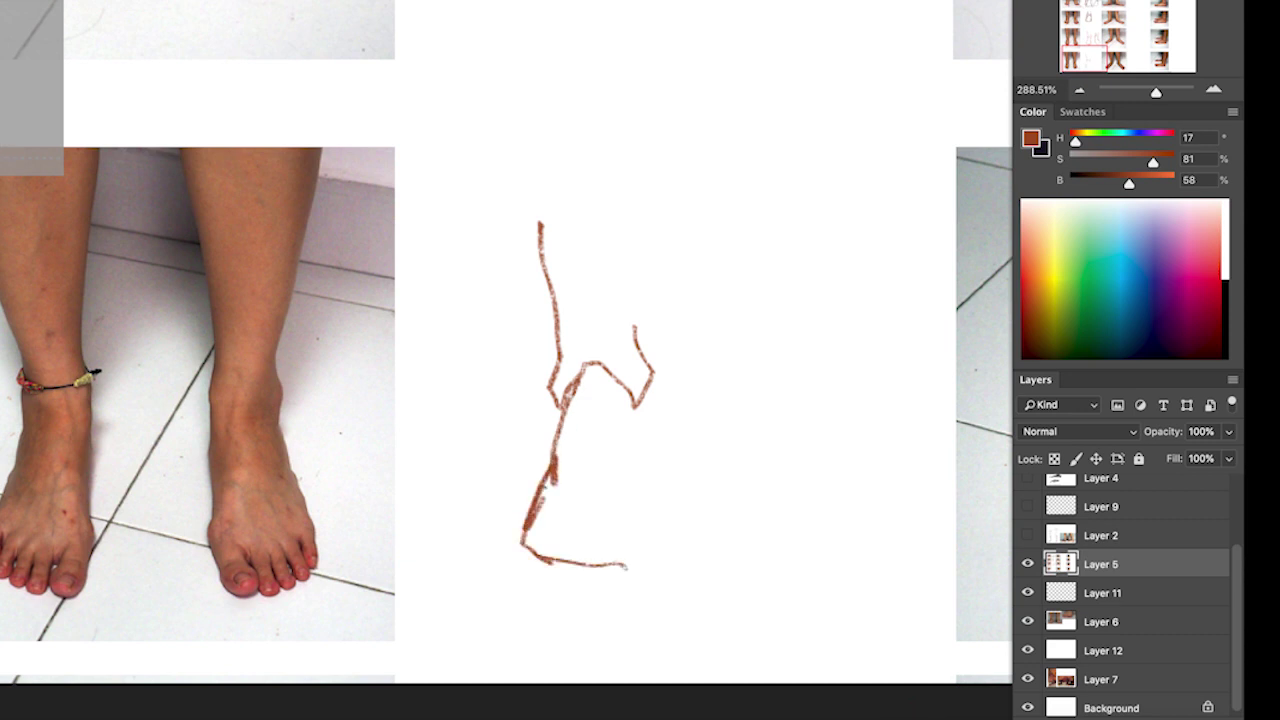
mouse_move(634, 403)
left_mouse_down()
mouse_move(640, 484)
mouse_move(653, 492)
mouse_move(650, 587)
left_mouse_up()
mouse_move(528, 545)
left_mouse_down()
mouse_move(534, 591)
mouse_move(548, 581)
mouse_move(545, 611)
mouse_move(600, 612)
mouse_move(608, 587)
mouse_move(608, 623)
mouse_move(643, 625)
mouse_move(649, 587)
left_mouse_up()
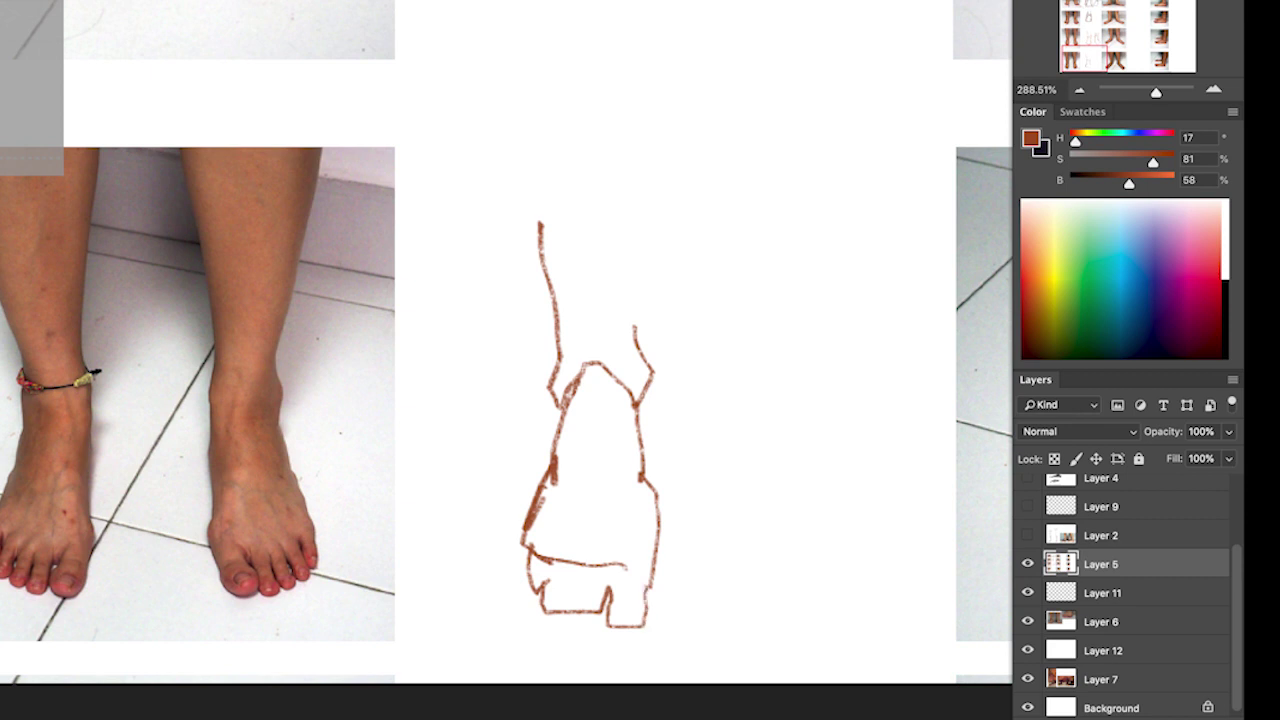
mouse_move(664, 372)
left_mouse_down()
mouse_move(696, 376)
mouse_move(689, 606)
mouse_move(687, 619)
mouse_move(670, 617)
left_mouse_up()
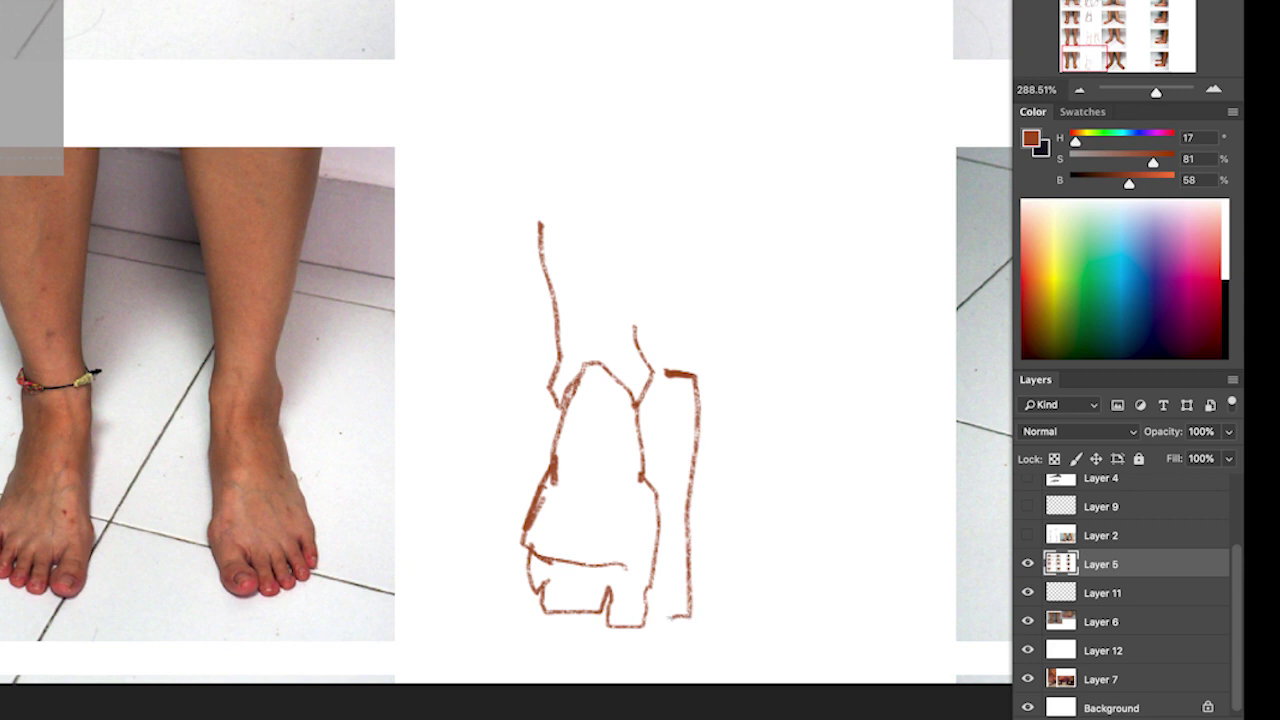
Step: Compare the turned-out feet photos across view heights and draw a reddish-brown arrow pointing inward on the topmost one
scroll(507, 343, "right", 10)
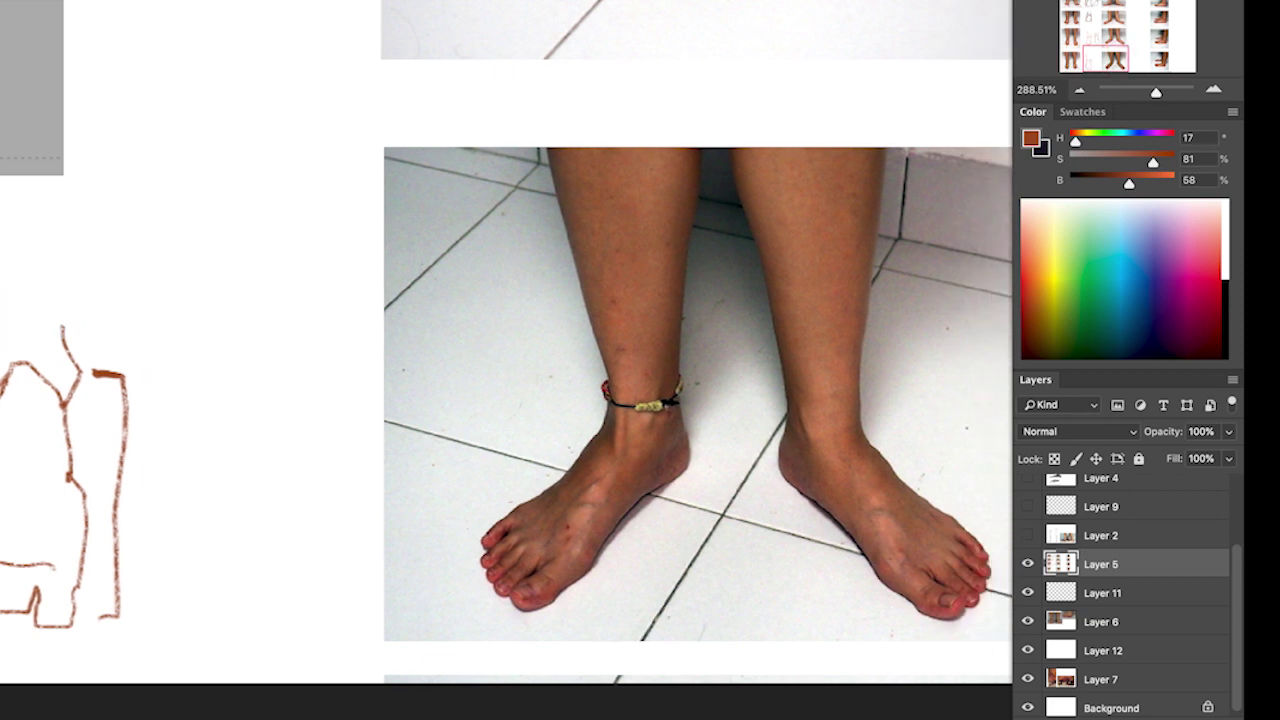
scroll(507, 343, "right", 5)
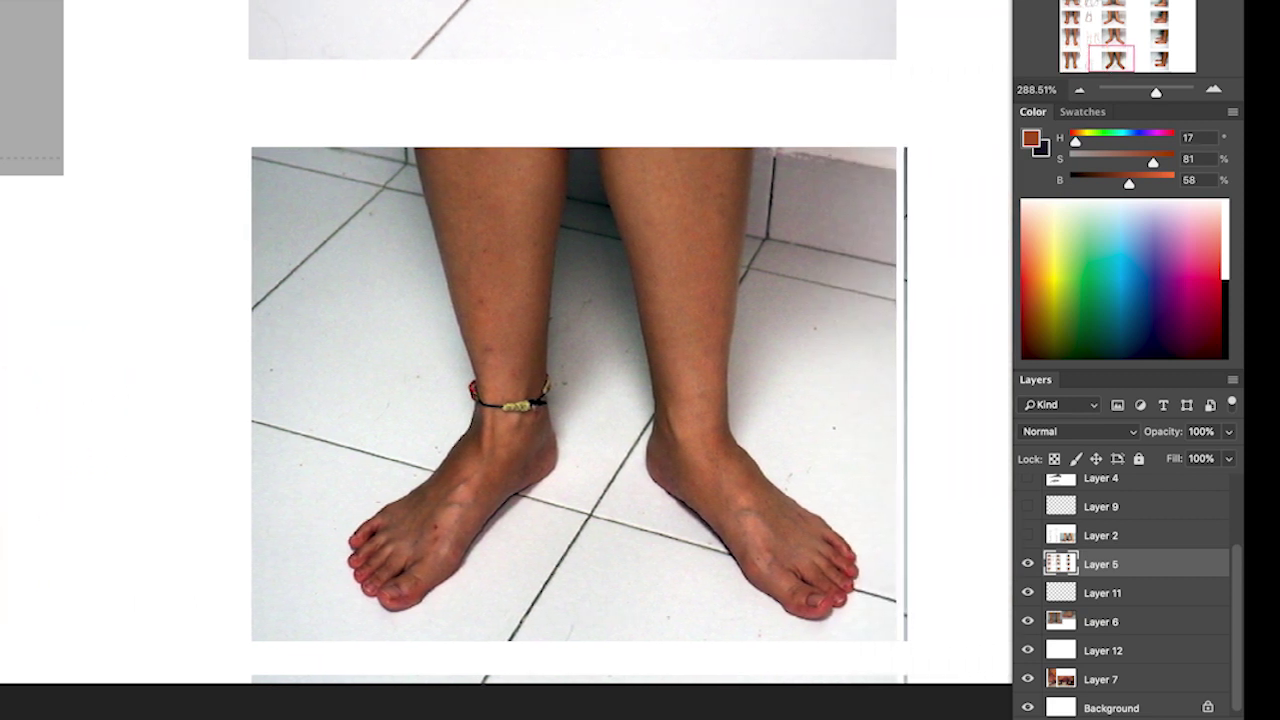
scroll(571, 343, "right", 2)
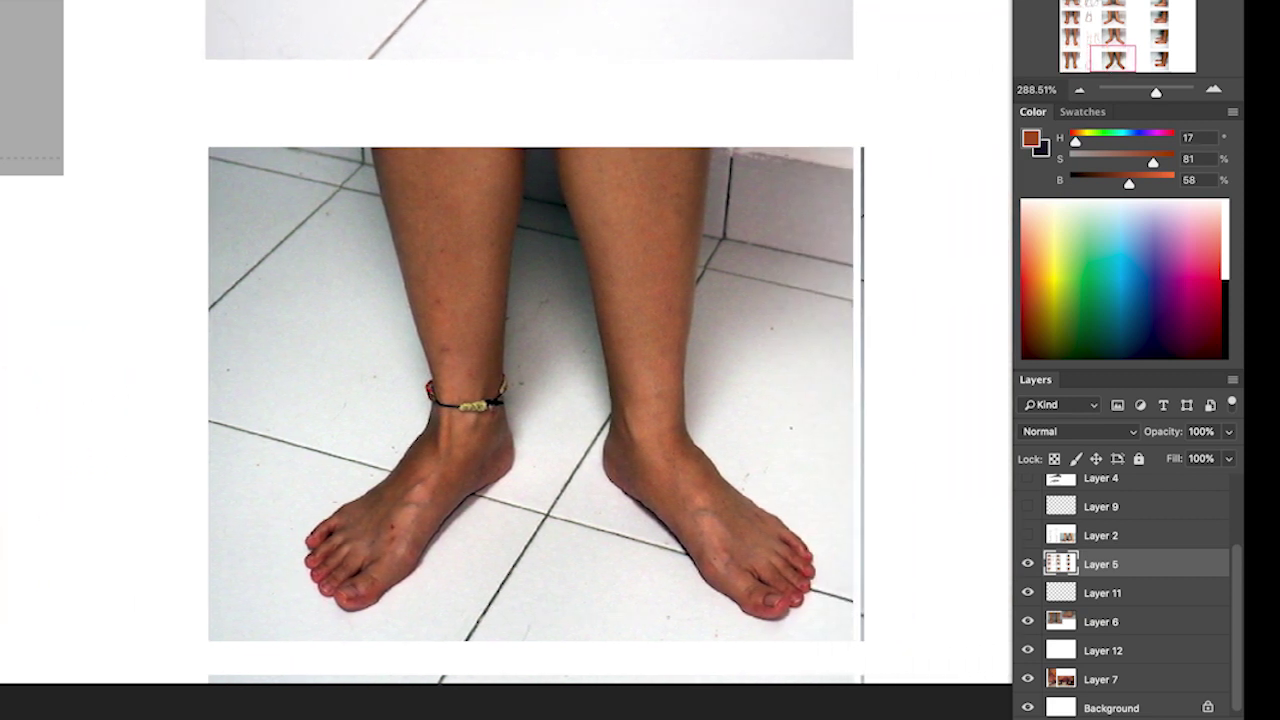
scroll(507, 360, "down", 5)
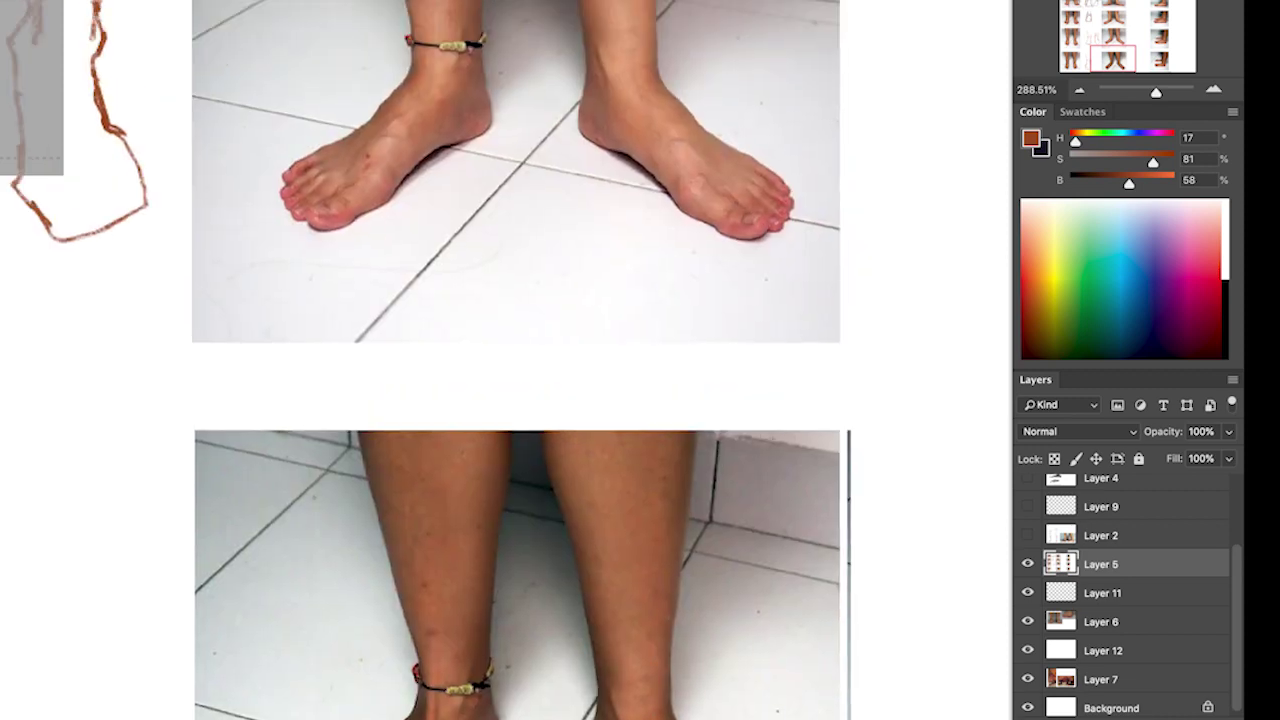
scroll(507, 360, "up", 2)
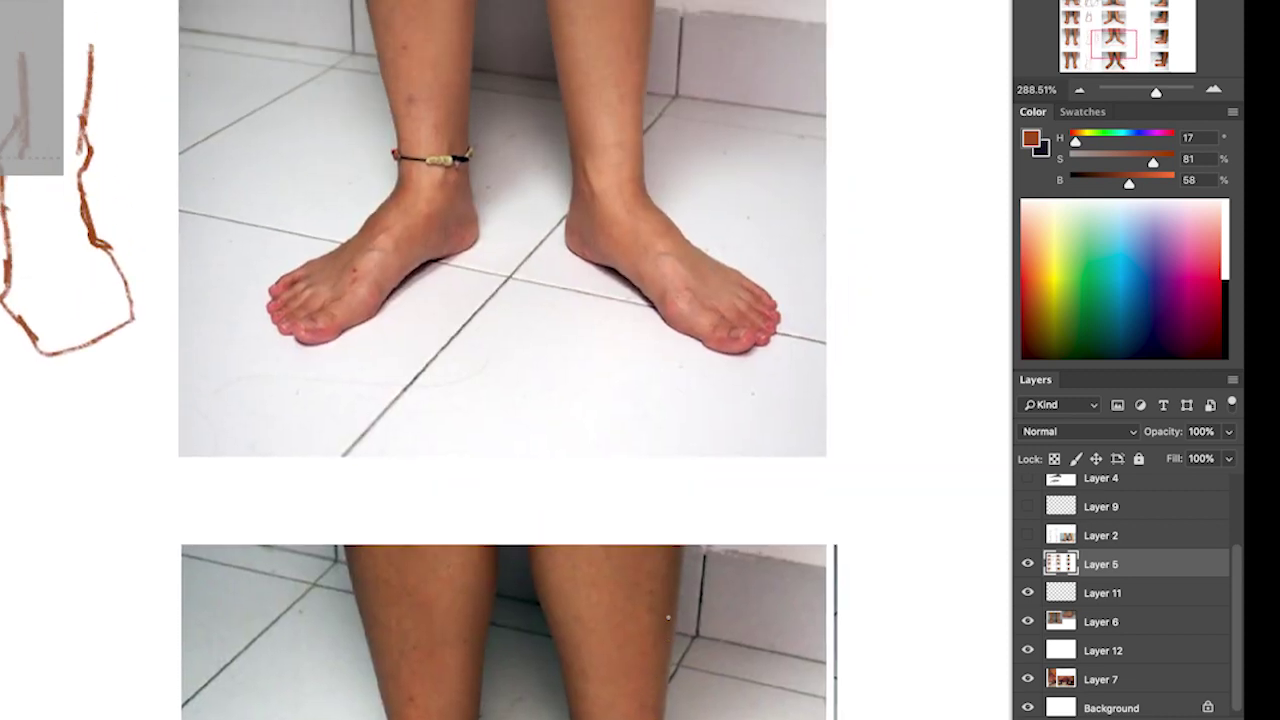
scroll(507, 360, "up", 2)
scroll(475, 360, "up", 2)
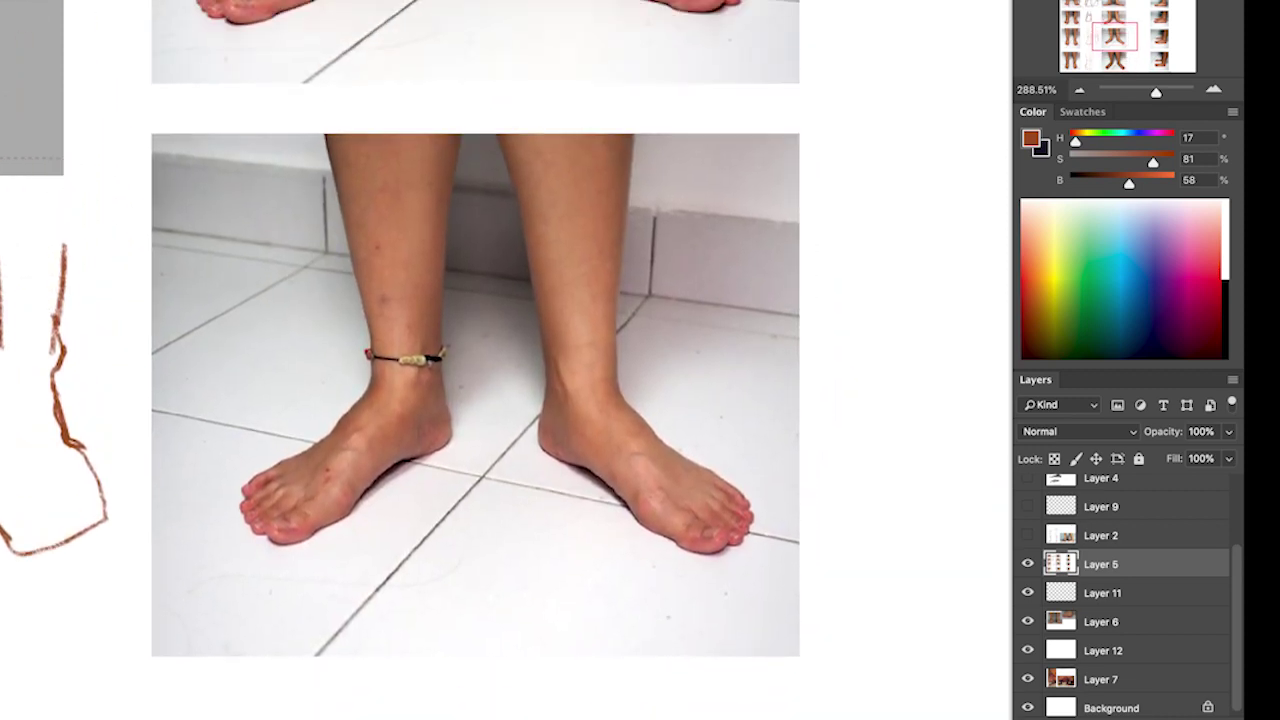
scroll(475, 360, "down", 4)
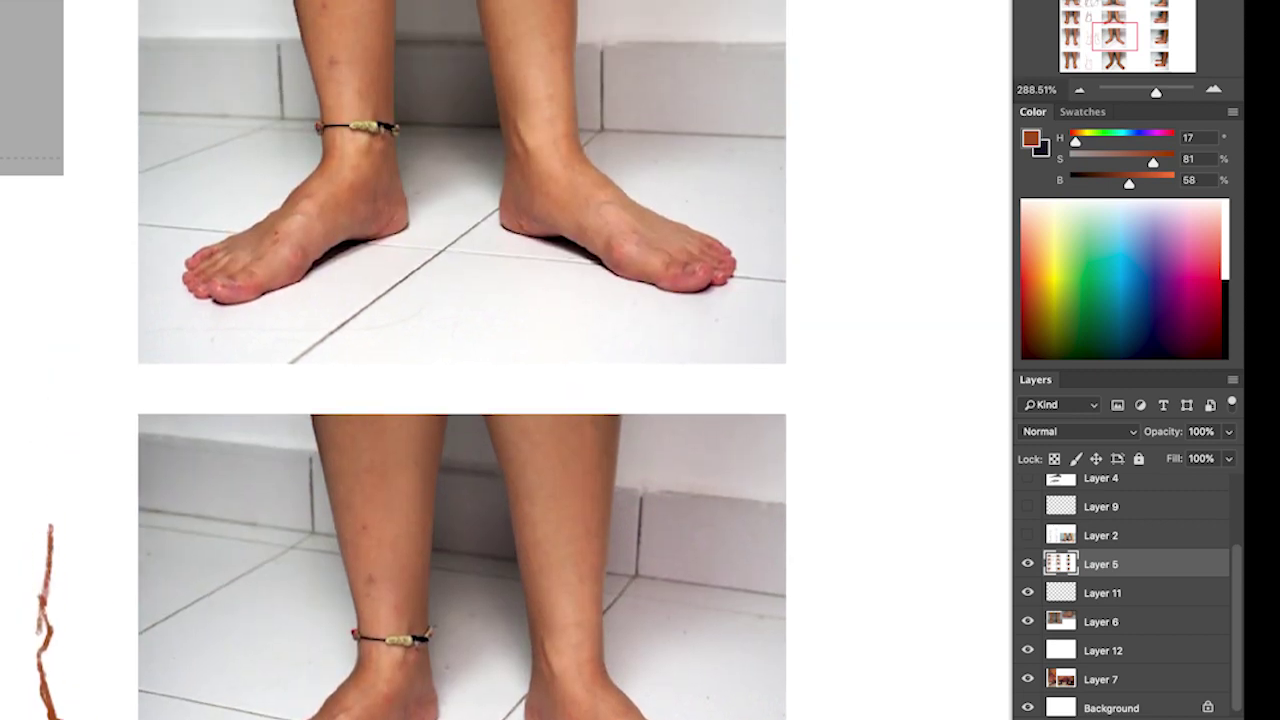
scroll(462, 360, "up", 1)
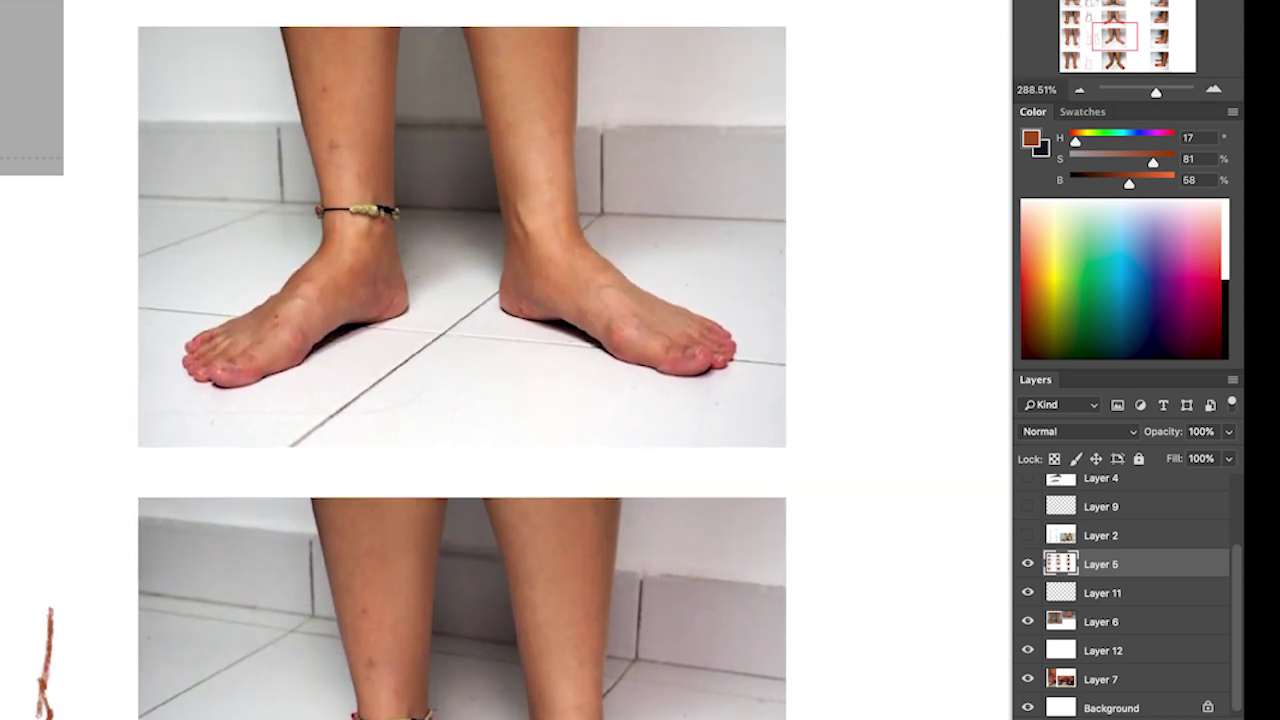
scroll(462, 360, "up", 2)
scroll(462, 360, "up", 7)
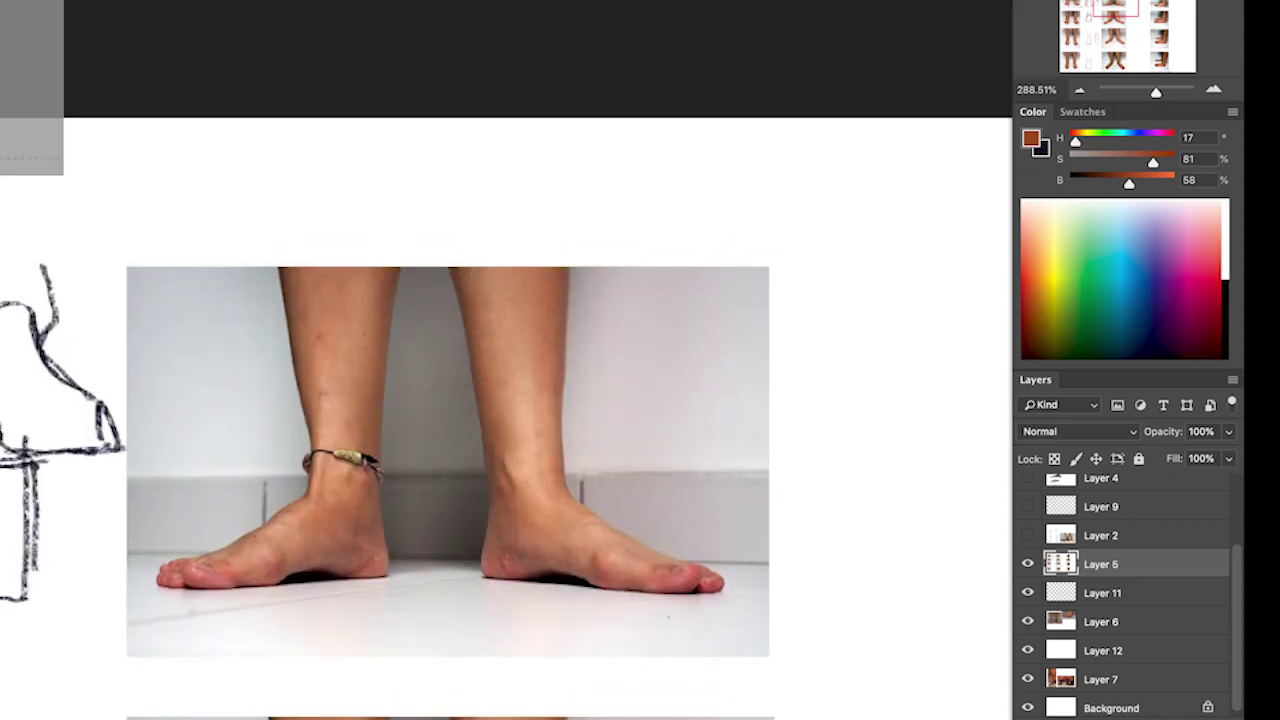
scroll(462, 360, "down", 5)
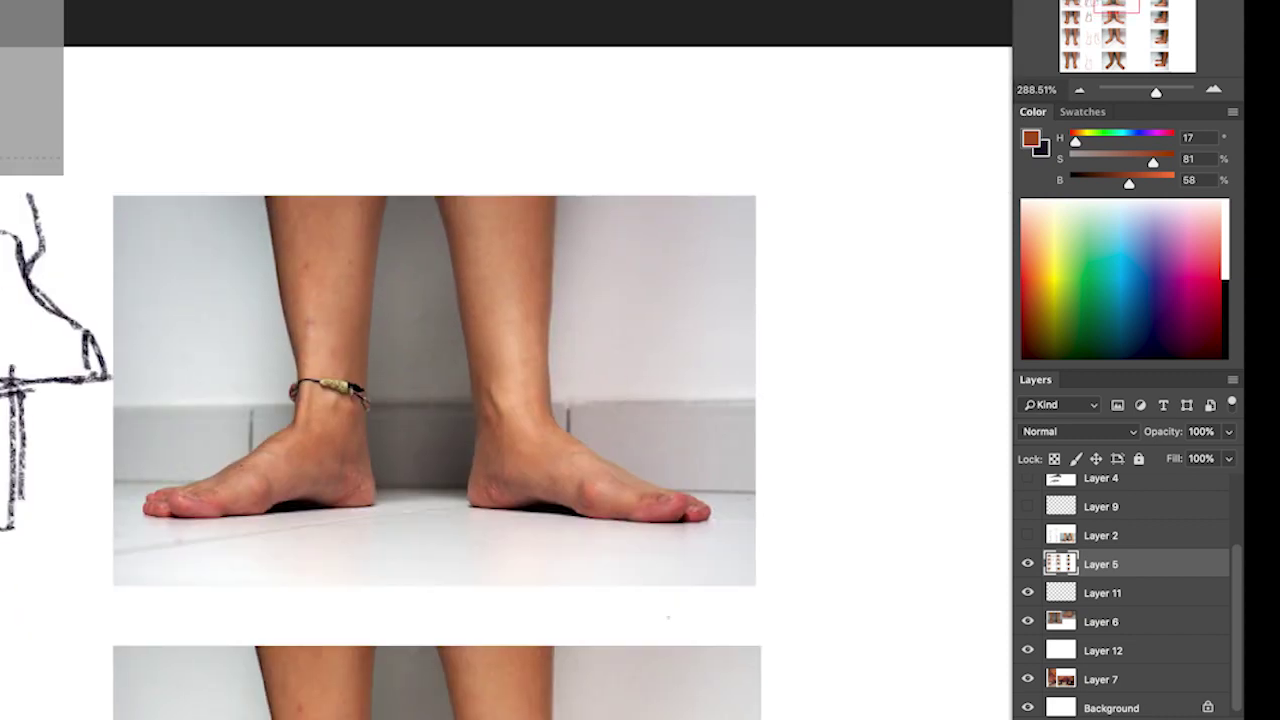
mouse_move(780, 318)
left_mouse_down()
mouse_move(668, 365)
mouse_move(684, 334)
mouse_move(686, 378)
left_mouse_up()
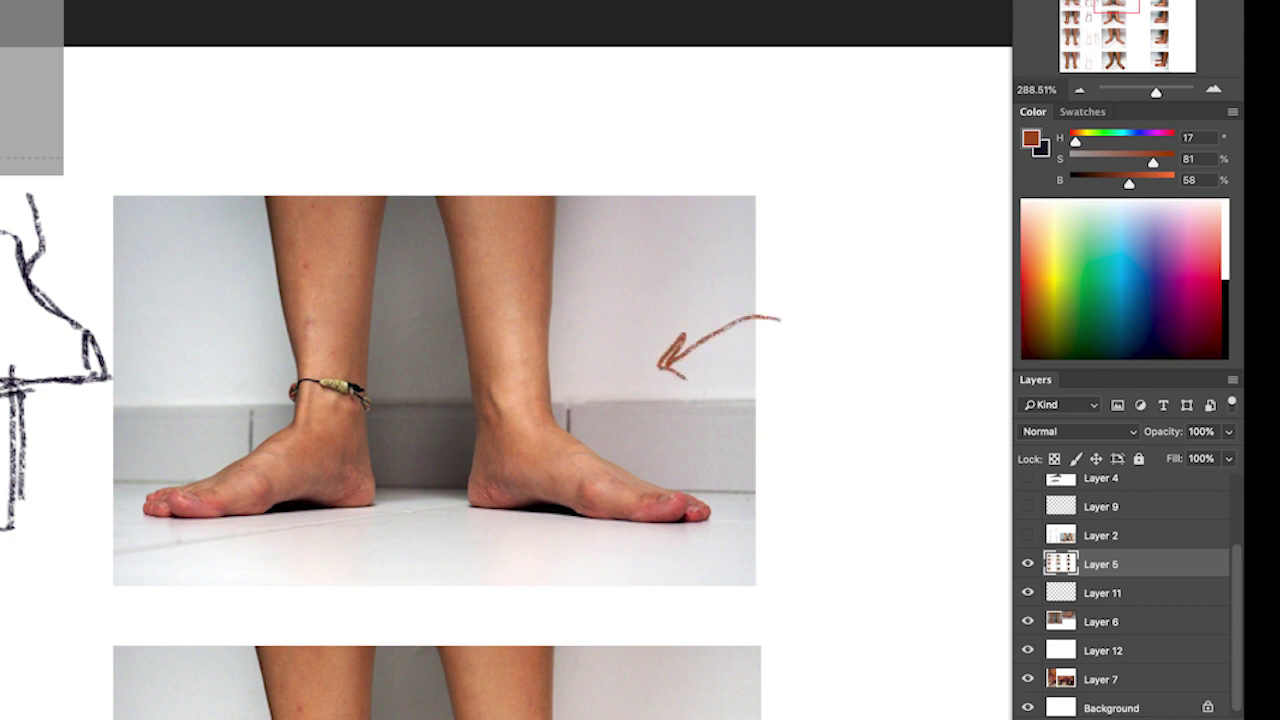
Step: Examine the column of side-view foot photos, from the floor-level view down to the highest viewpoint
scroll(500, 390, "right", 10)
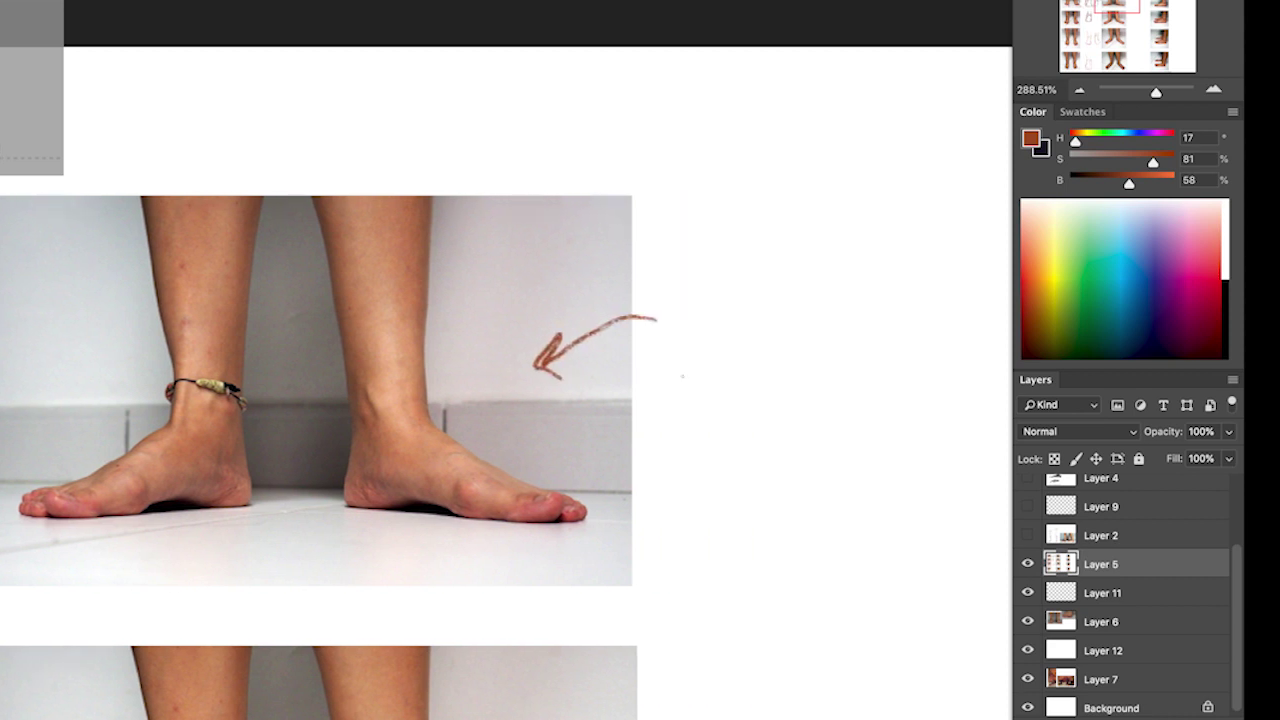
scroll(682, 376, "right", 9)
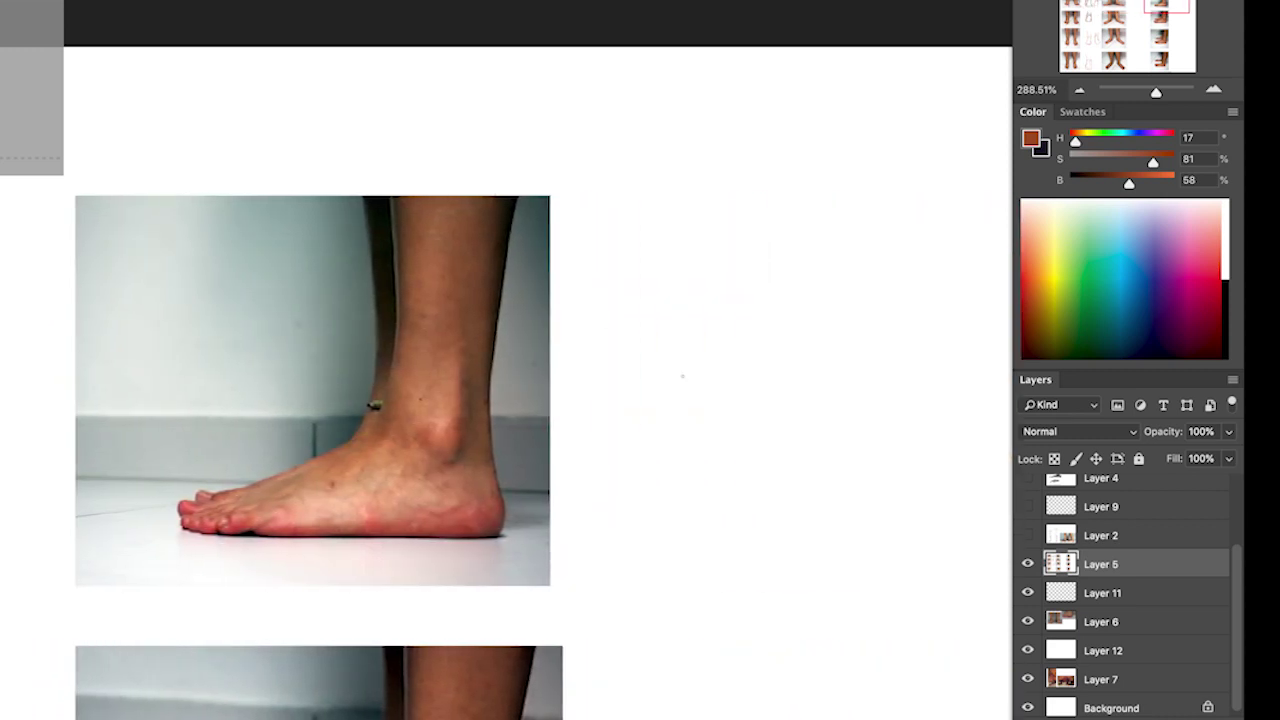
scroll(682, 376, "down", 4)
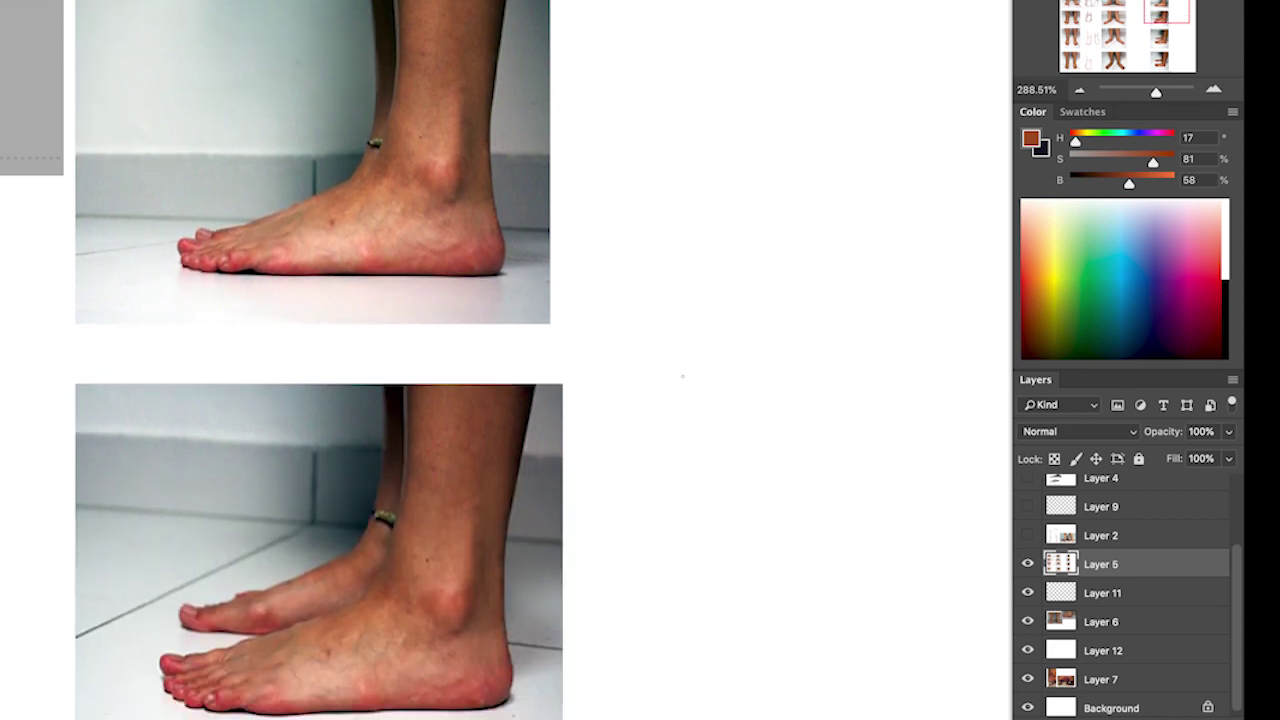
scroll(682, 376, "down", 5)
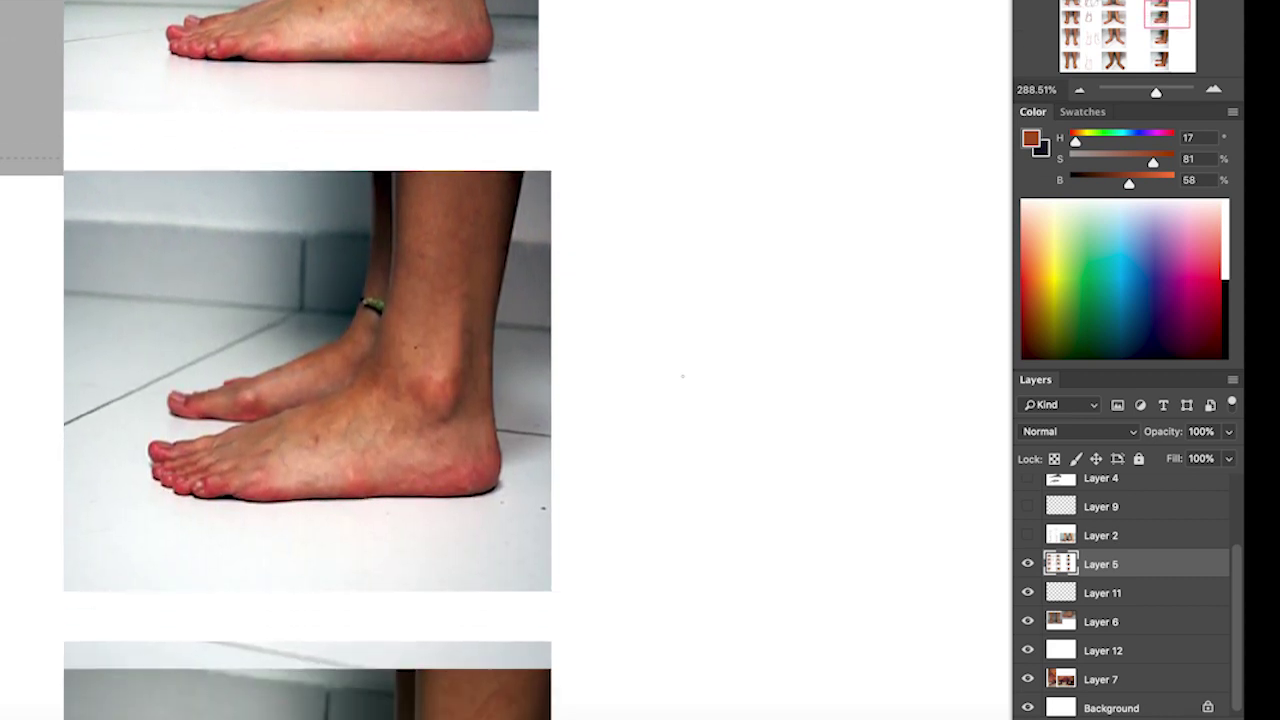
scroll(682, 376, "down", 7)
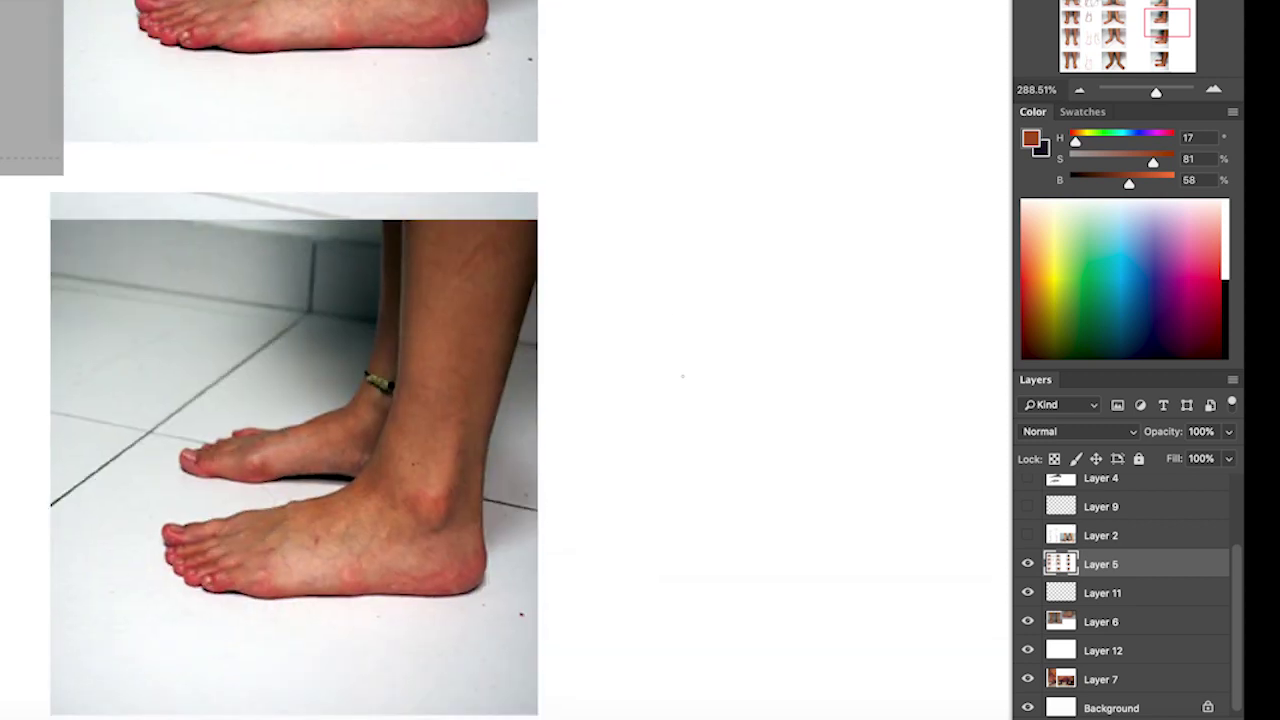
scroll(682, 376, "down", 2)
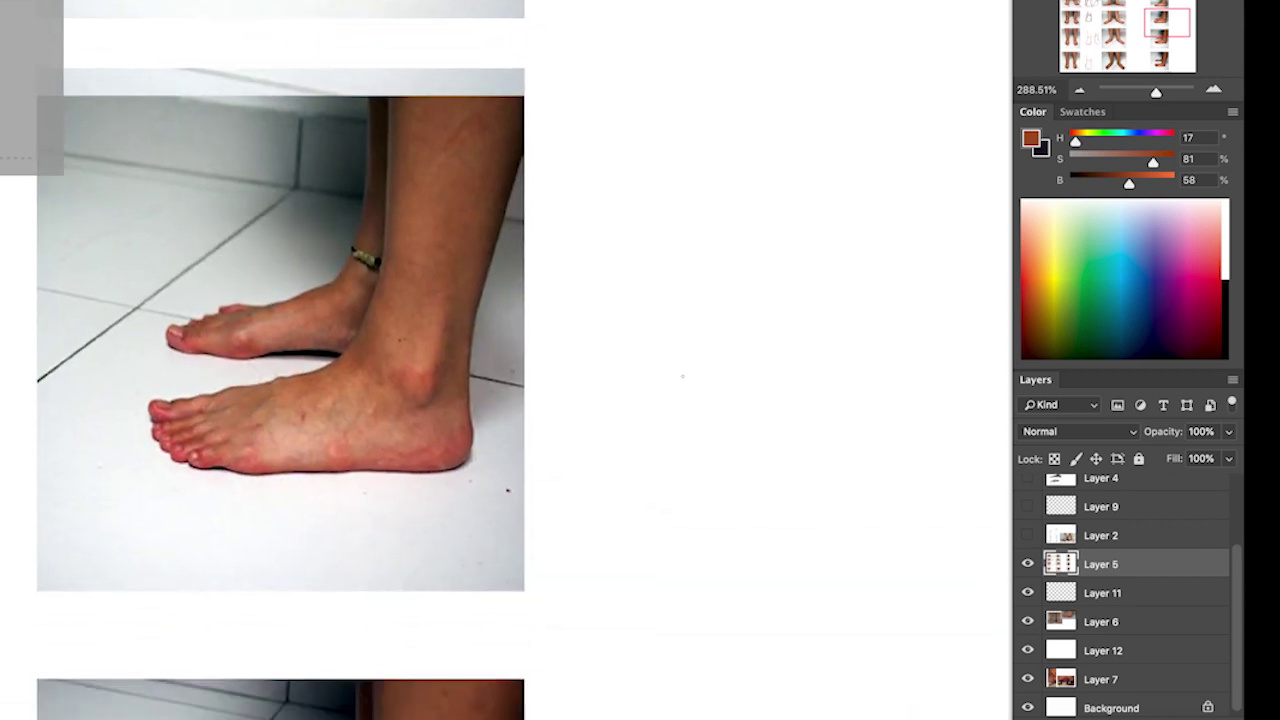
scroll(682, 376, "down", 9)
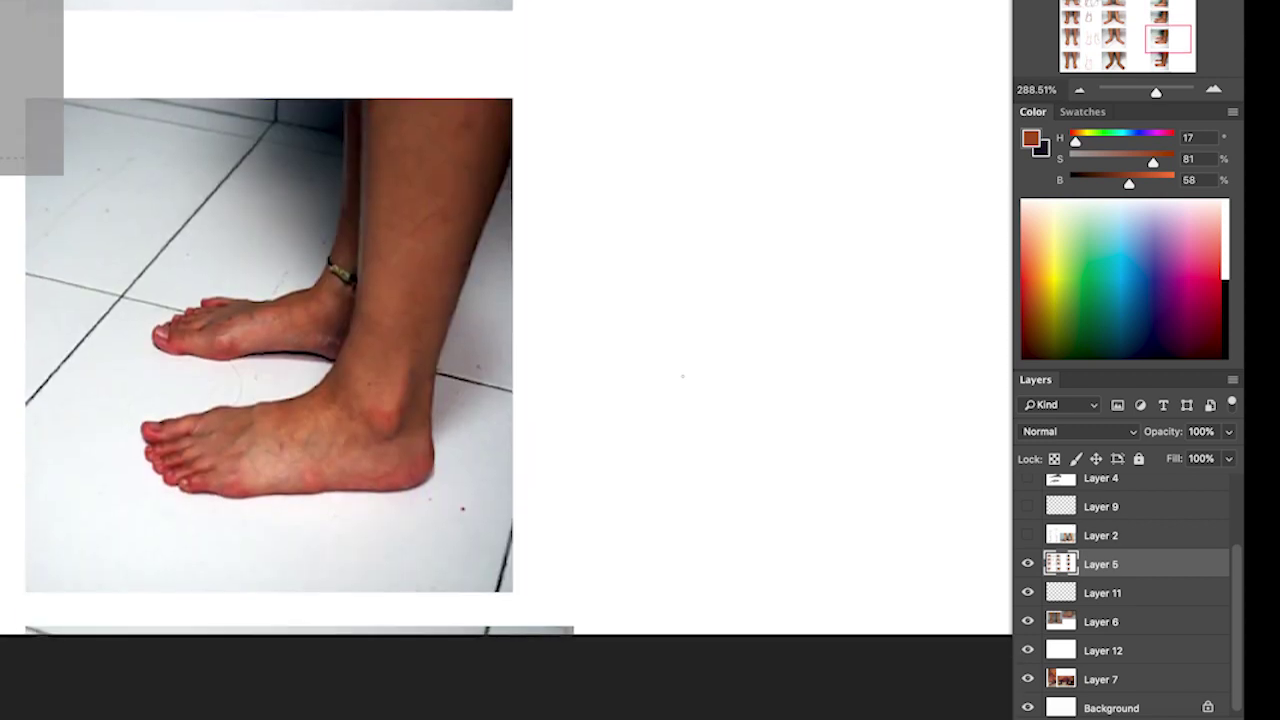
scroll(682, 376, "down", 1)
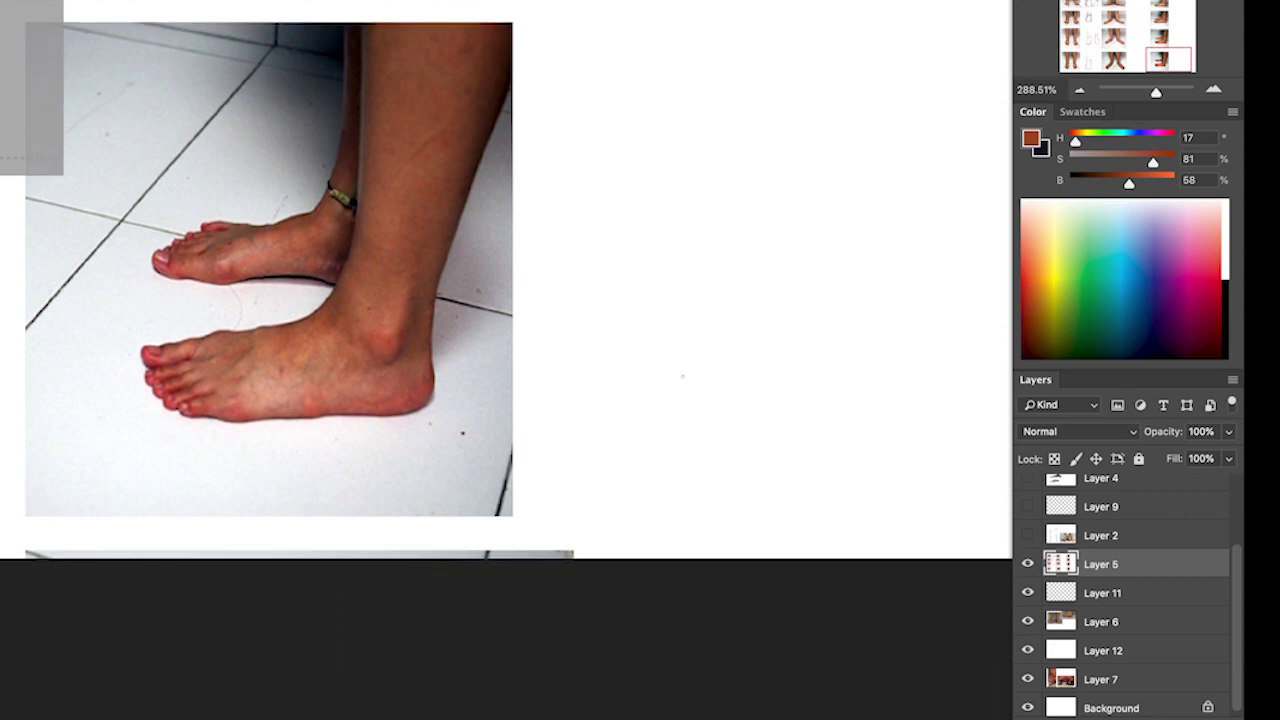
scroll(682, 376, "down", 2)
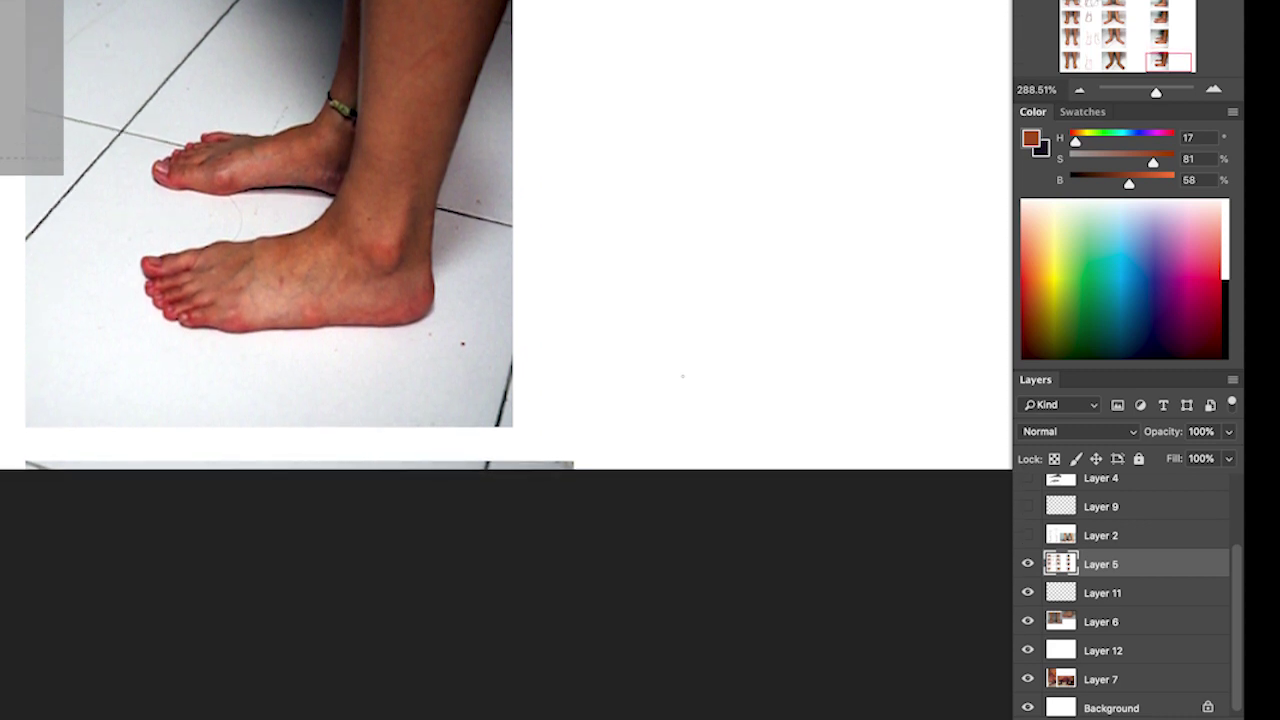
scroll(682, 376, "up", 2)
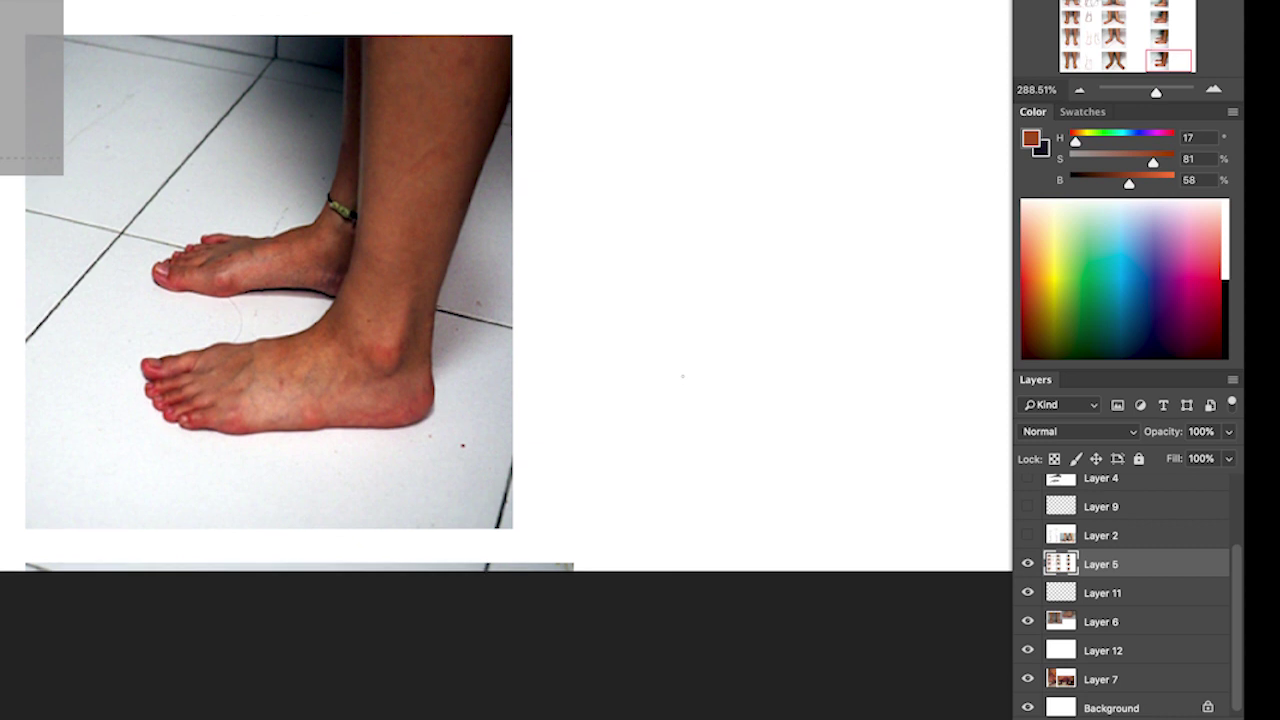
Step: Set the brush to yellow (H 57, S 62, B 96) and trace the ankle bracket and front ankle line on the last side-view photo
left_click(1058, 256)
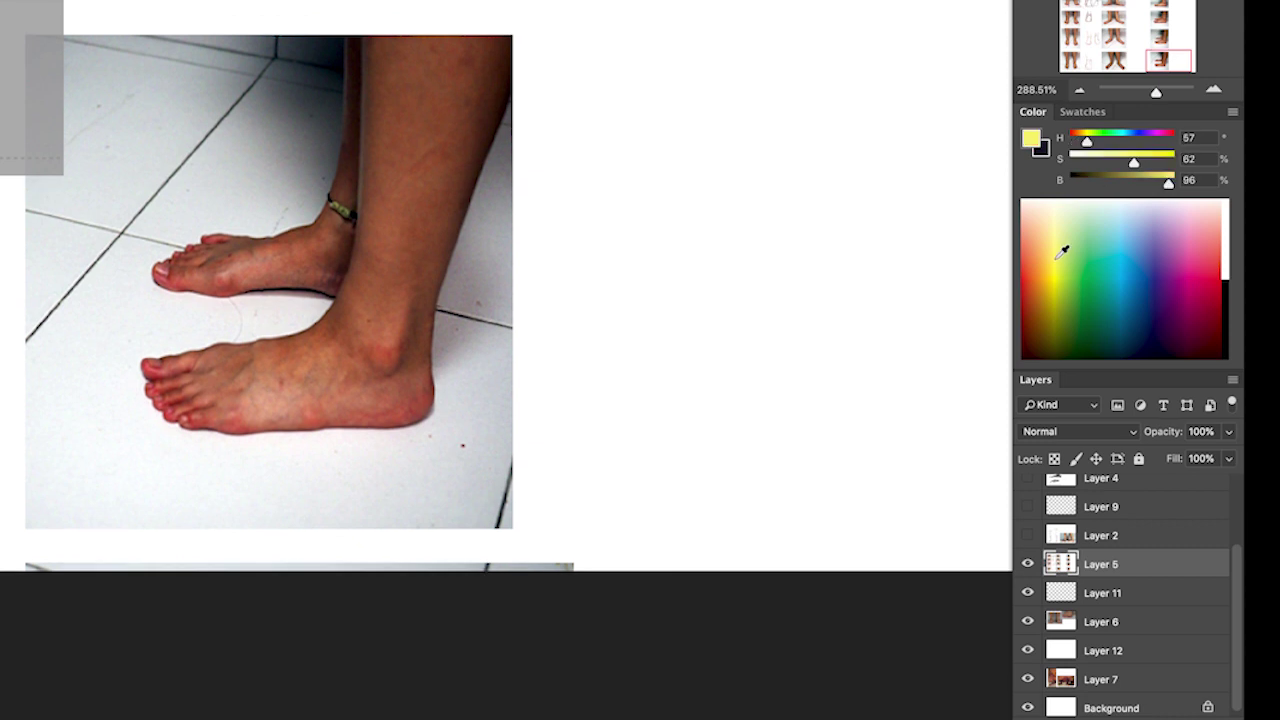
mouse_move(348, 310)
left_mouse_down()
mouse_move(366, 359)
mouse_move(393, 370)
mouse_move(408, 365)
mouse_move(416, 293)
left_mouse_up()
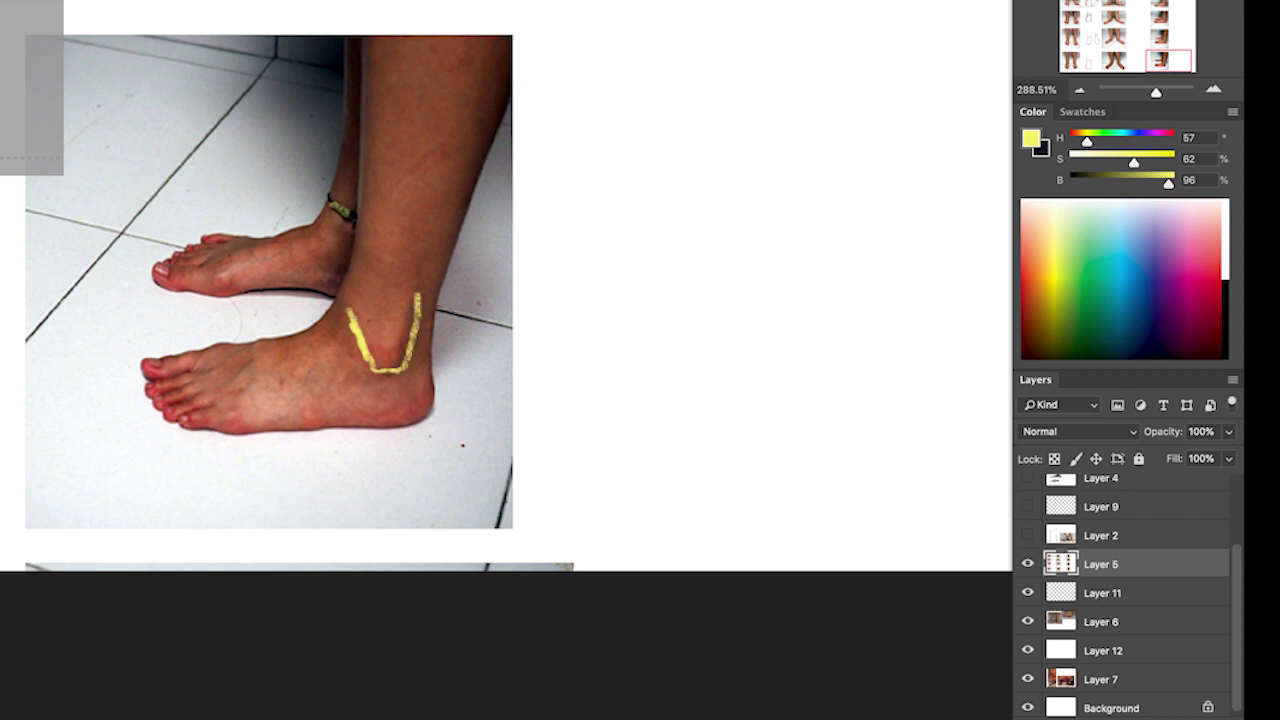
mouse_move(350, 330)
left_mouse_down()
mouse_move(332, 308)
mouse_move(340, 320)
mouse_move(352, 270)
mouse_move(306, 337)
left_mouse_up()
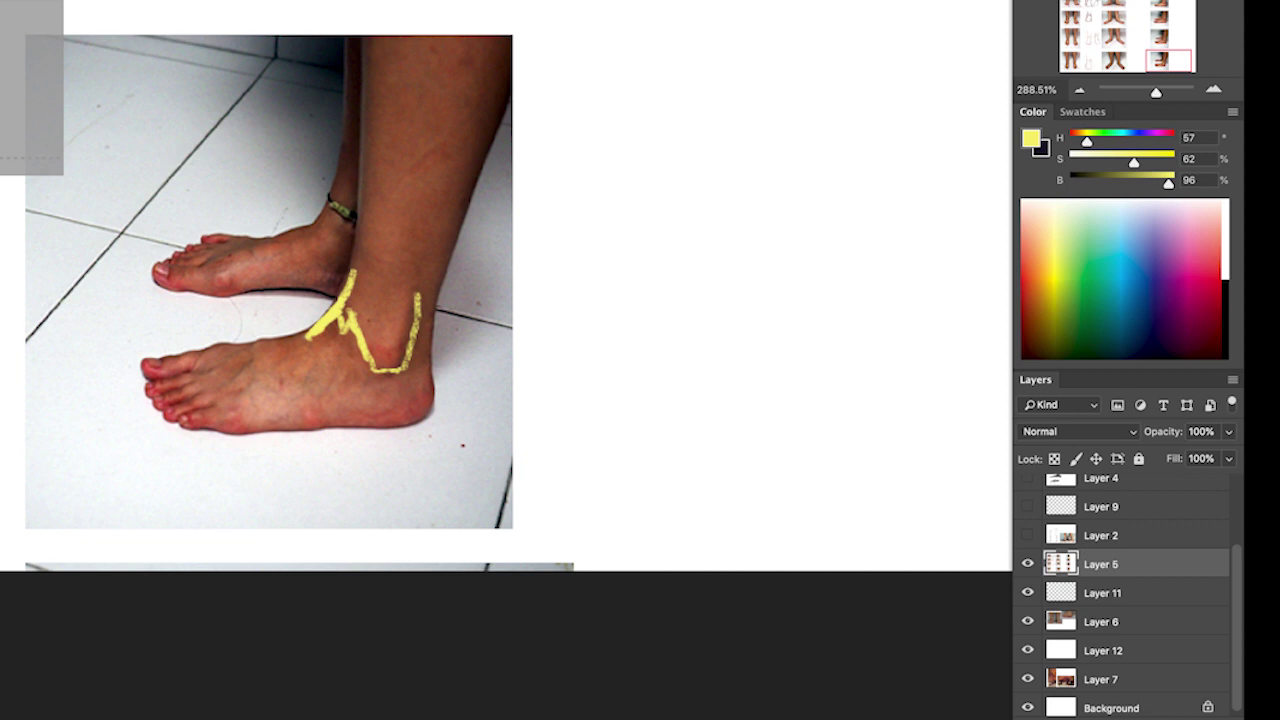
Step: Set the brush to orange-red (H 13, S 85, B 78) and sketch the ankle bracket, Achilles line and heel beside the last side-view photo
left_click(1031, 290)
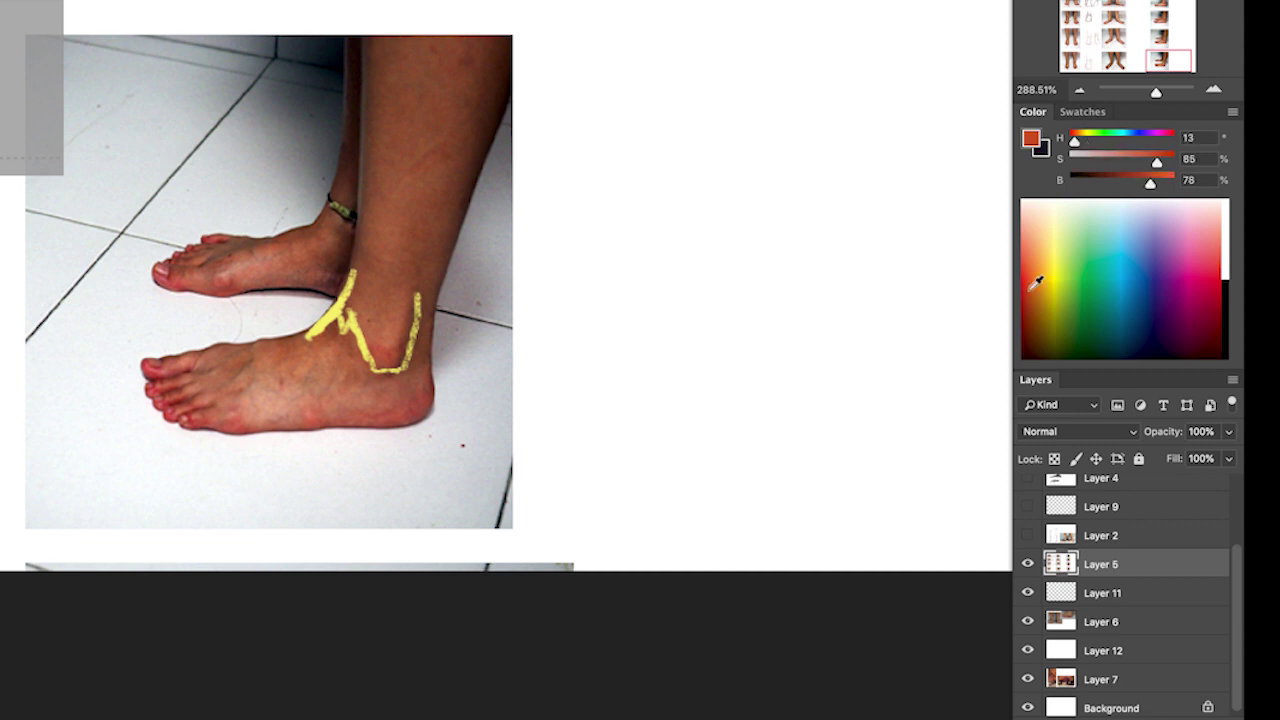
mouse_move(685, 231)
left_mouse_down()
mouse_move(663, 288)
mouse_move(692, 294)
mouse_move(712, 344)
mouse_move(752, 318)
mouse_move(746, 257)
mouse_move(774, 326)
left_mouse_up()
left_click_drag(766, 264, 797, 378)
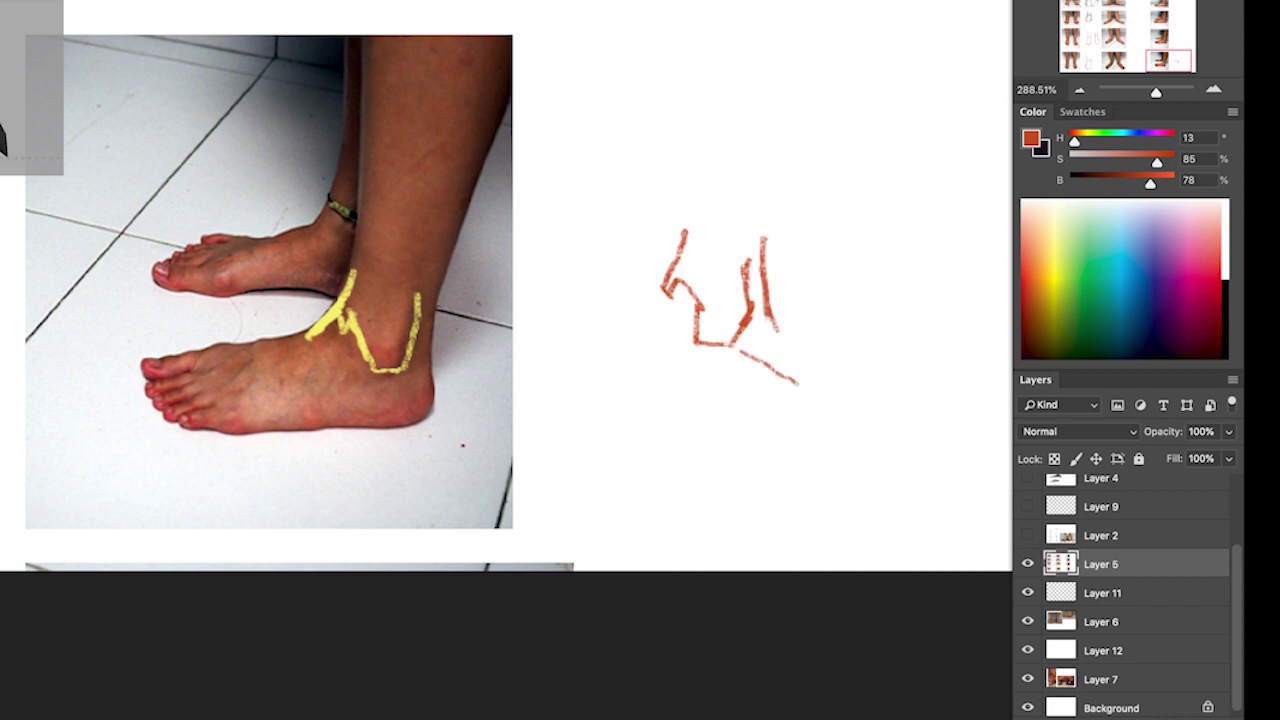
mouse_move(776, 334)
left_mouse_down()
mouse_move(796, 402)
mouse_move(754, 410)
left_mouse_up()
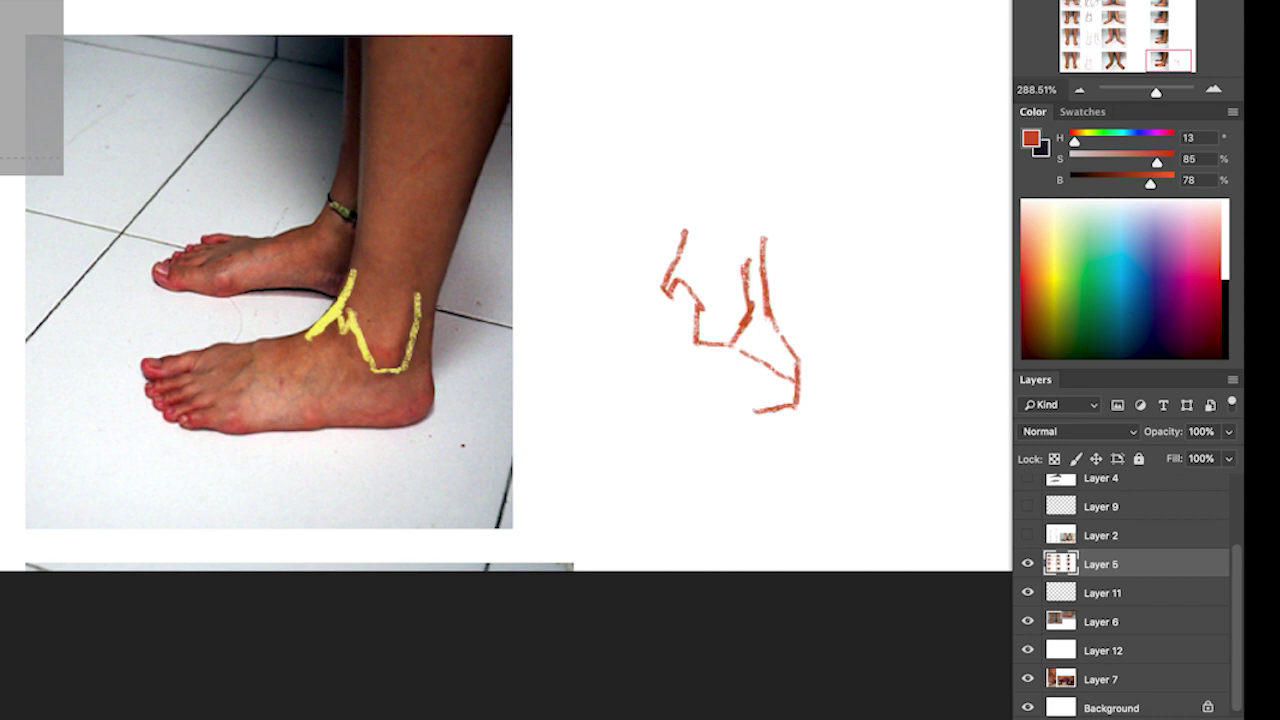
Step: Set the brush to green (H 86, S 65, B 54) and sketch the foot wedge extending forward from the ankle bracket
left_click(1072, 299)
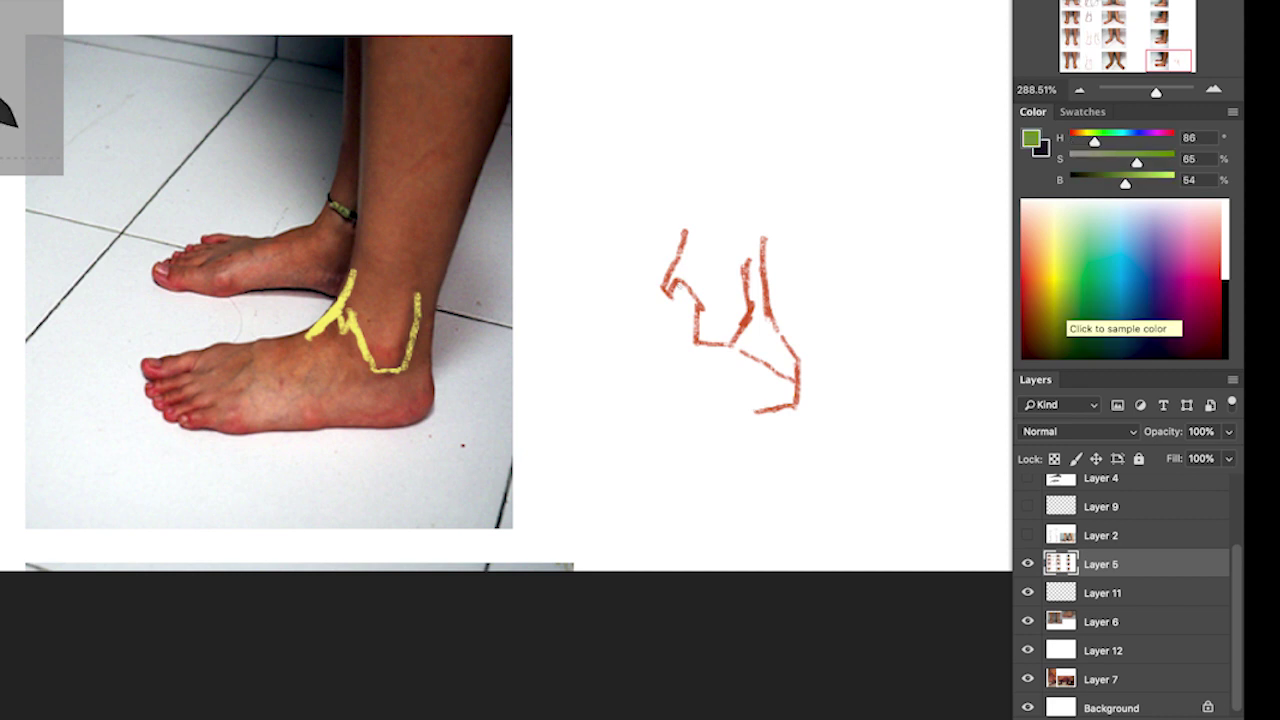
mouse_move(678, 287)
left_mouse_down()
mouse_move(627, 337)
mouse_move(572, 350)
mouse_move(615, 412)
mouse_move(705, 404)
mouse_move(750, 360)
mouse_move(710, 400)
left_mouse_up()
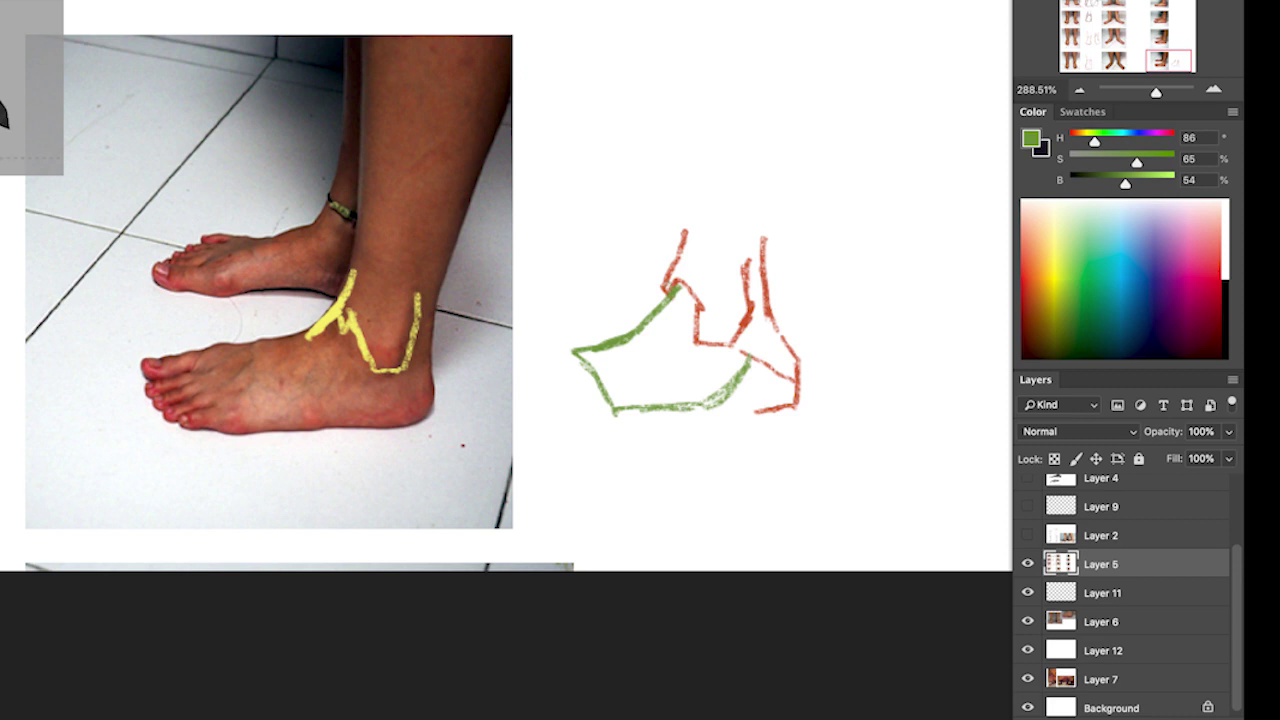
left_click_drag(663, 302, 671, 293)
Step: Set the brush to pale yellow (H 52, S 48, B 100) and draw two arrows pointing toward where the wedge meets the ankle bracket
left_click(1054, 237)
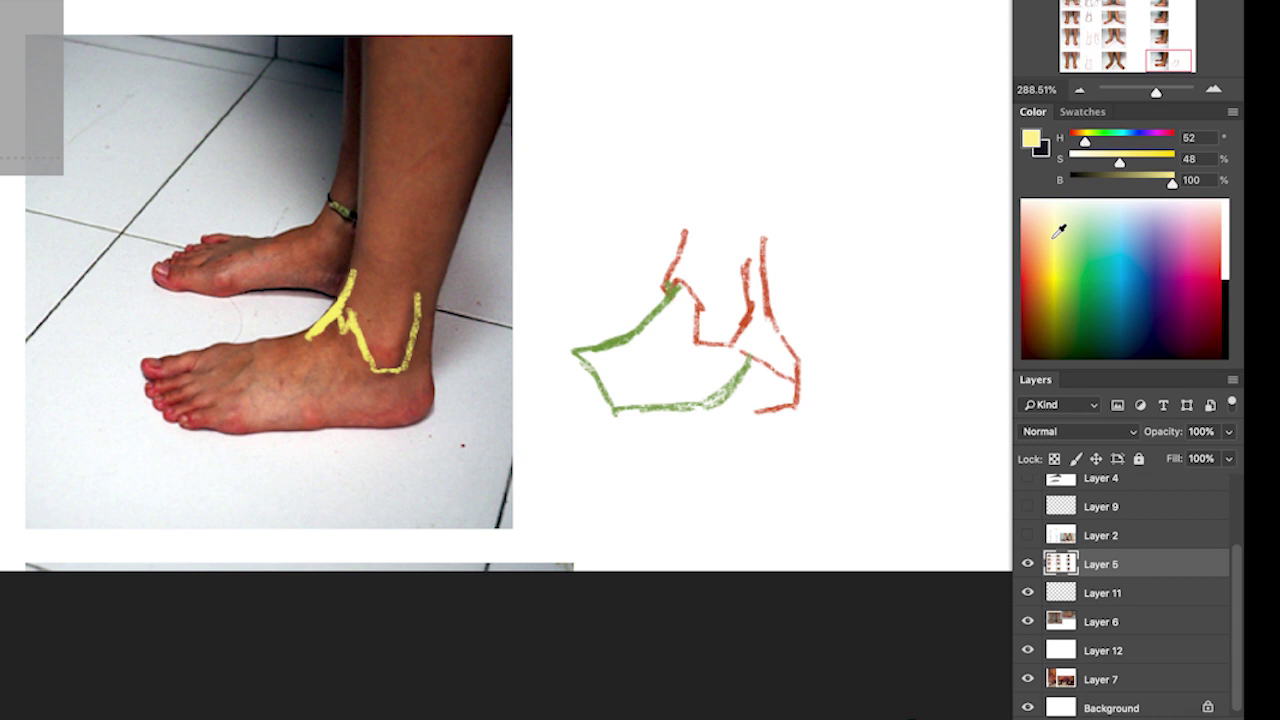
mouse_move(634, 235)
left_mouse_down()
mouse_move(654, 272)
mouse_move(641, 270)
mouse_move(663, 248)
left_mouse_up()
mouse_move(618, 376)
left_mouse_down()
mouse_move(680, 336)
mouse_move(666, 338)
mouse_move(680, 346)
mouse_move(668, 370)
left_mouse_up()
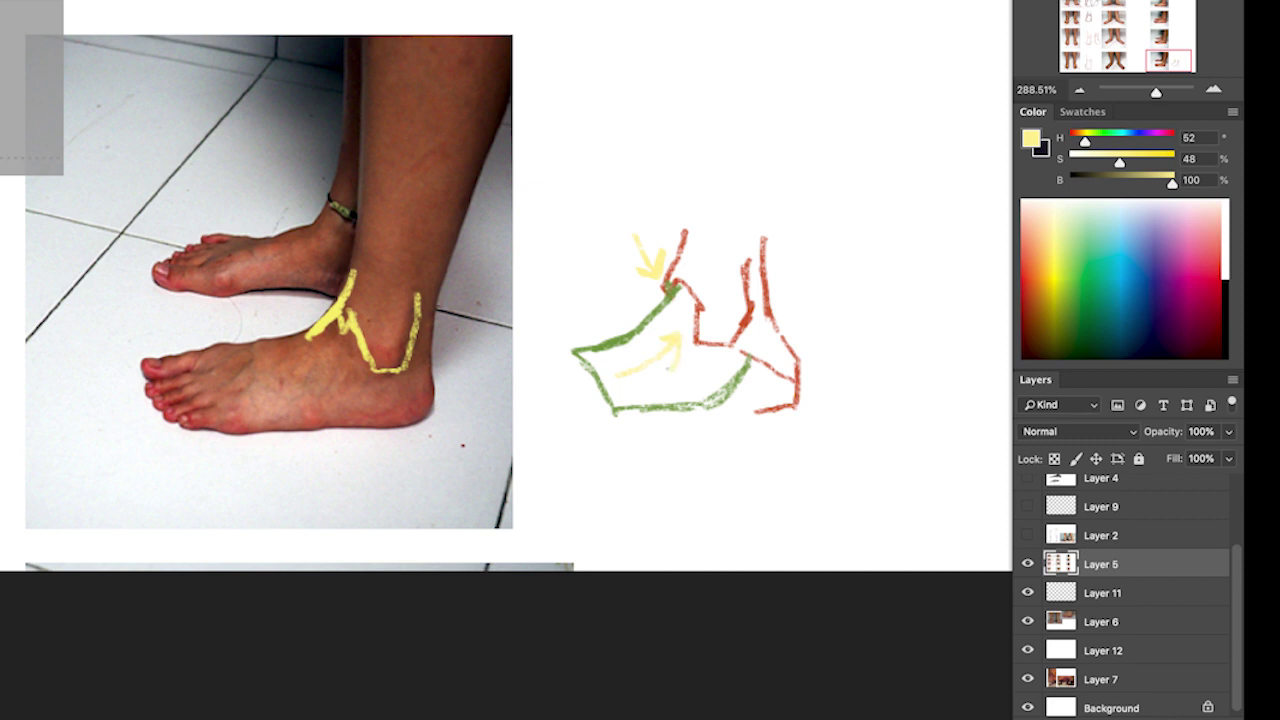
Step: Set the brush to orange (H 31, S 84, B 79) and draw the sole line from the heel forward, plus the toe block's front edge
left_click(1041, 289)
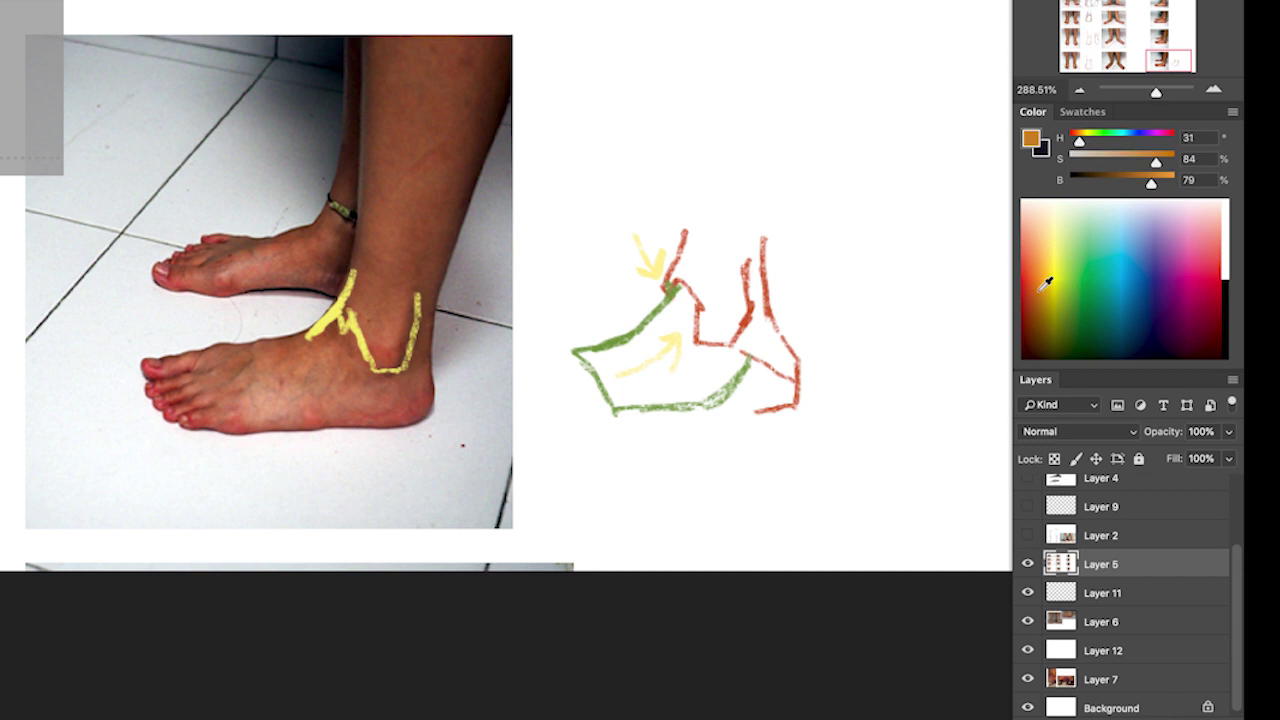
left_click_drag(756, 414, 585, 425)
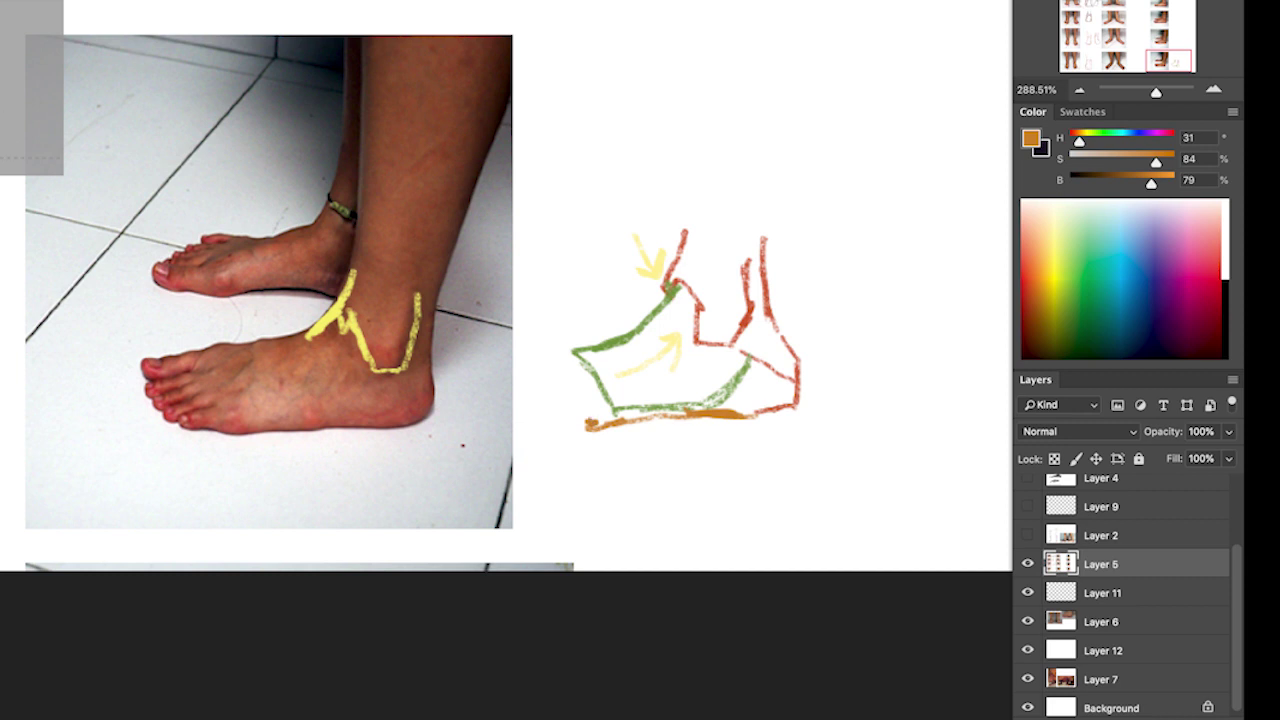
mouse_move(576, 351)
left_mouse_down()
mouse_move(521, 375)
mouse_move(548, 360)
mouse_move(532, 392)
mouse_move(556, 394)
mouse_move(560, 428)
mouse_move(556, 412)
mouse_move(602, 428)
left_mouse_up()
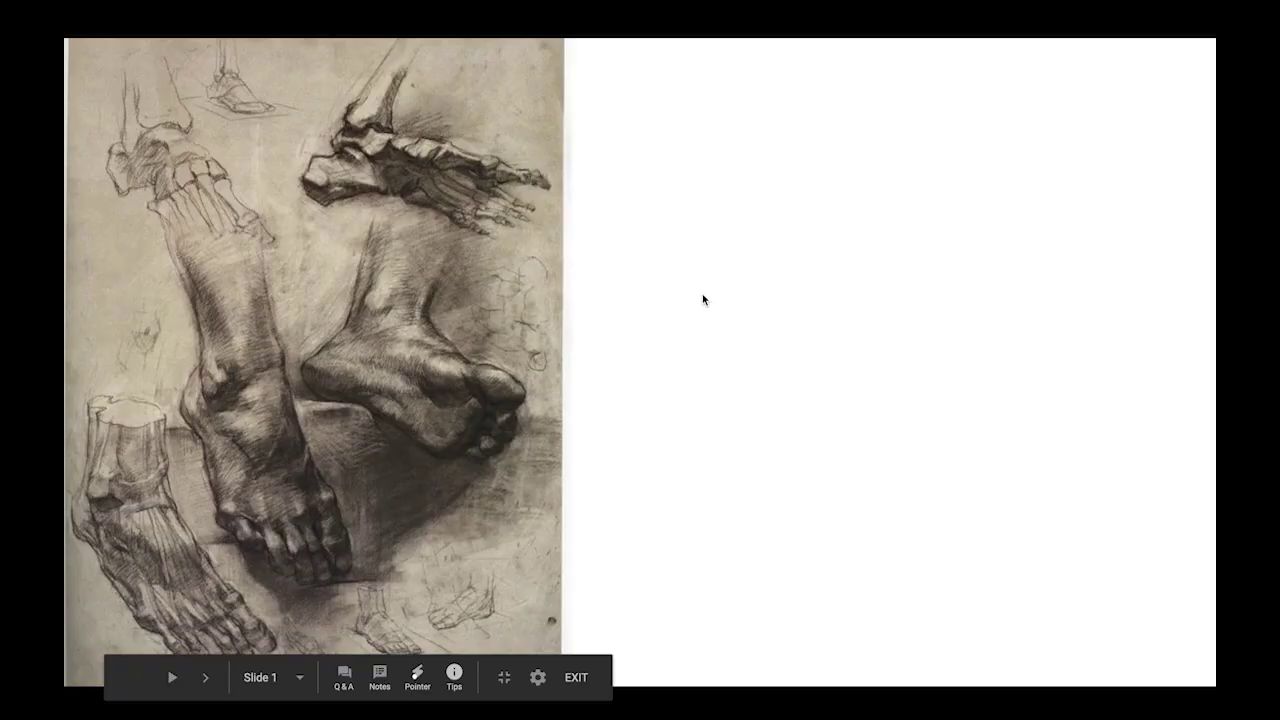